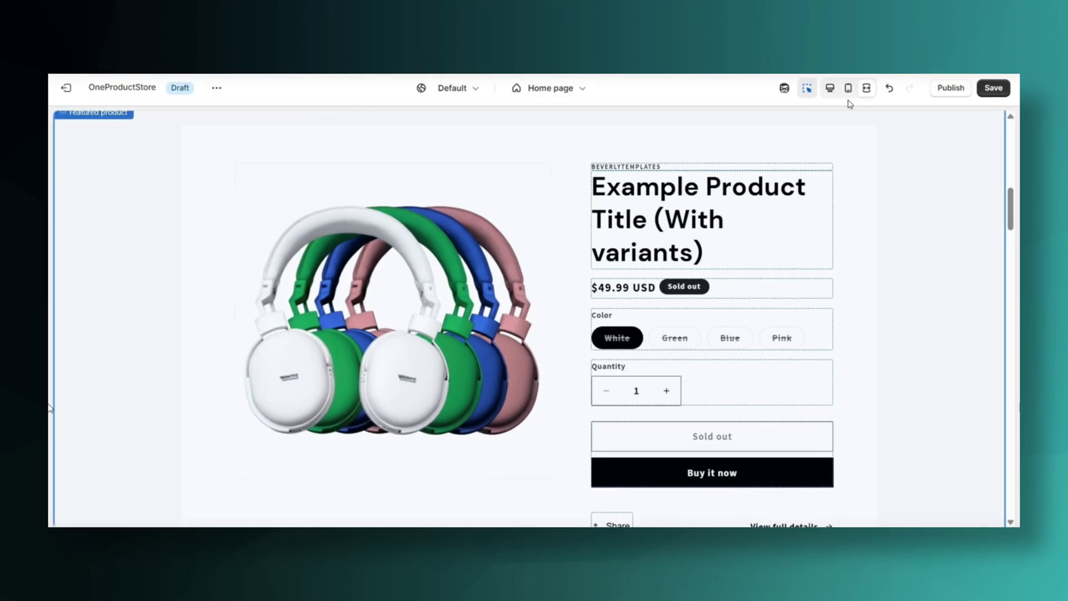
Step: Preview the home page in mobile view and check the sale banner and Featured product section
click(848, 91)
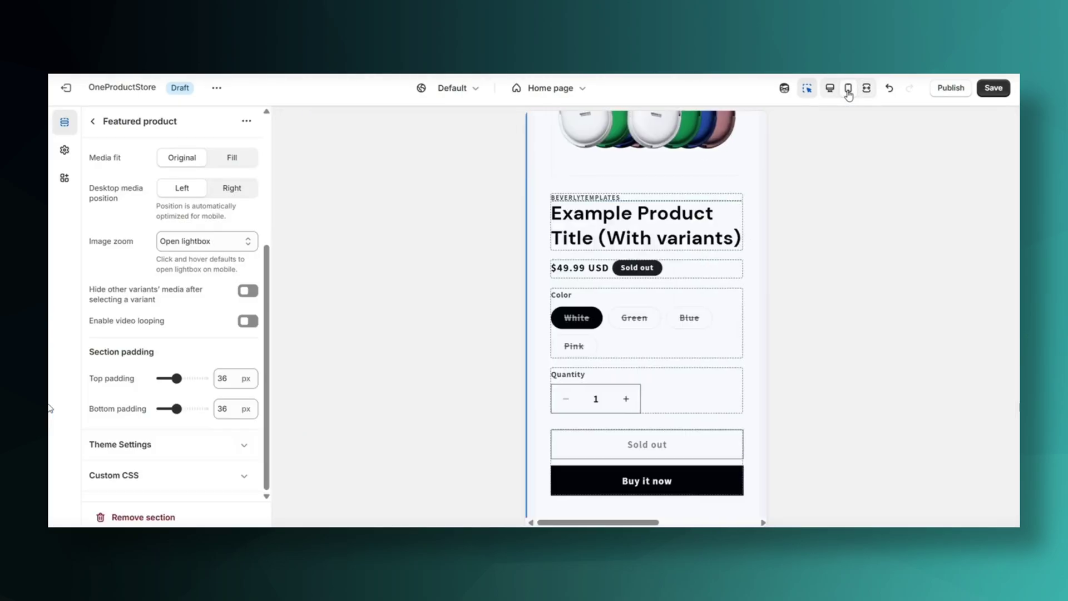
scroll(760, 231, down, 5)
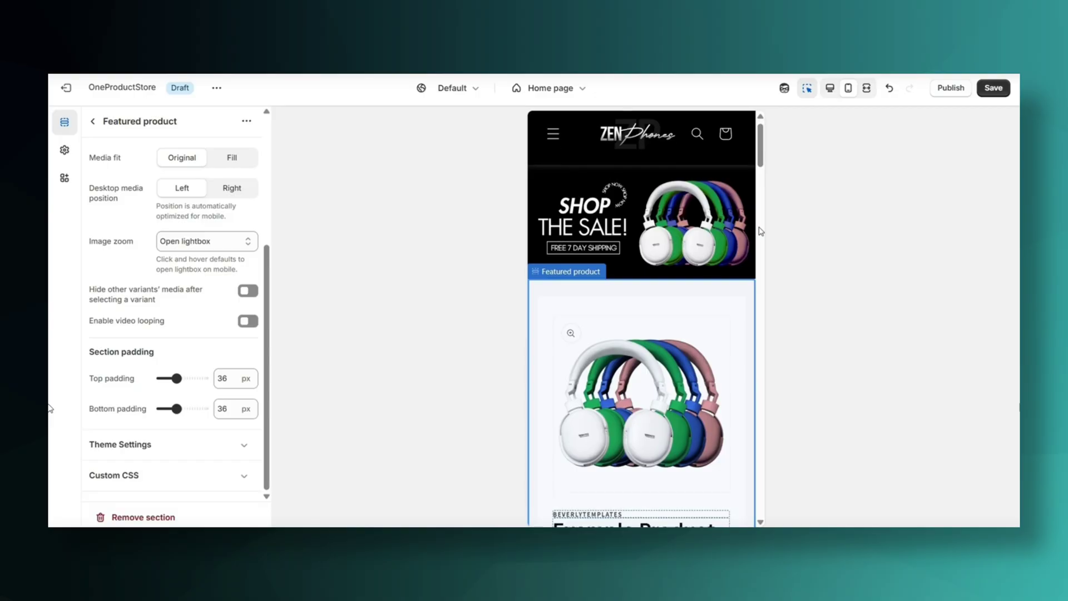
scroll(760, 231, down, 3)
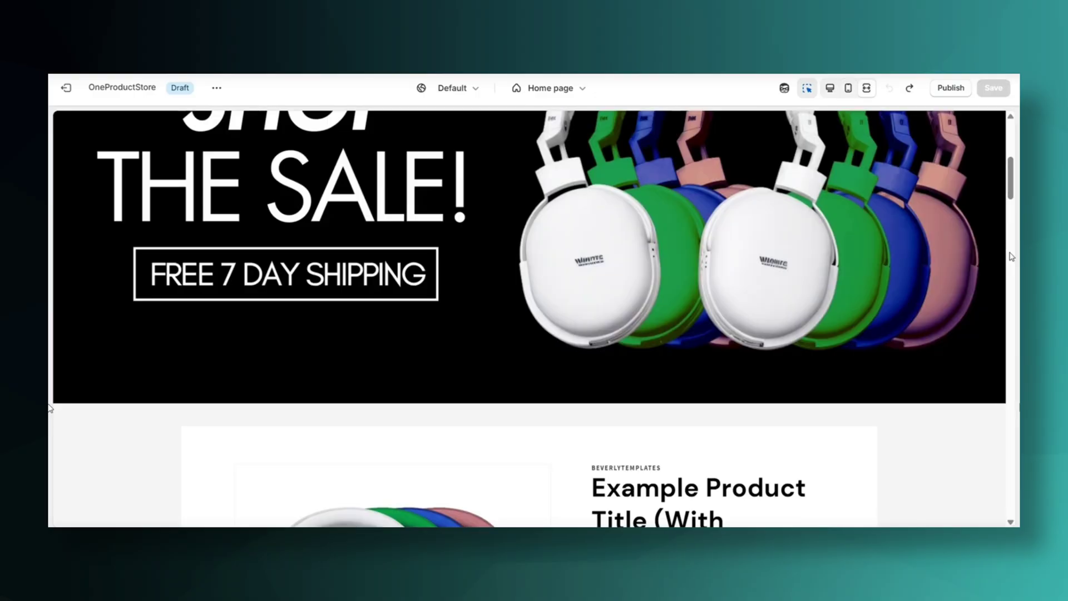
Step: Examine the full-width home page preview from the sale banner through the featured product to the four service highlights
scroll(1011, 256, down, 8)
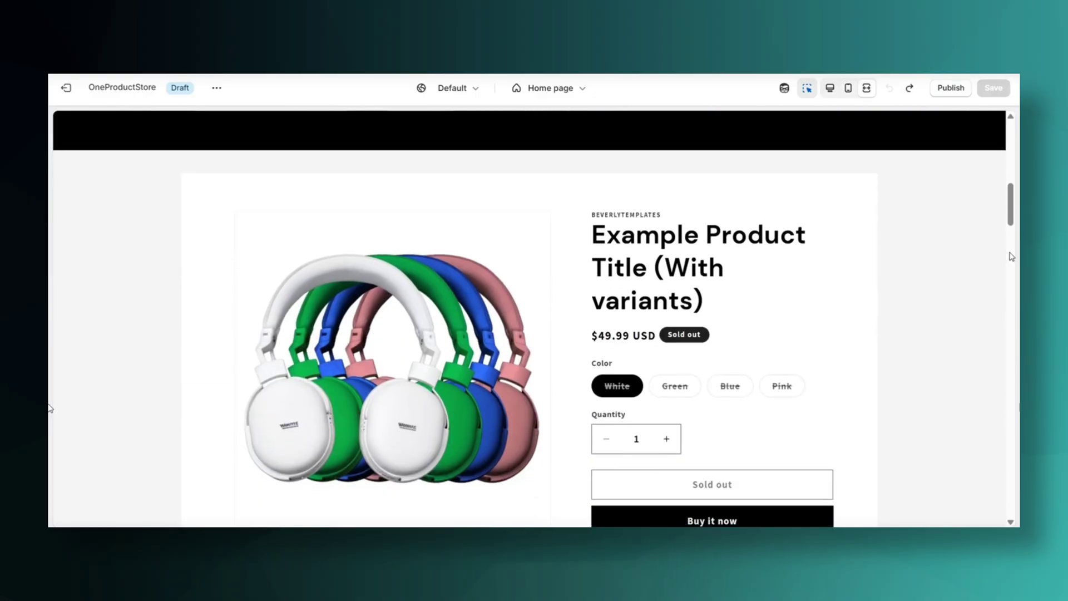
scroll(1011, 256, down, 1)
scroll(1011, 257, up, 5)
scroll(1011, 256, down, 6)
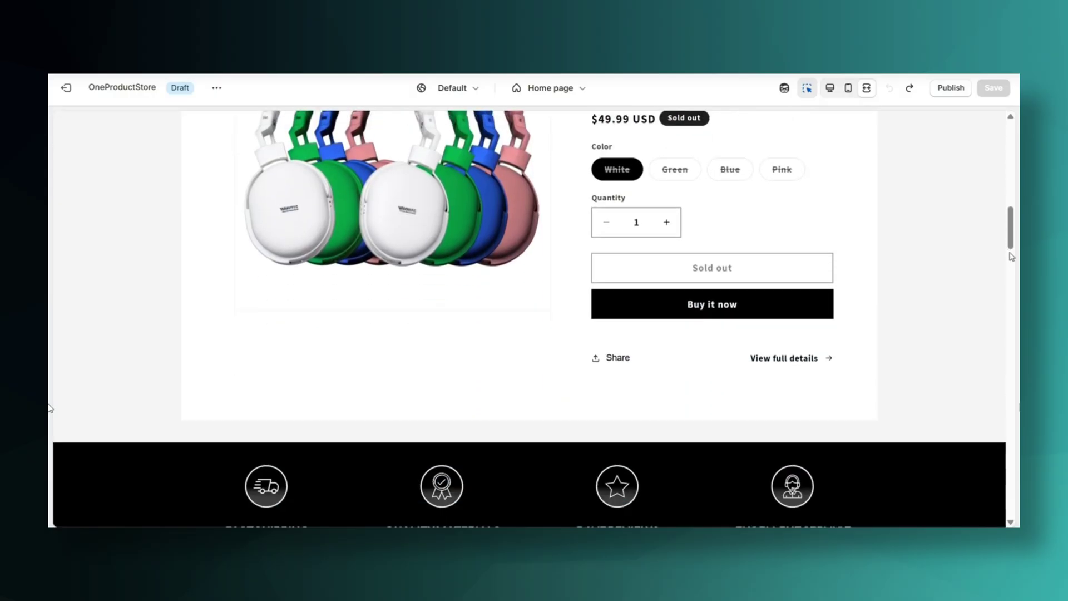
scroll(1011, 257, down, 2)
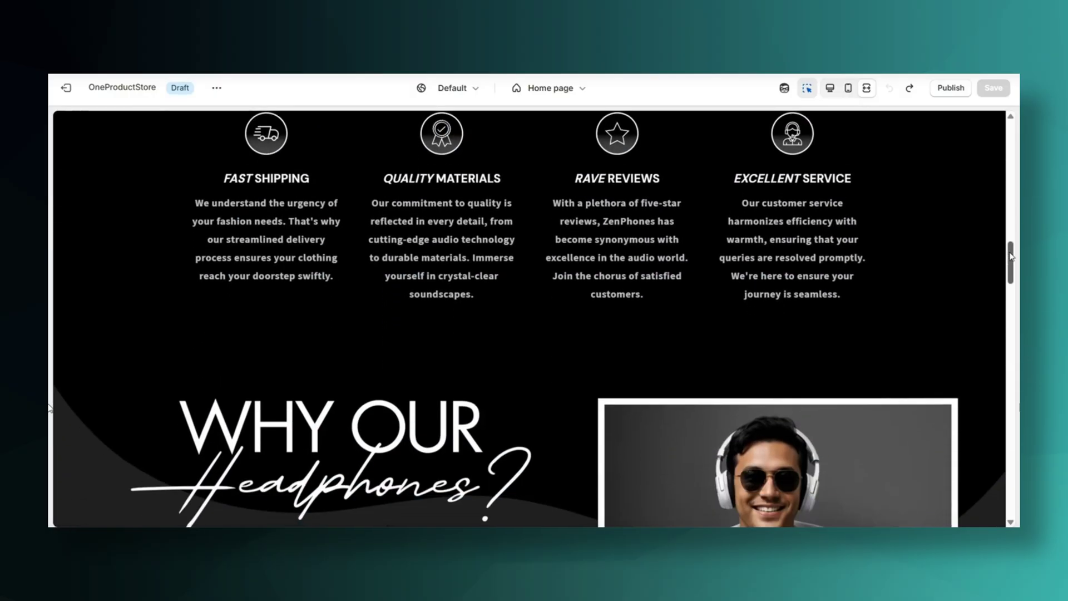
scroll(1011, 257, up, 2)
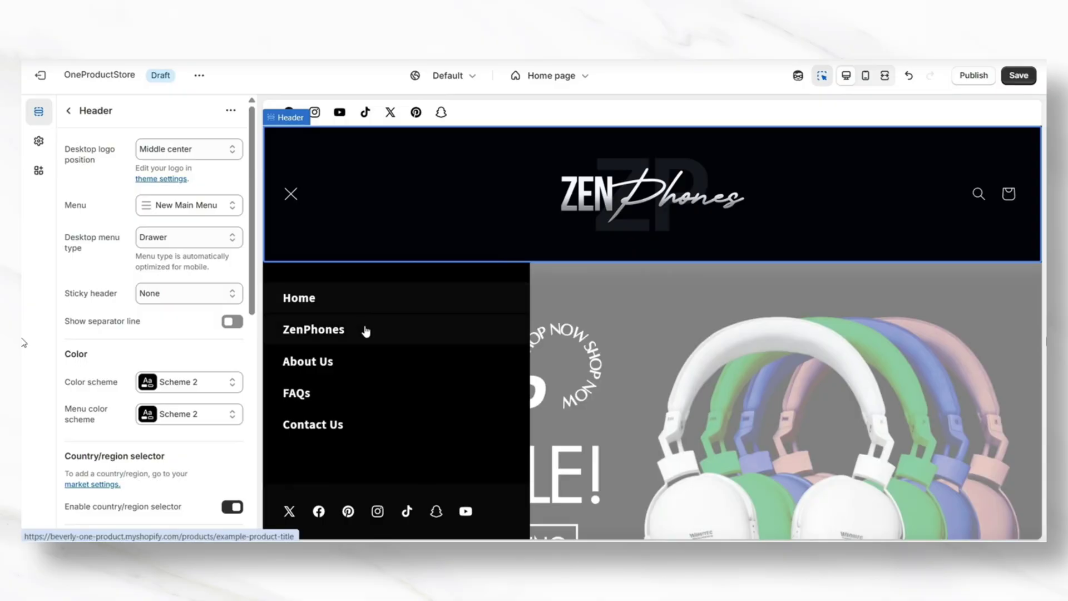
Step: Save the header changes and set the header's desktop menu type to Dropdown
key(ctrl+s)
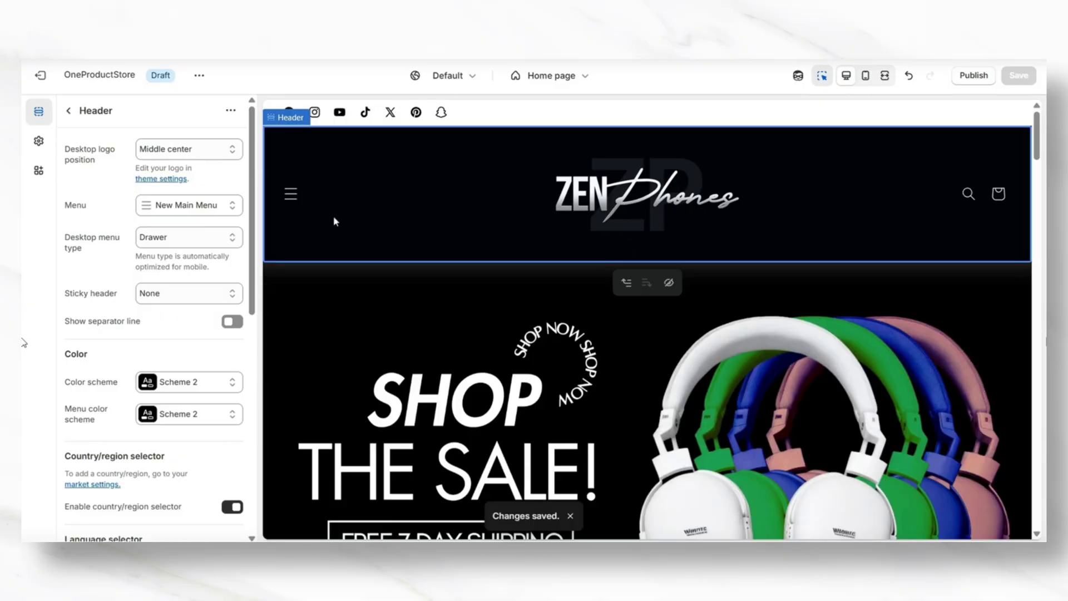
click(147, 238)
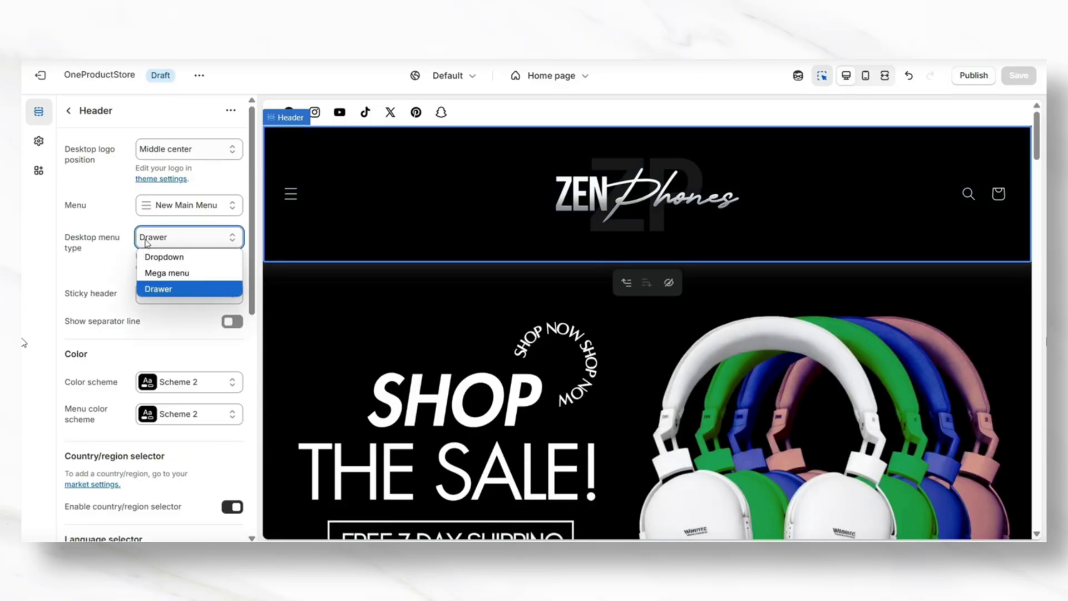
click(166, 256)
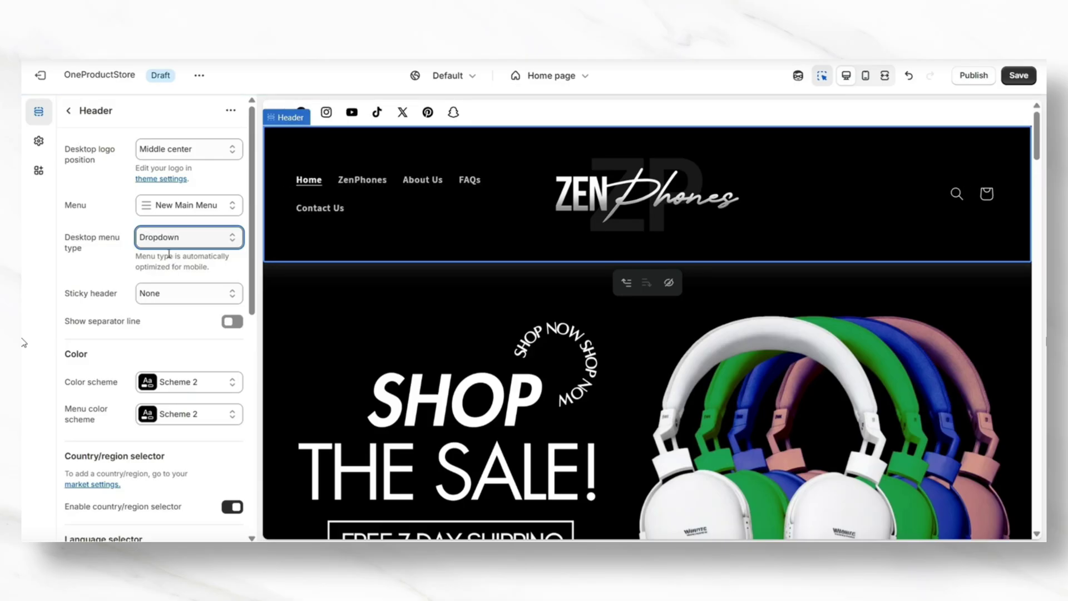
click(884, 75)
scroll(1038, 157, down, 1)
scroll(1037, 157, up, 1)
click(884, 75)
click(186, 238)
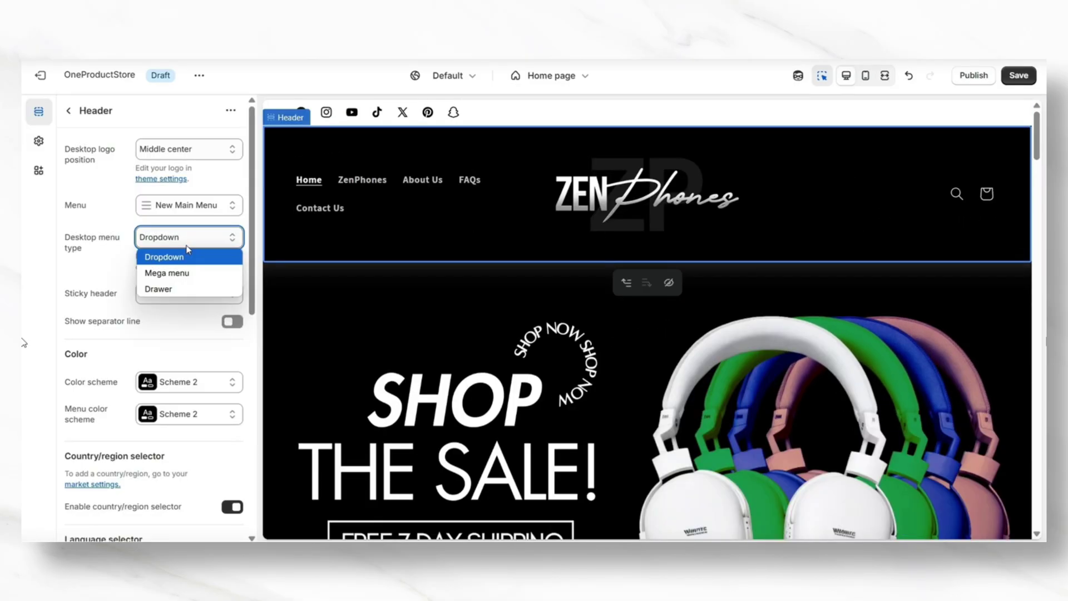
click(181, 273)
Step: Set the header's desktop logo position to Top center and preview the header at full width
click(188, 148)
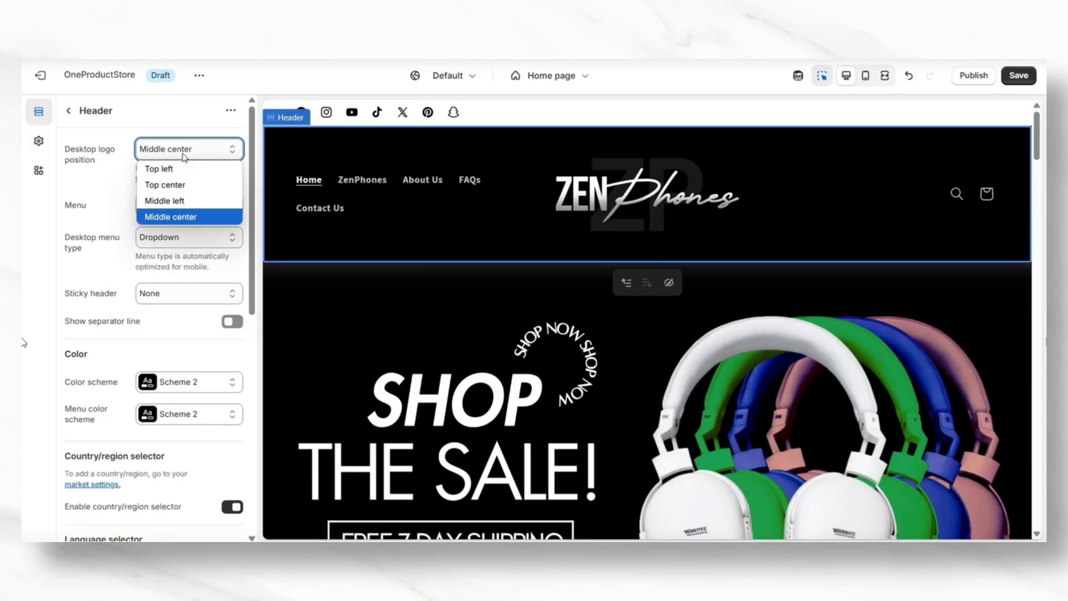
click(185, 183)
click(885, 75)
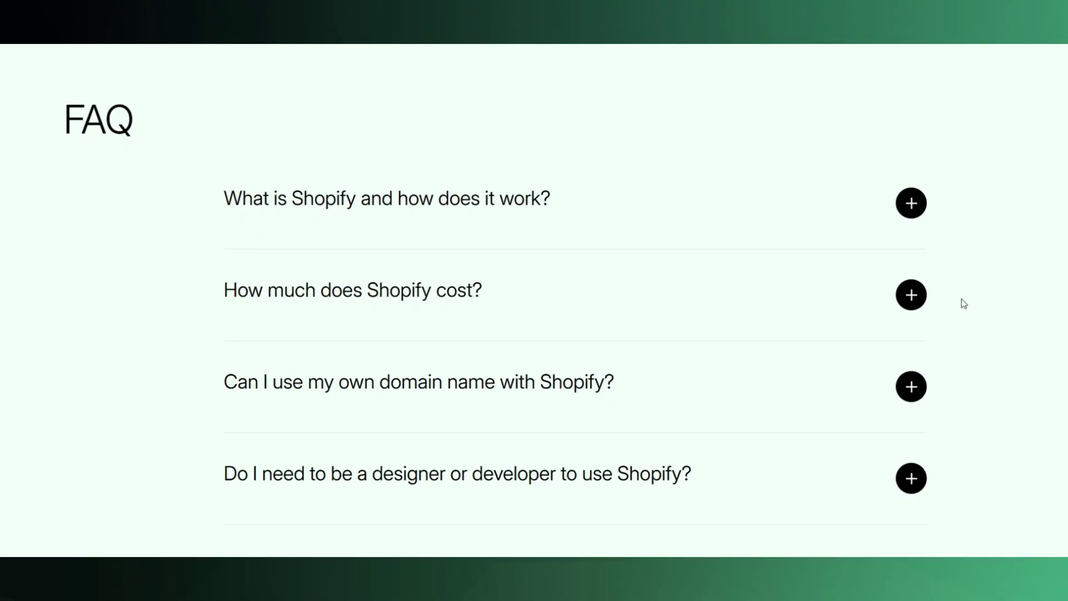
Step: On Shopify's free trial page, expand the "What is Shopify and how does it work?" question and select the email address field
click(910, 204)
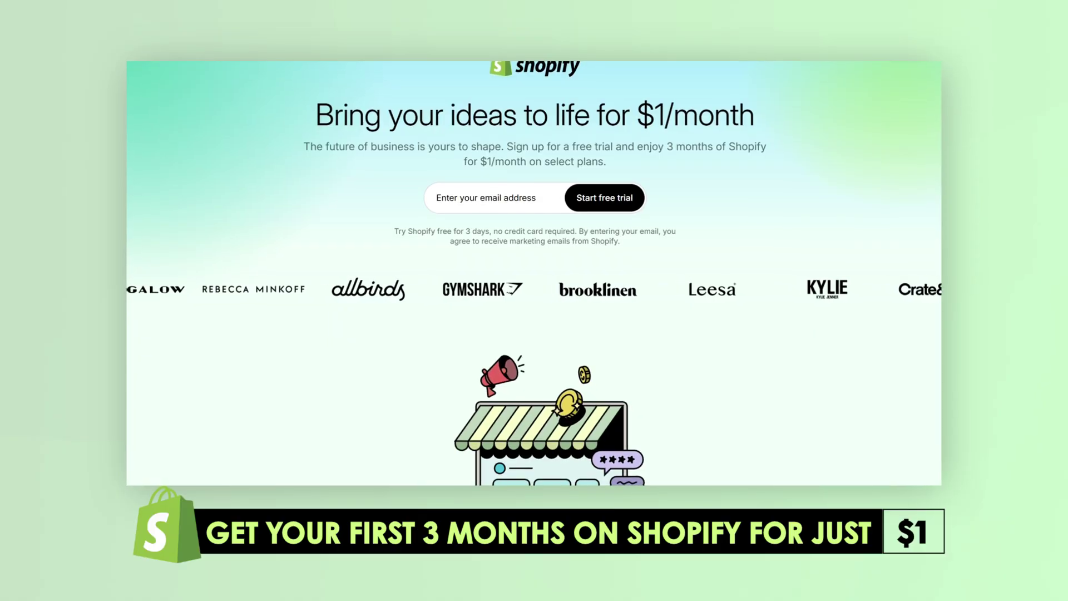
click(507, 196)
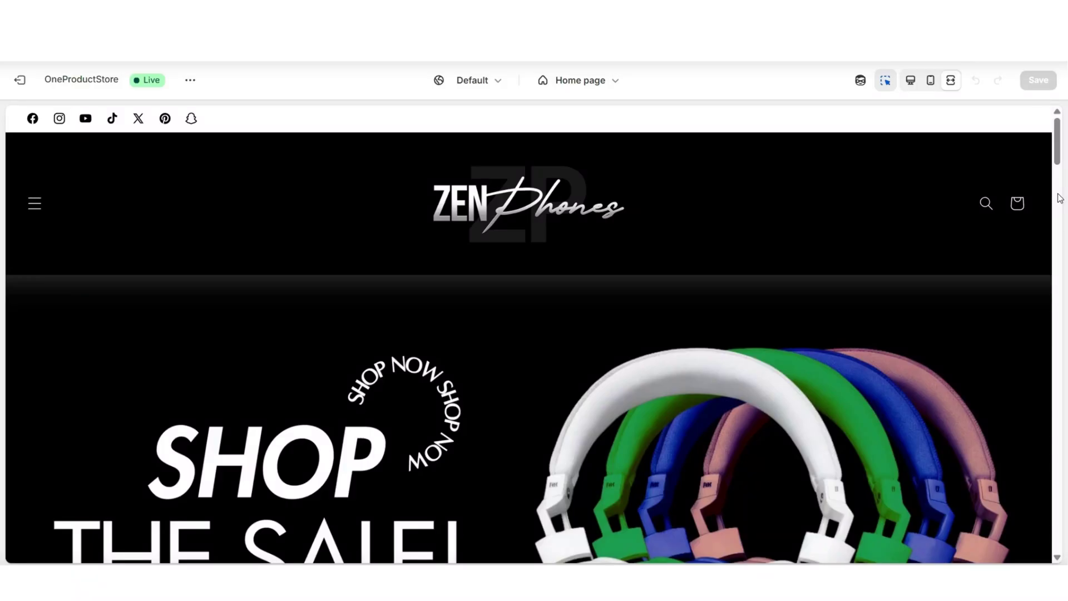
Step: Examine the live OneProductStore home page at full width, from the sale banner to the customer reviews and About Us section
scroll(1059, 199, down, 3)
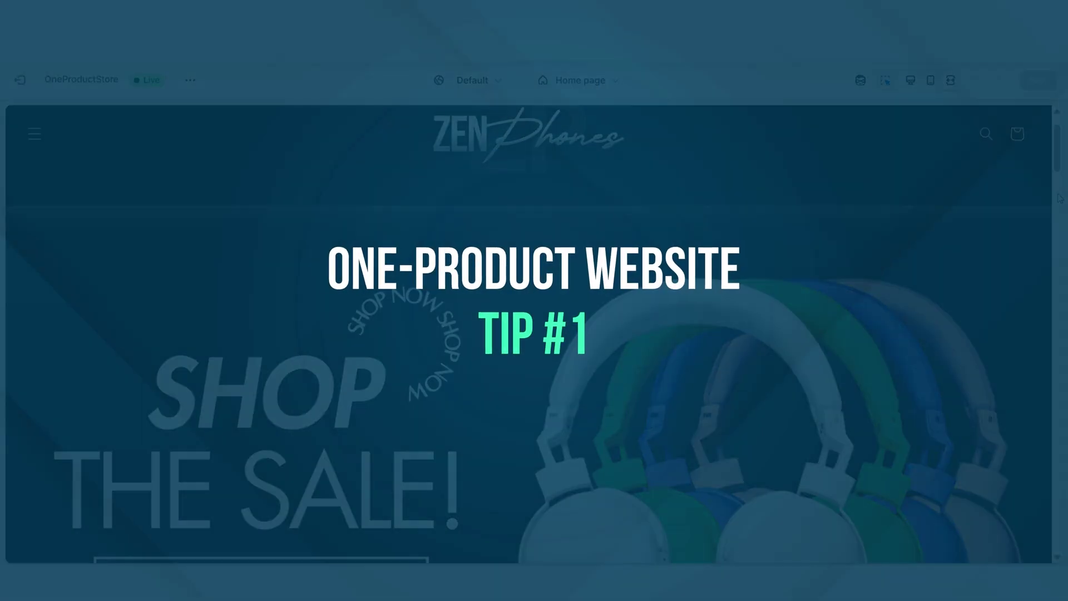
scroll(1059, 199, down, 2)
scroll(1059, 199, down, 3)
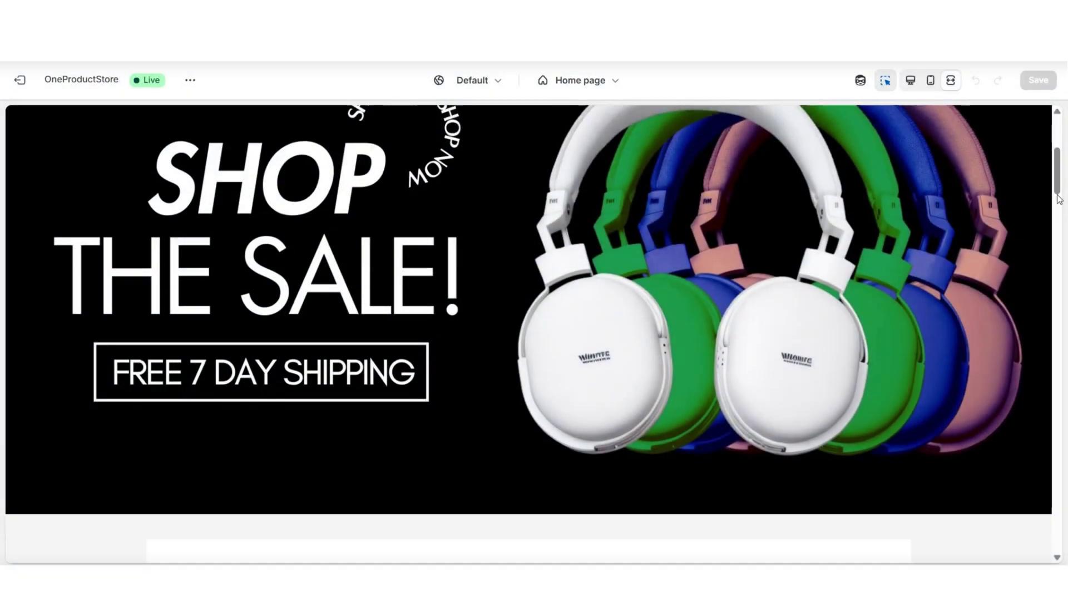
scroll(1060, 198, down, 5)
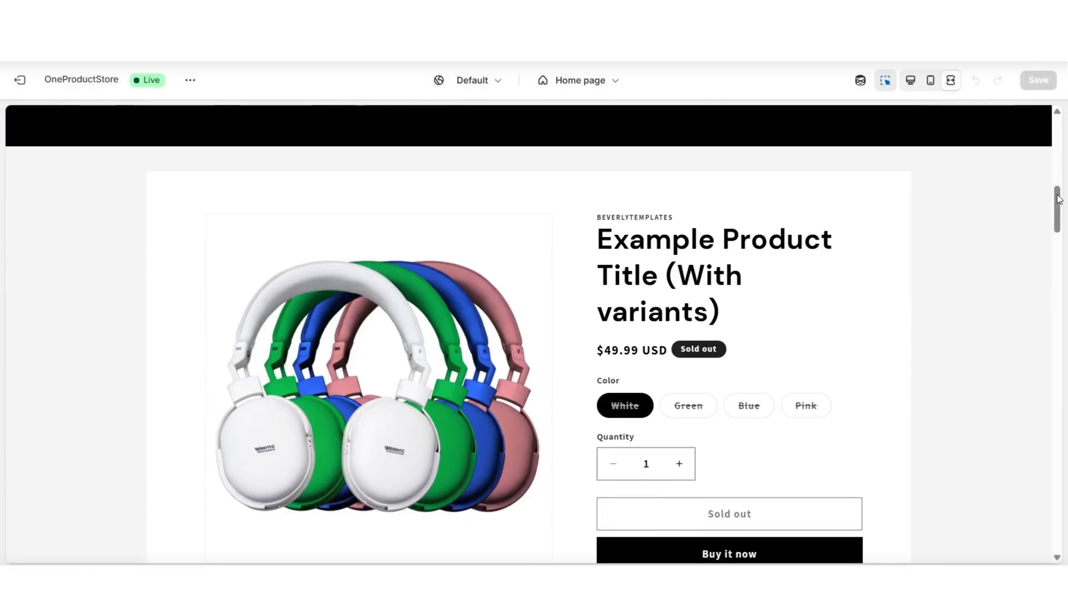
scroll(1060, 199, down, 8)
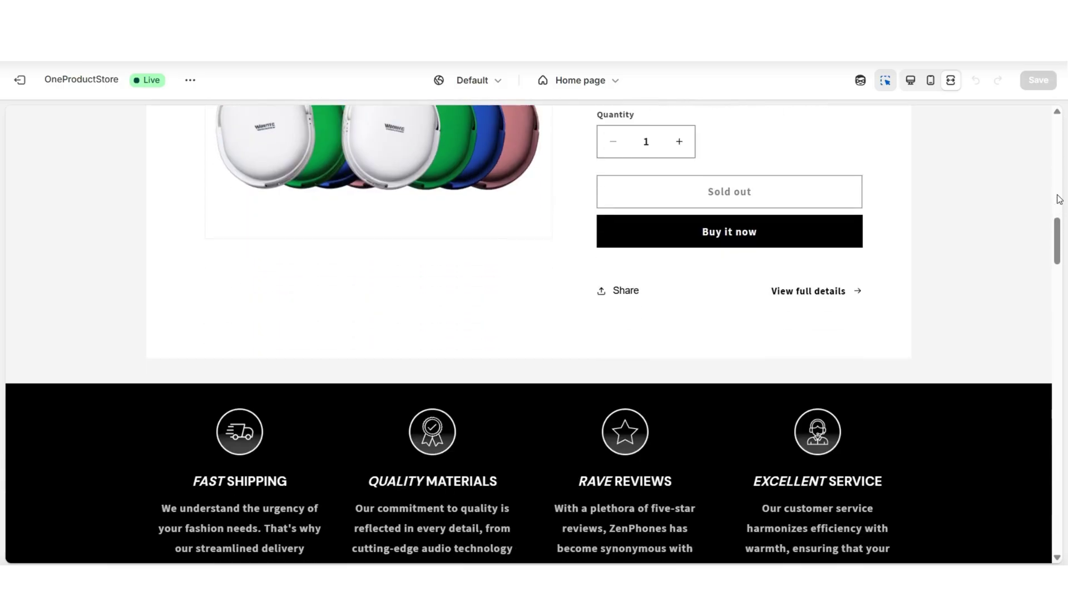
scroll(1060, 199, down, 5)
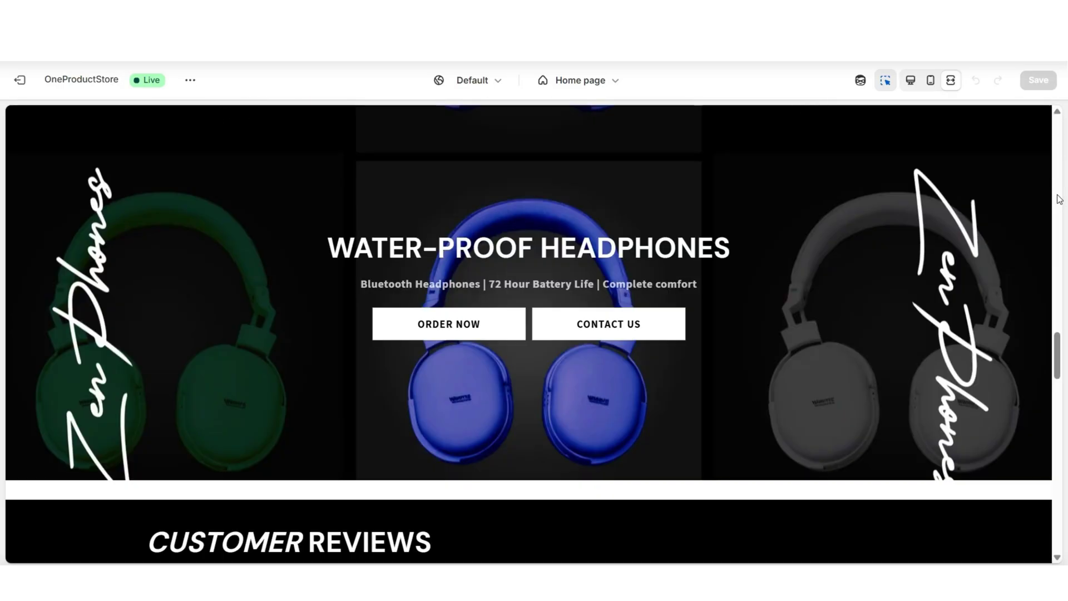
scroll(1059, 199, down, 6)
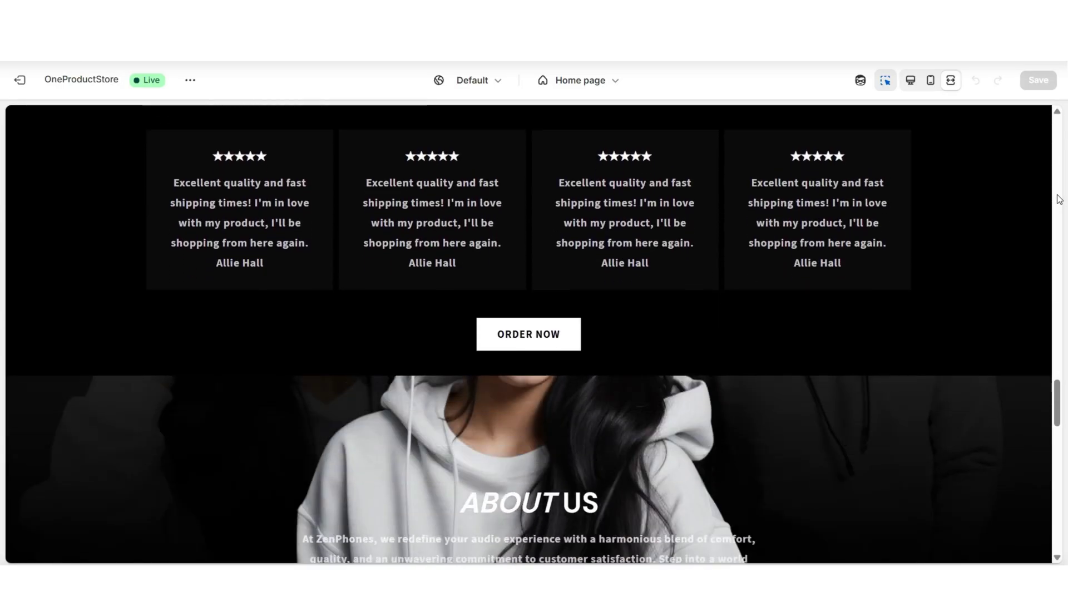
click(1060, 255)
scroll(1060, 256, up, 7)
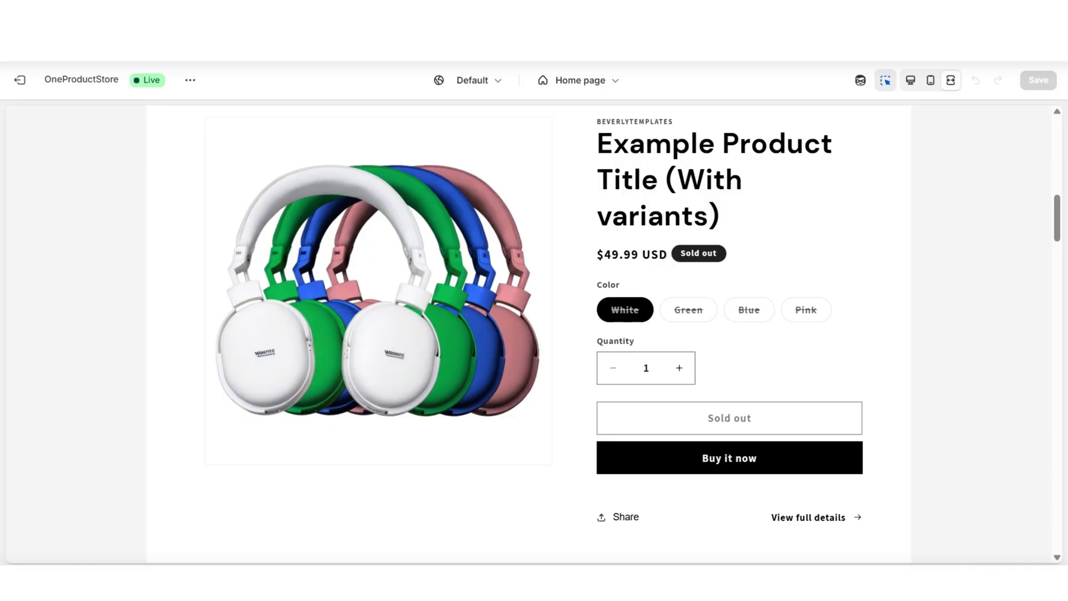
scroll(1060, 257, up, 5)
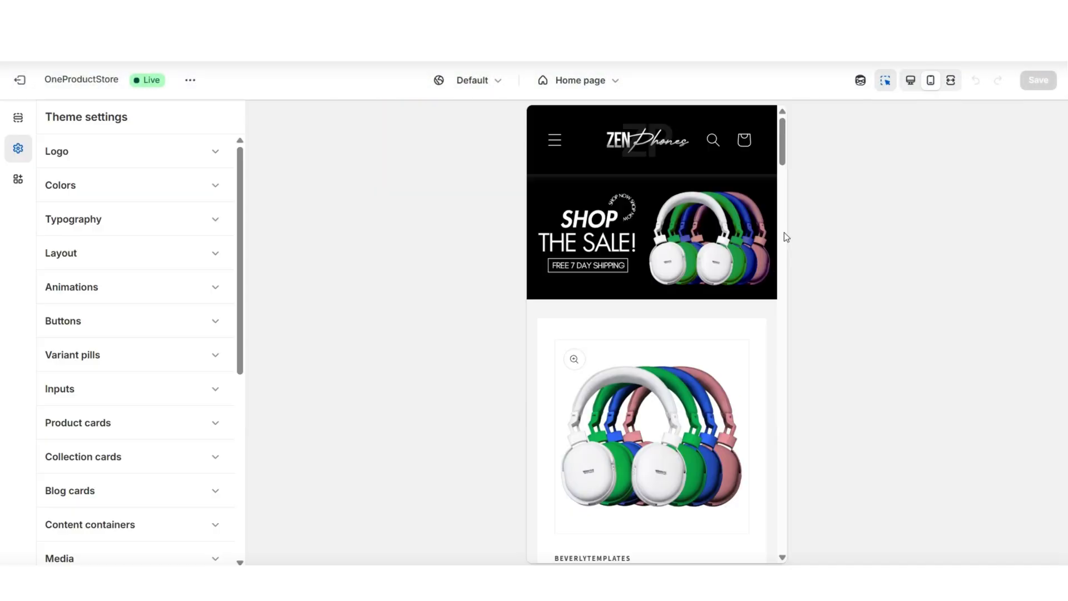
Step: Examine the home page in mobile view, including the sale banner, featured product and service highlights
scroll(785, 237, down, 3)
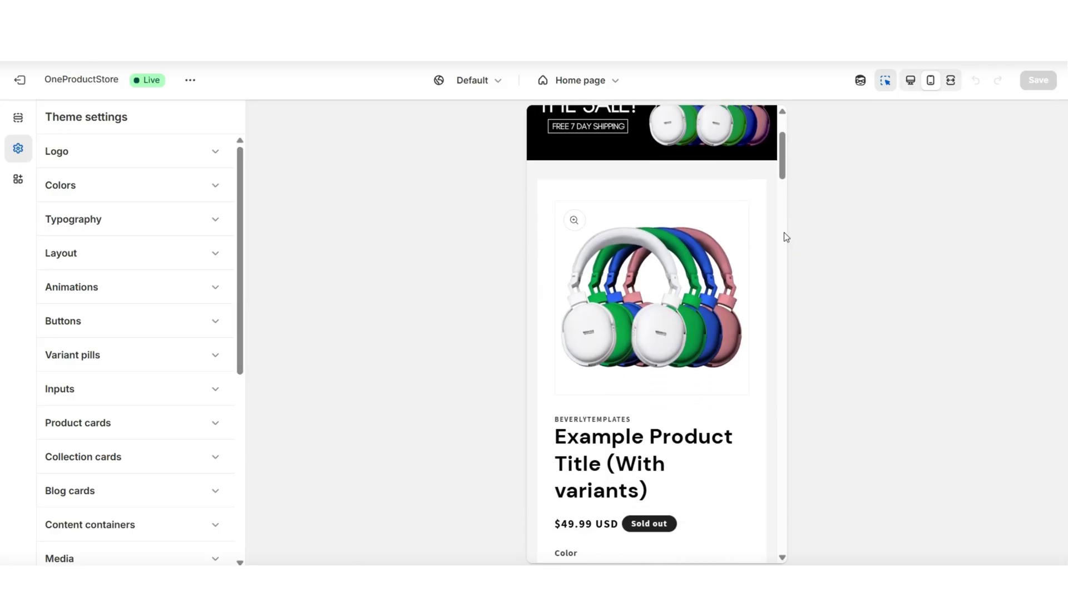
scroll(785, 237, down, 2)
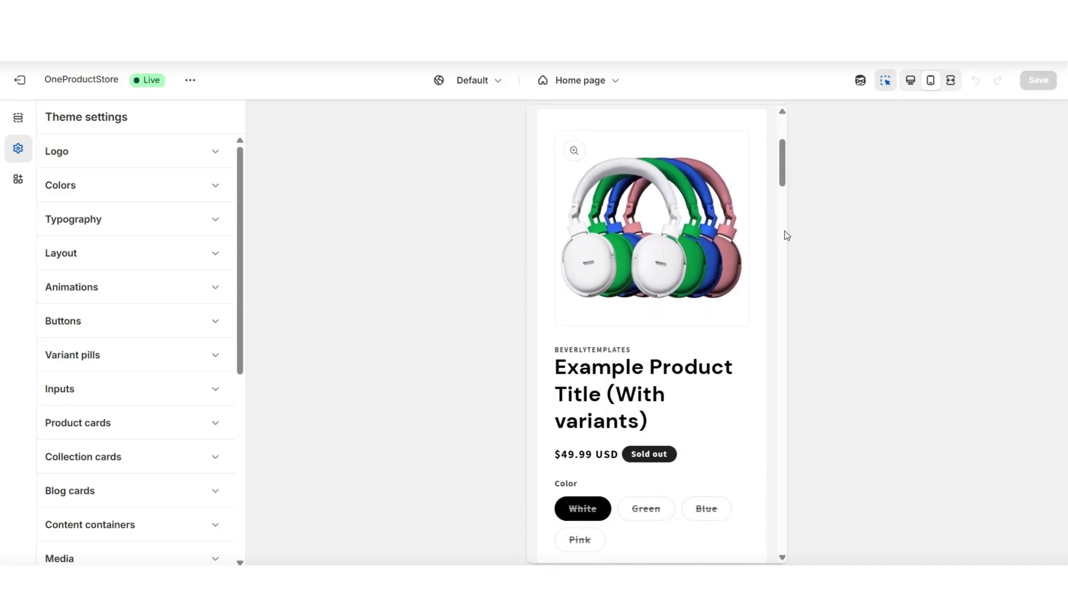
scroll(786, 235, down, 5)
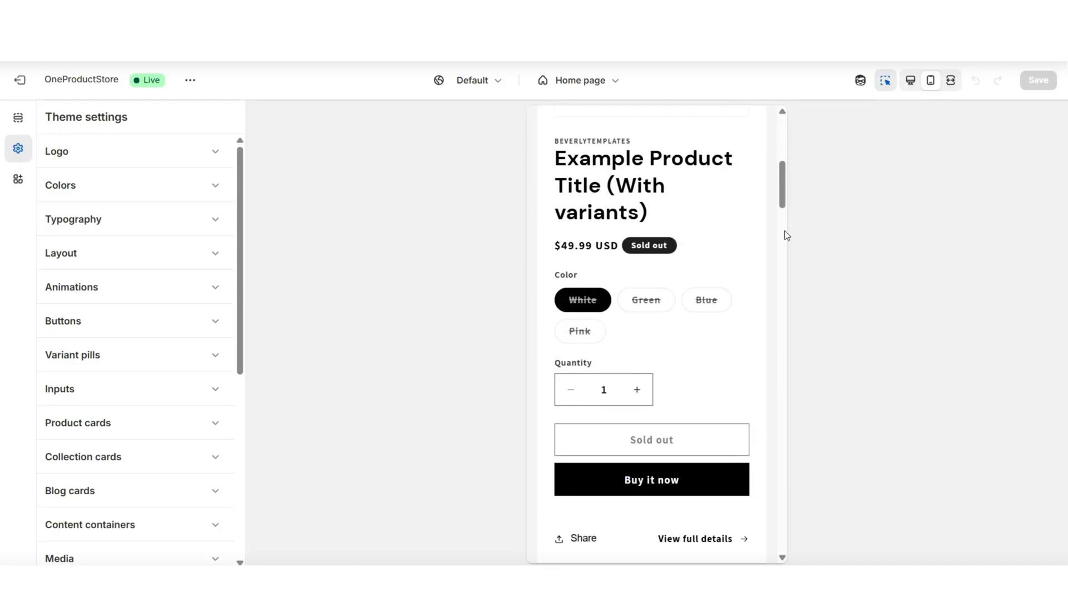
scroll(786, 235, down, 10)
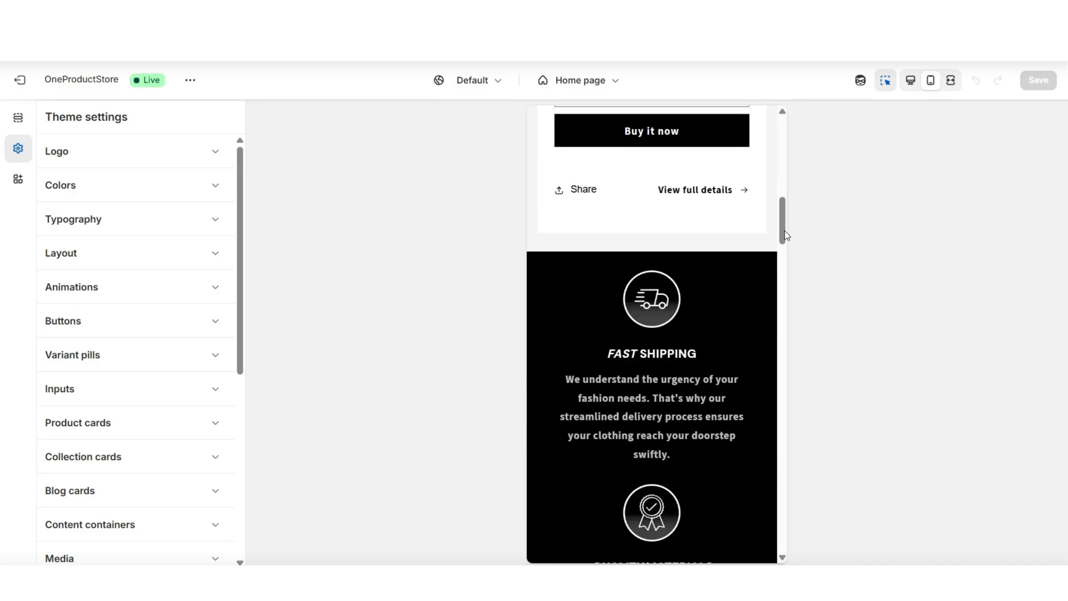
scroll(785, 234, down, 5)
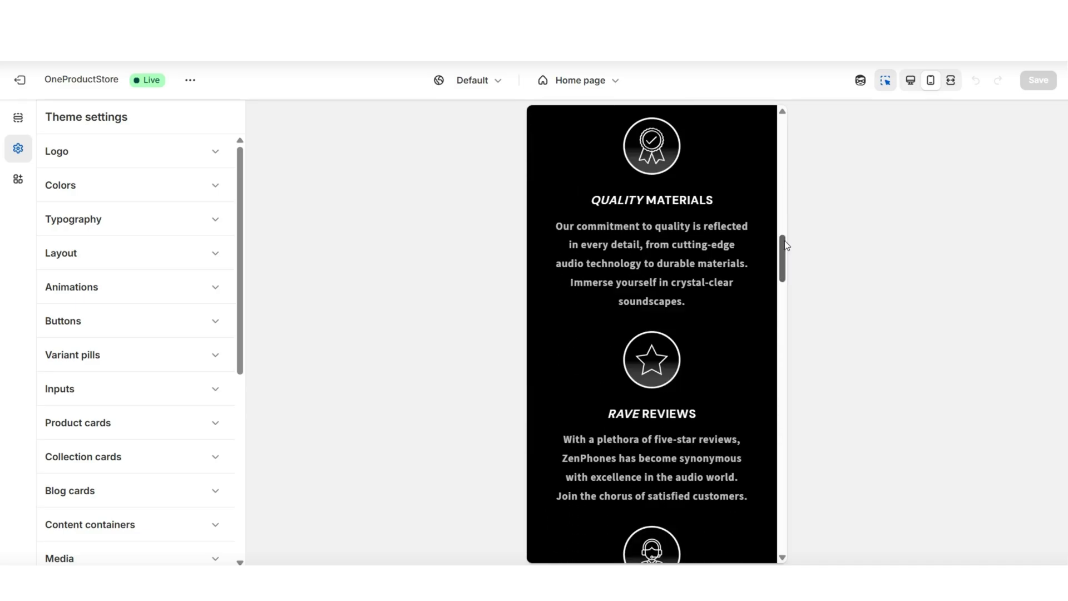
scroll(785, 244, down, 5)
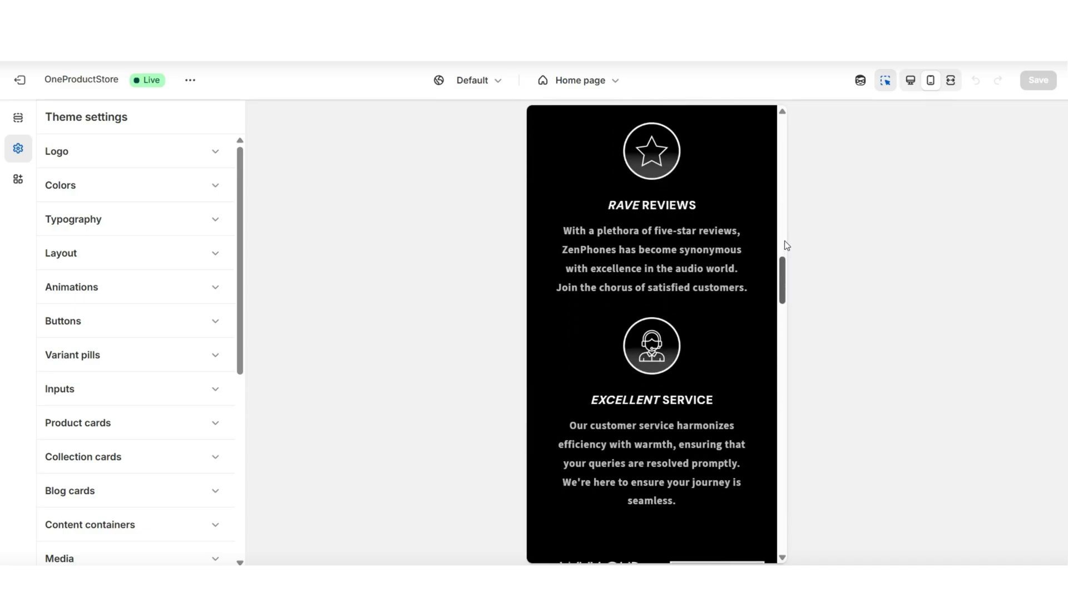
scroll(786, 244, down, 7)
scroll(785, 240, up, 15)
Step: Review the Featured product section's variant and purchase options and the default product page in mobile view
click(765, 298)
scroll(727, 394, down, 5)
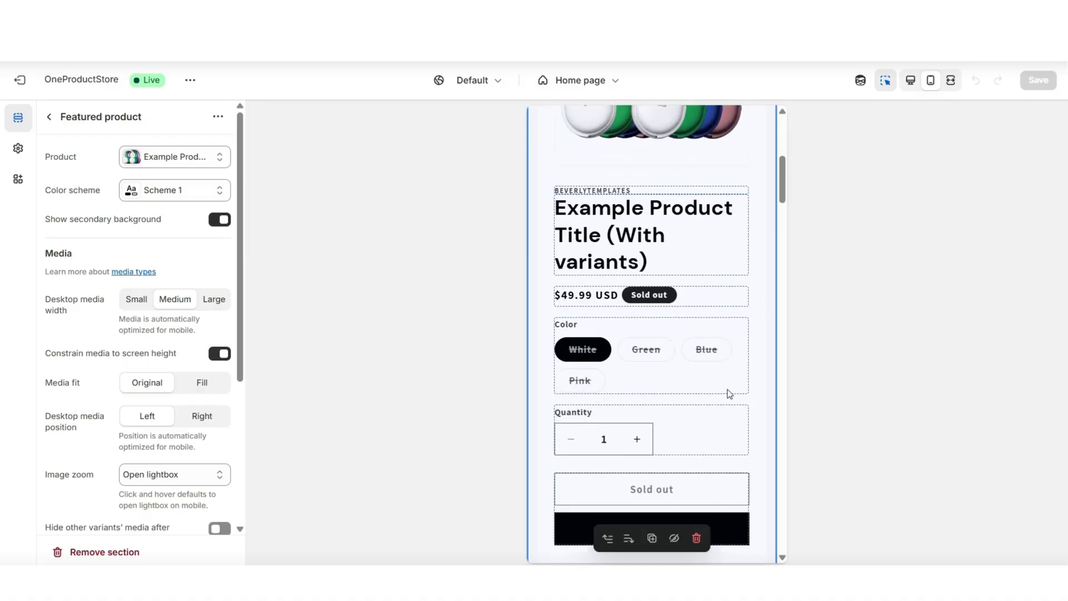
click(715, 449)
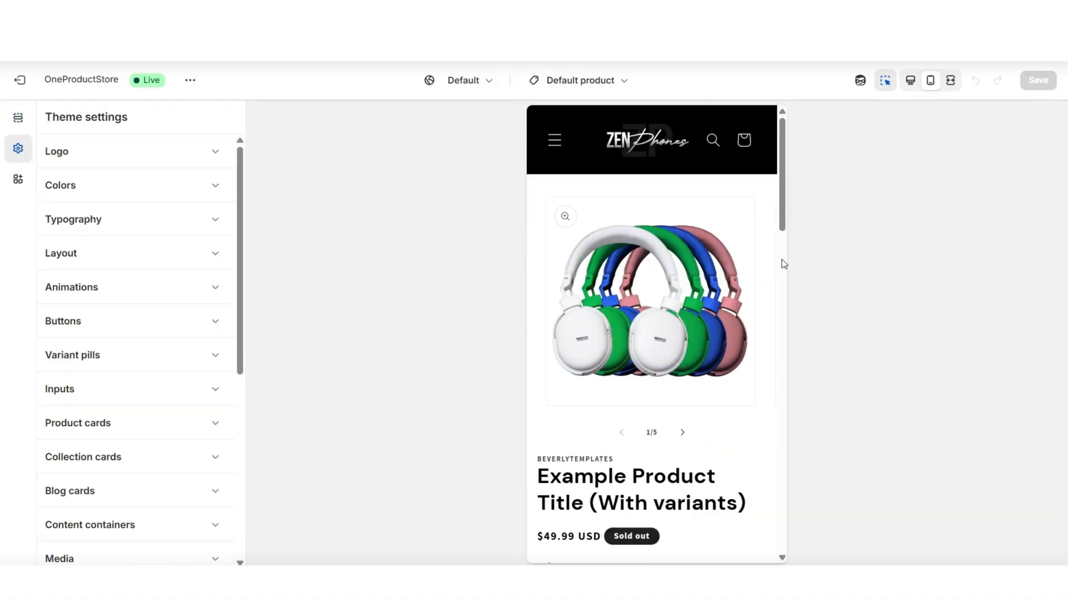
scroll(784, 263, down, 1)
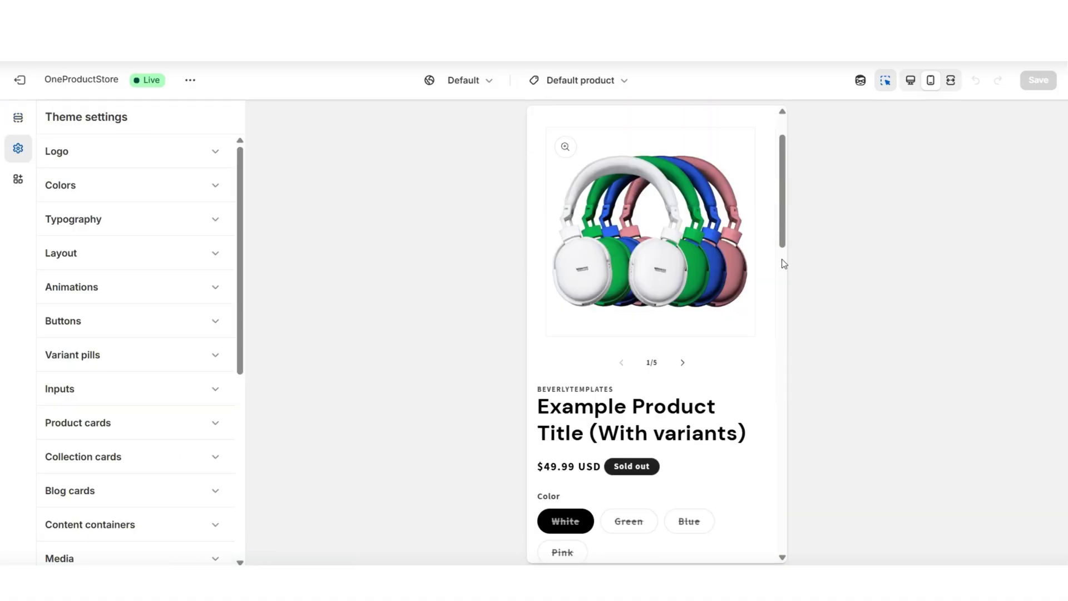
scroll(782, 258, down, 5)
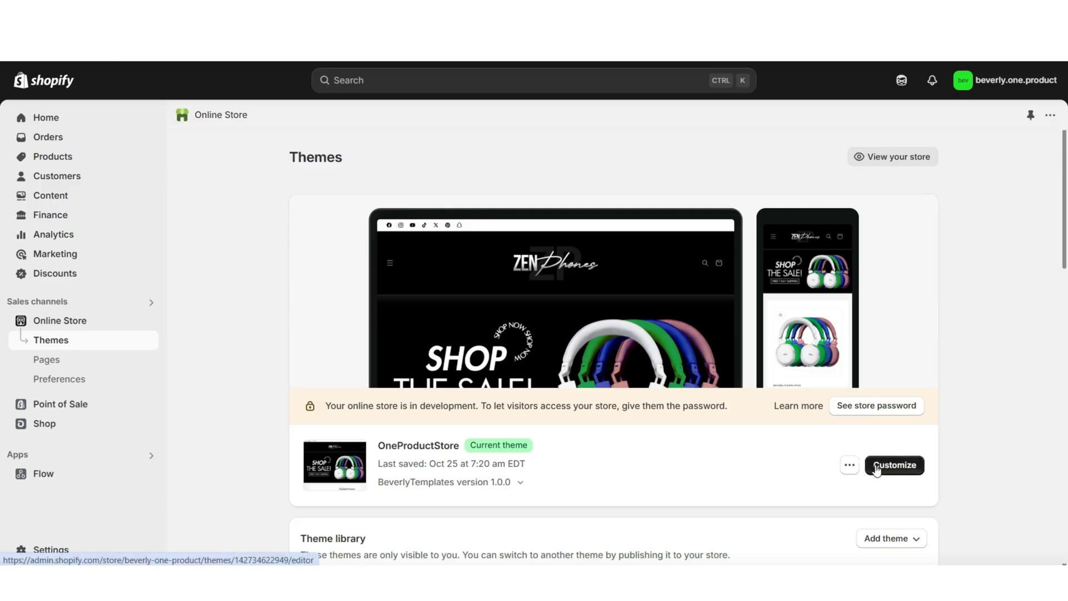
Step: Open the OneProductStore theme for customization and examine the desktop home page's sale banner, service highlights and "Why Our Headphones?" section
click(893, 464)
scroll(1057, 195, down, 3)
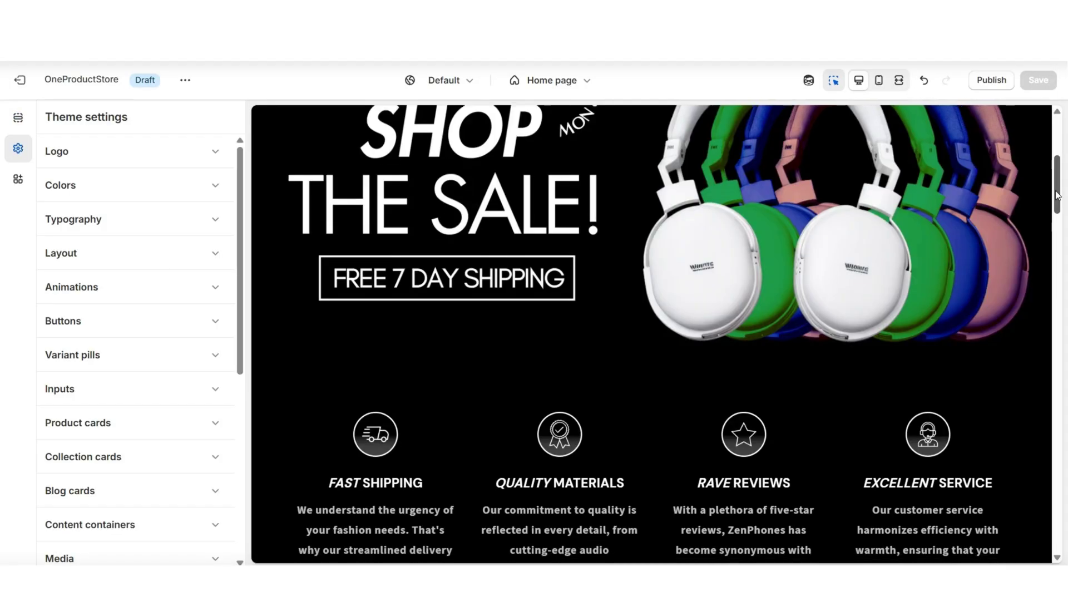
scroll(1058, 195, down, 2)
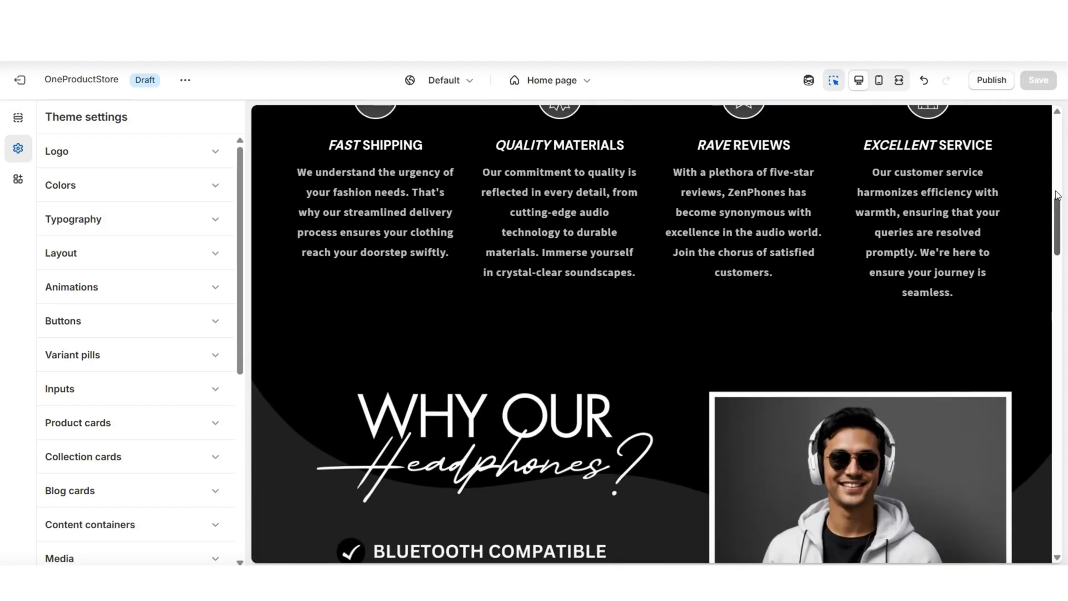
Step: Add a Featured product section between the sale banner and the service highlights on the home page
scroll(1058, 194, up, 1)
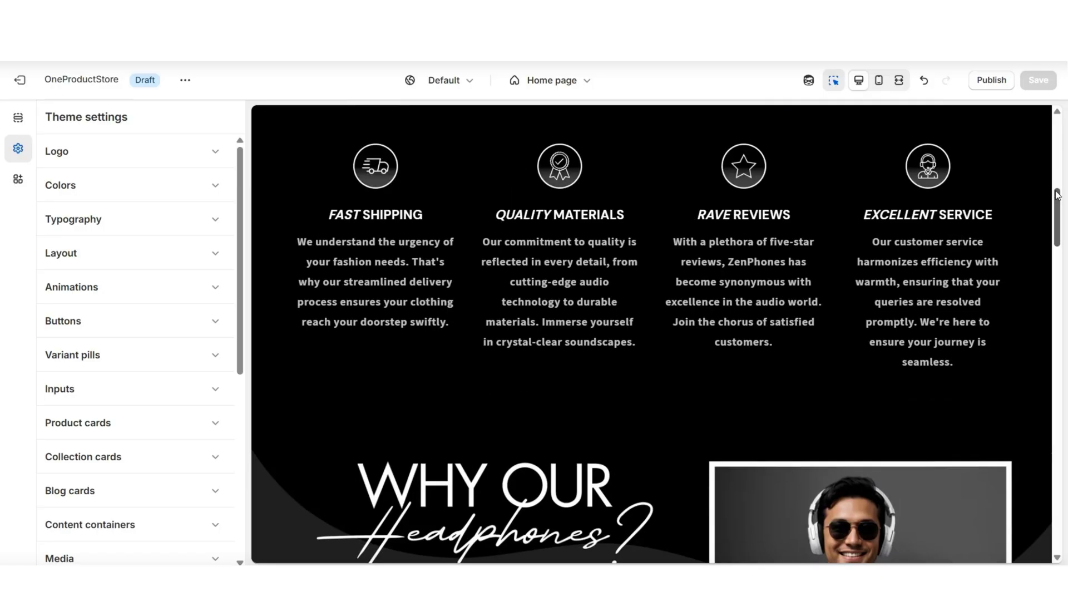
scroll(1057, 194, up, 3)
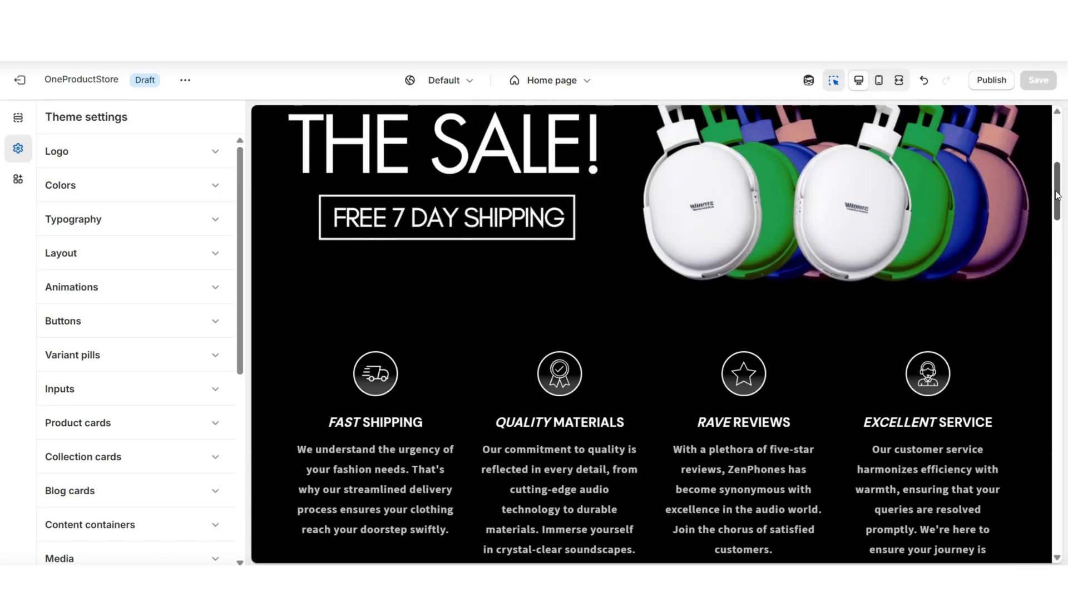
key(ctrl+shift+f)
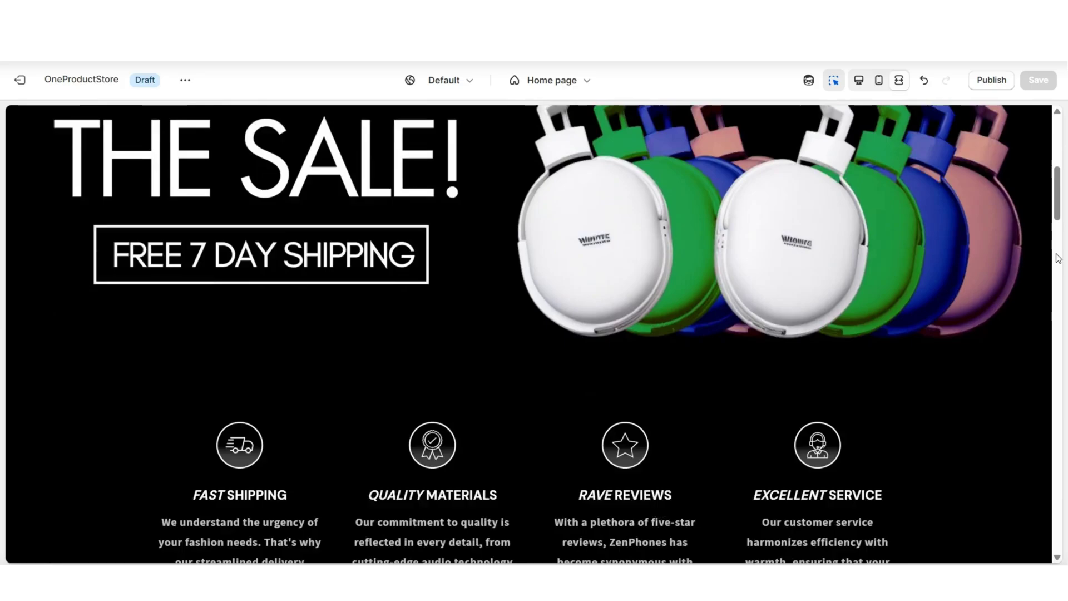
scroll(1057, 258, down, 1)
click(535, 313)
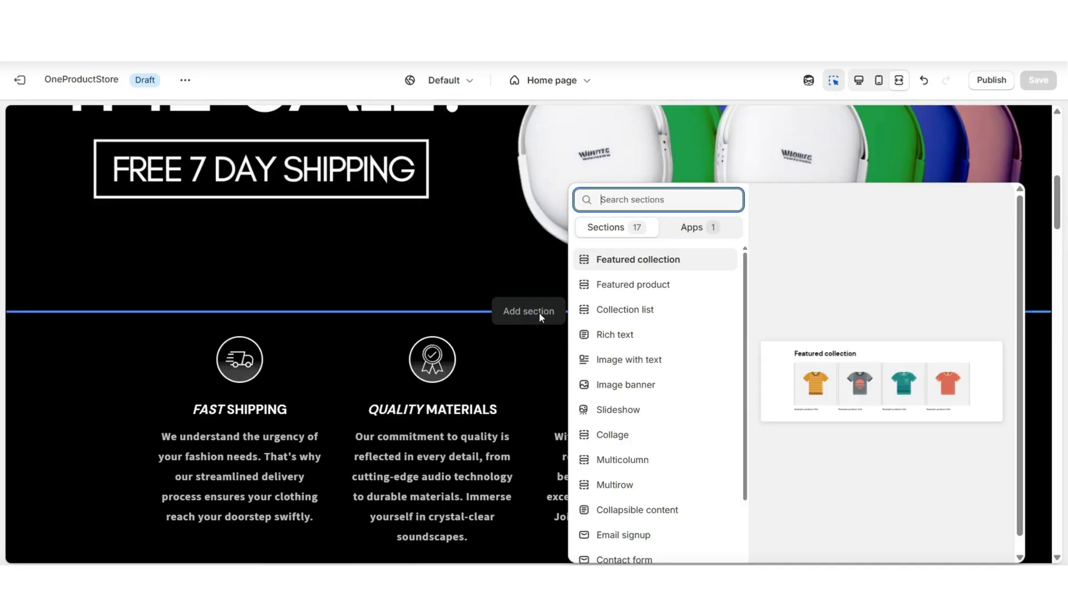
click(621, 287)
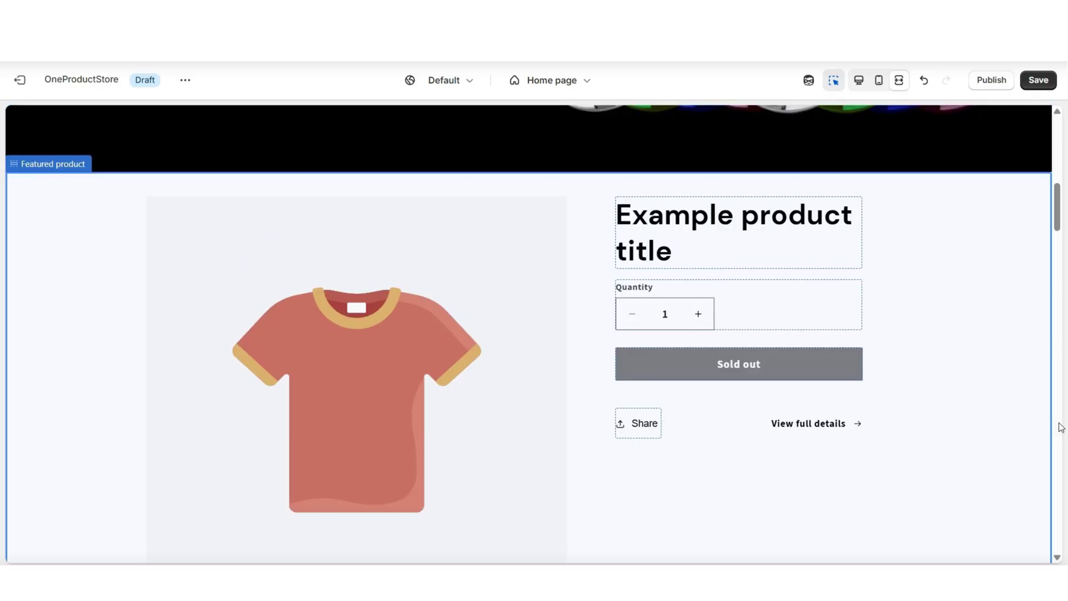
Step: Assign the product "Example Product Title (With variants)" to the new Featured product section
key(ctrl+shift+f)
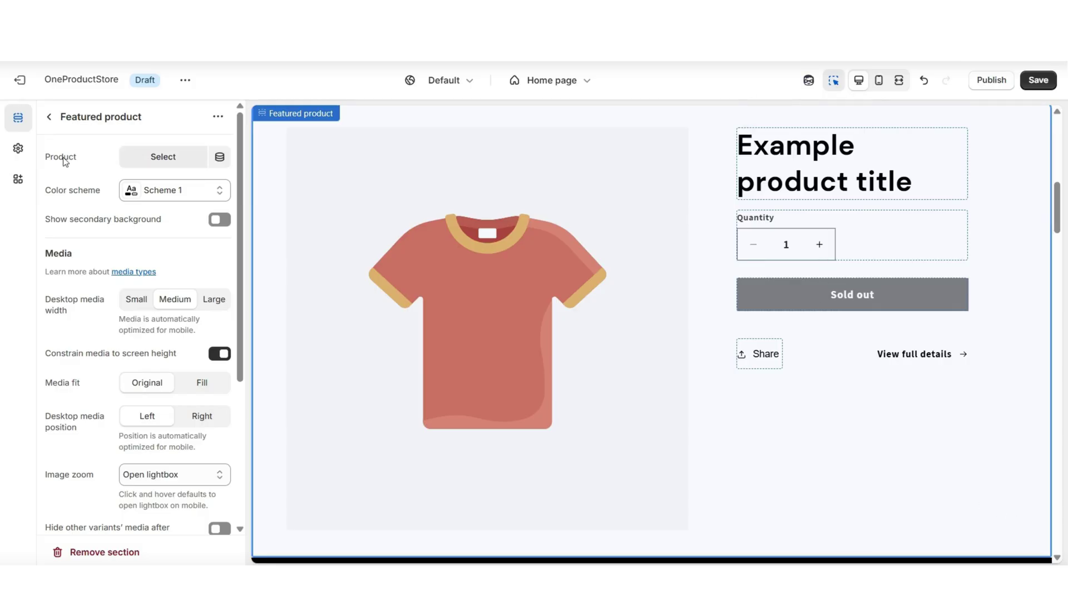
click(143, 161)
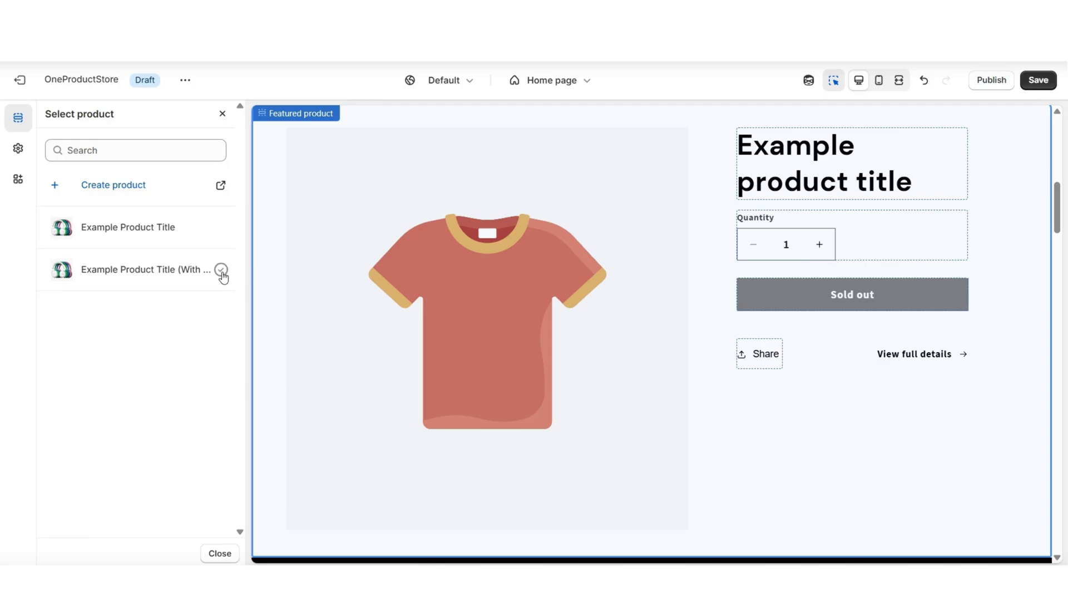
click(222, 271)
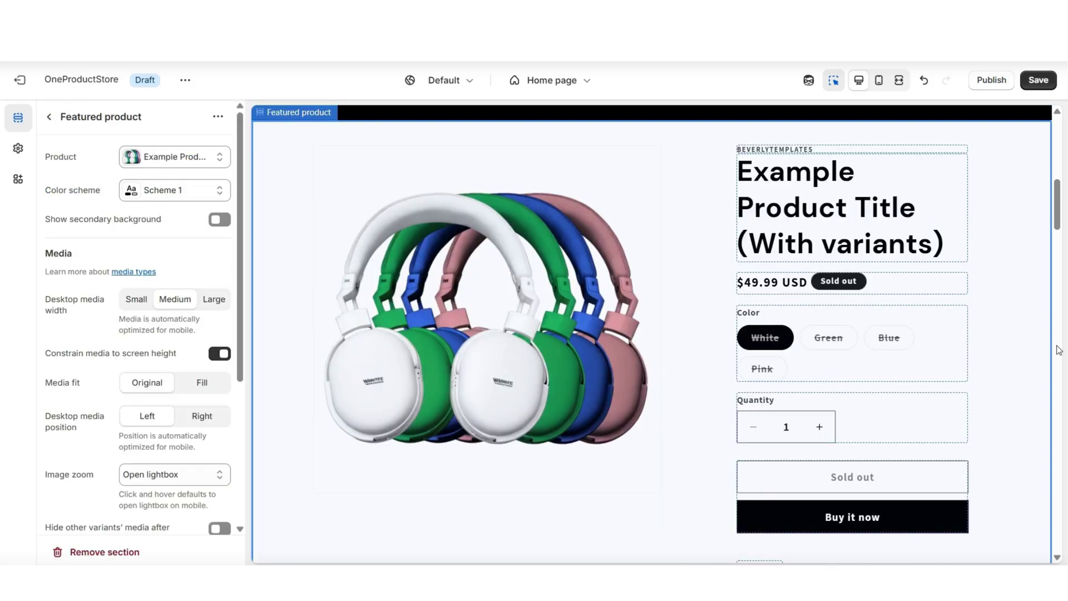
scroll(1058, 350, down, 5)
scroll(1059, 350, up, 5)
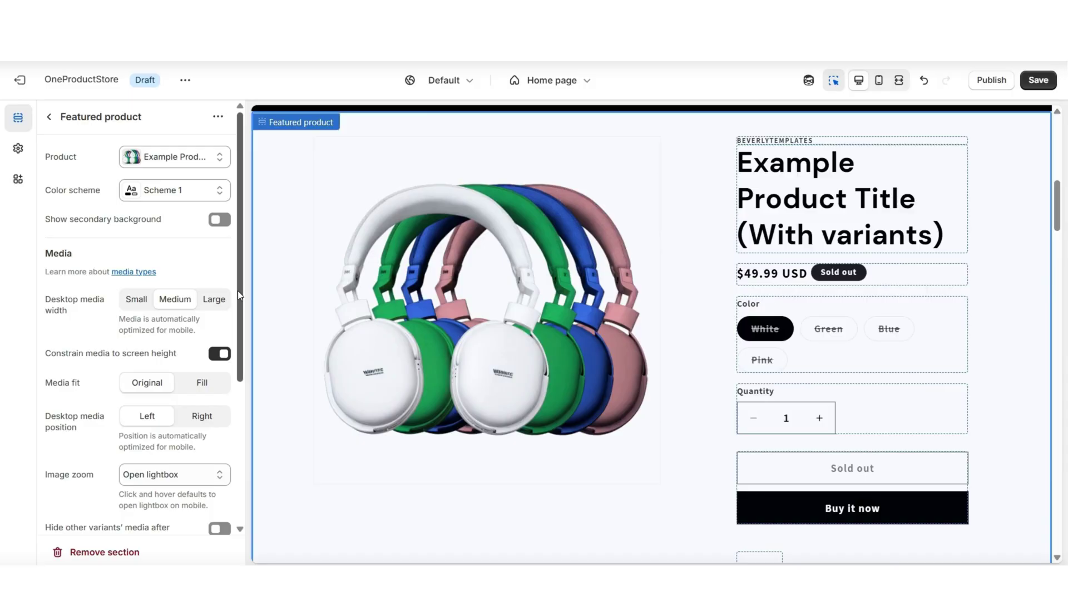
Step: Try Scheme 2 as the Featured product section's color scheme and return it to Scheme 1
drag(238, 293, 238, 331)
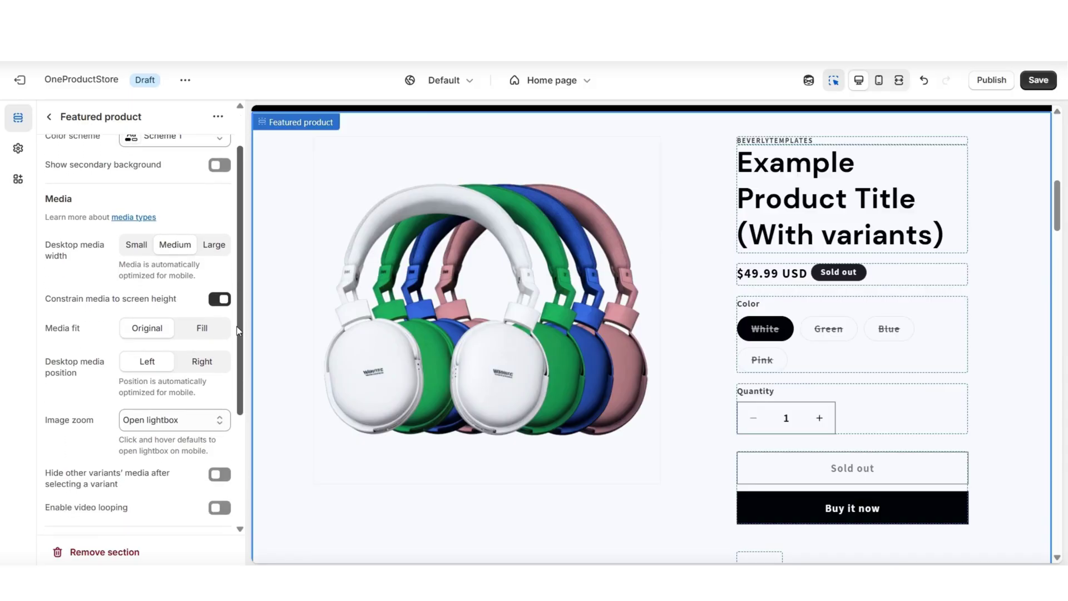
scroll(74, 199, up, 1)
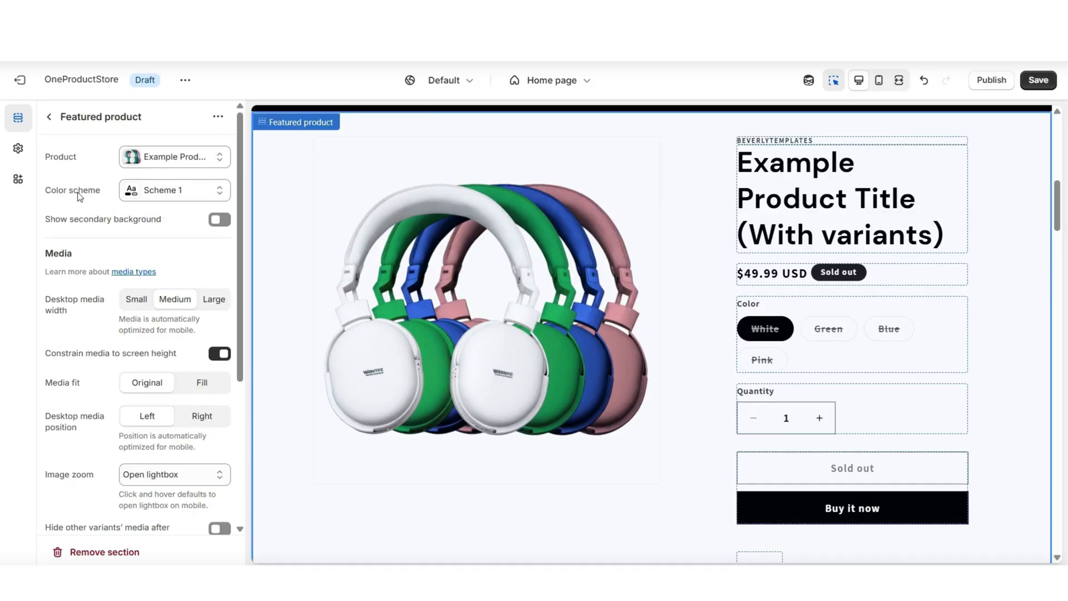
key(Down)
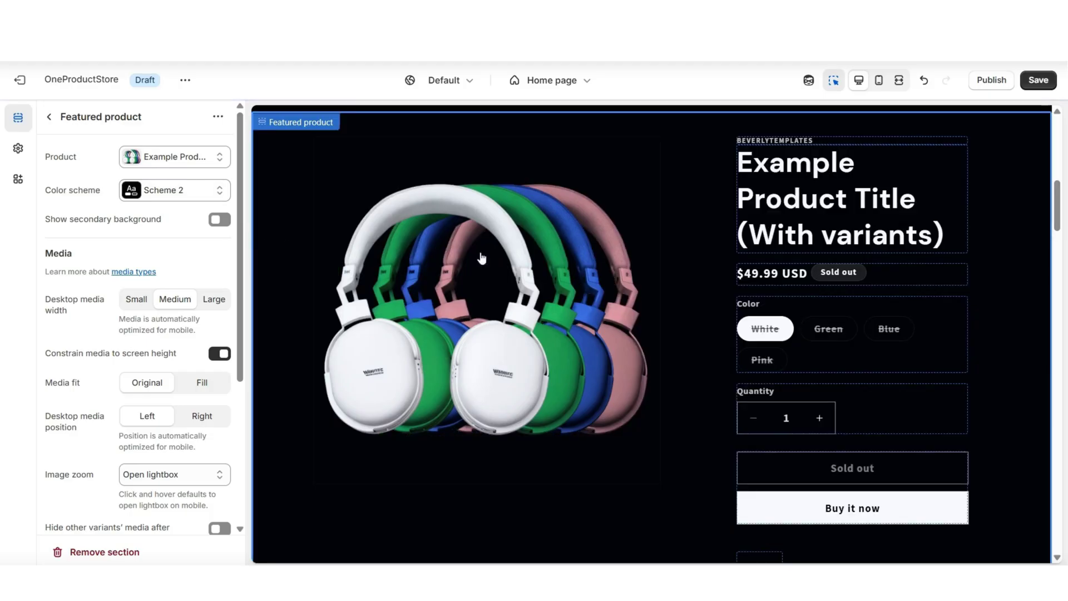
scroll(1061, 326, down, 1)
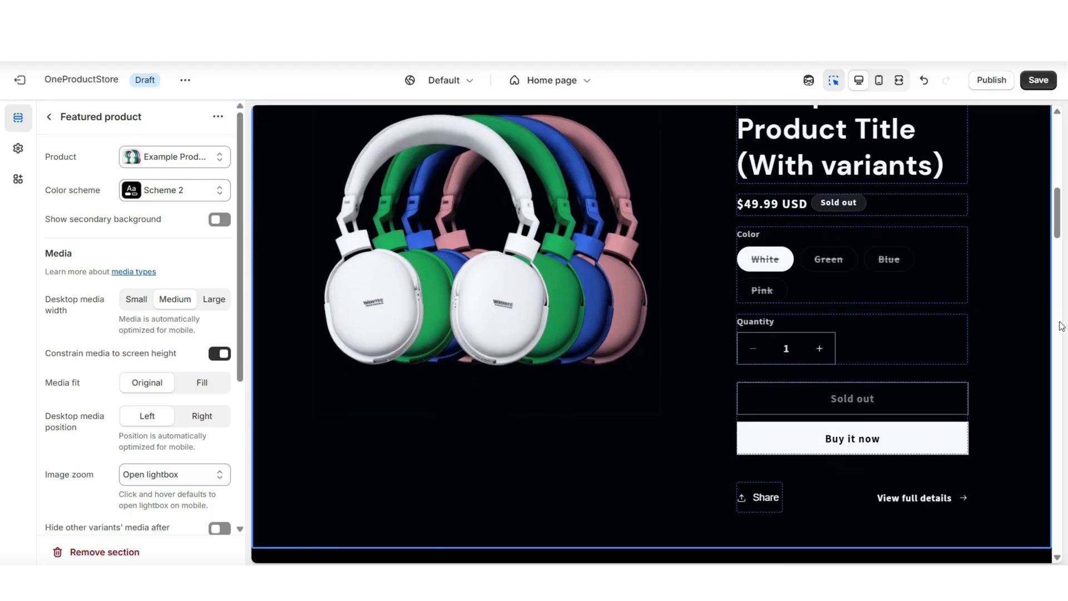
scroll(1061, 326, down, 5)
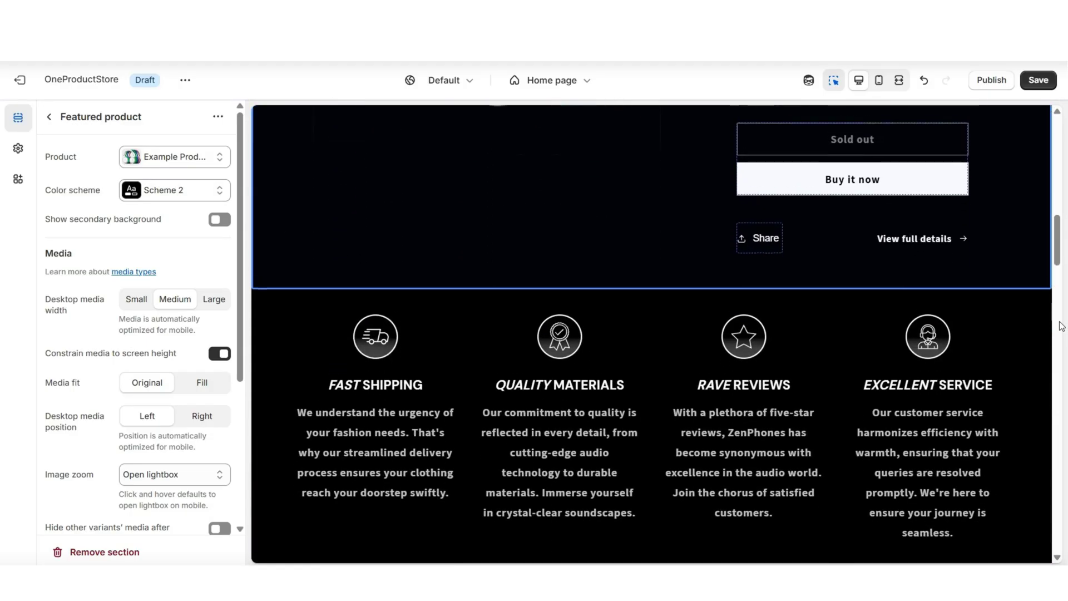
key(Up)
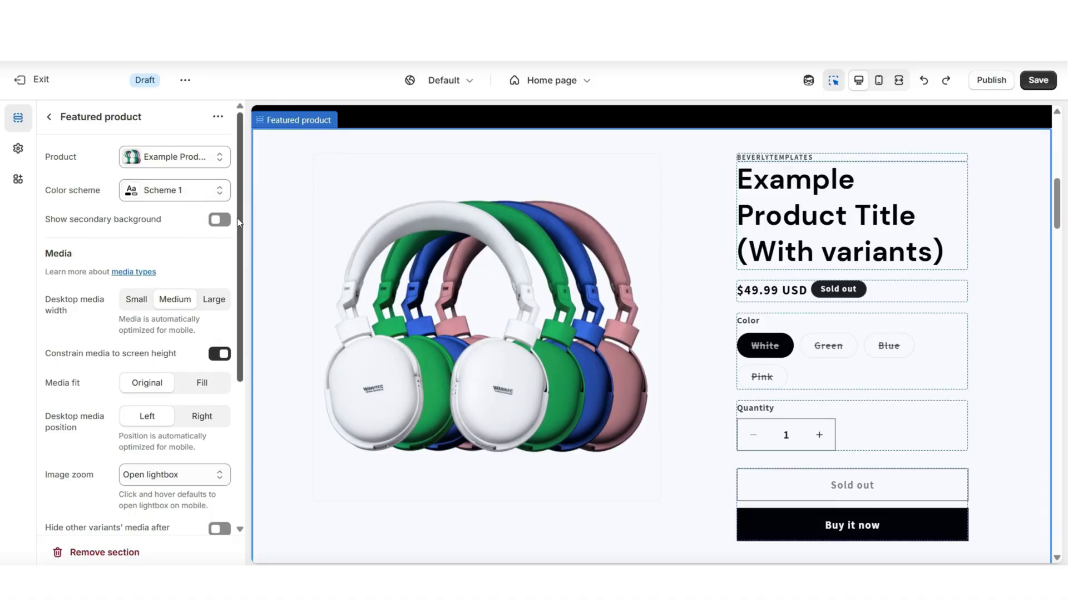
Step: Turn on the secondary background for the Featured product section
click(220, 220)
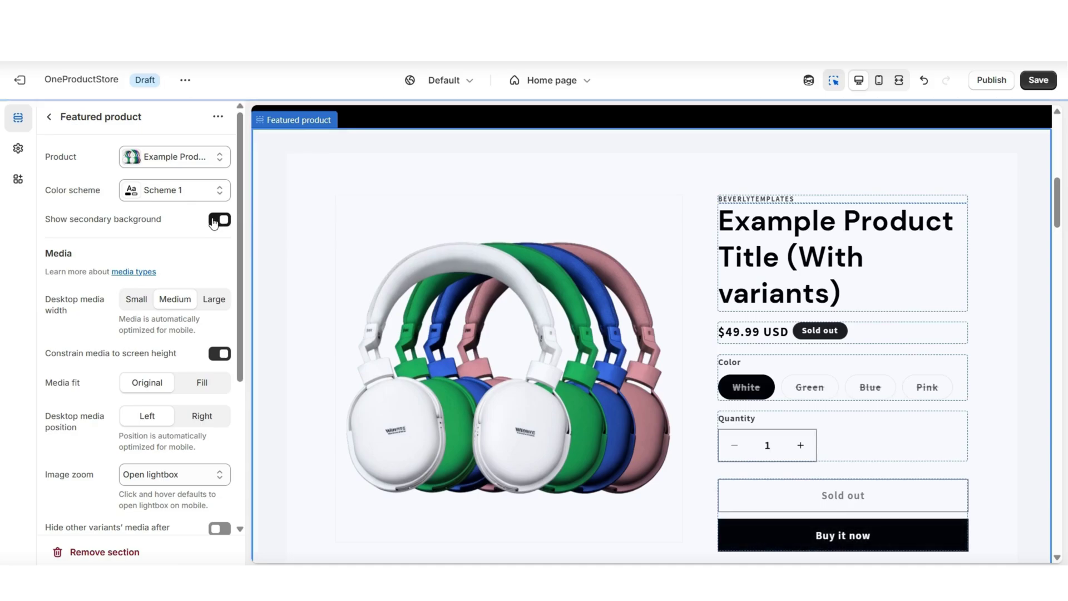
scroll(139, 248, down, 1)
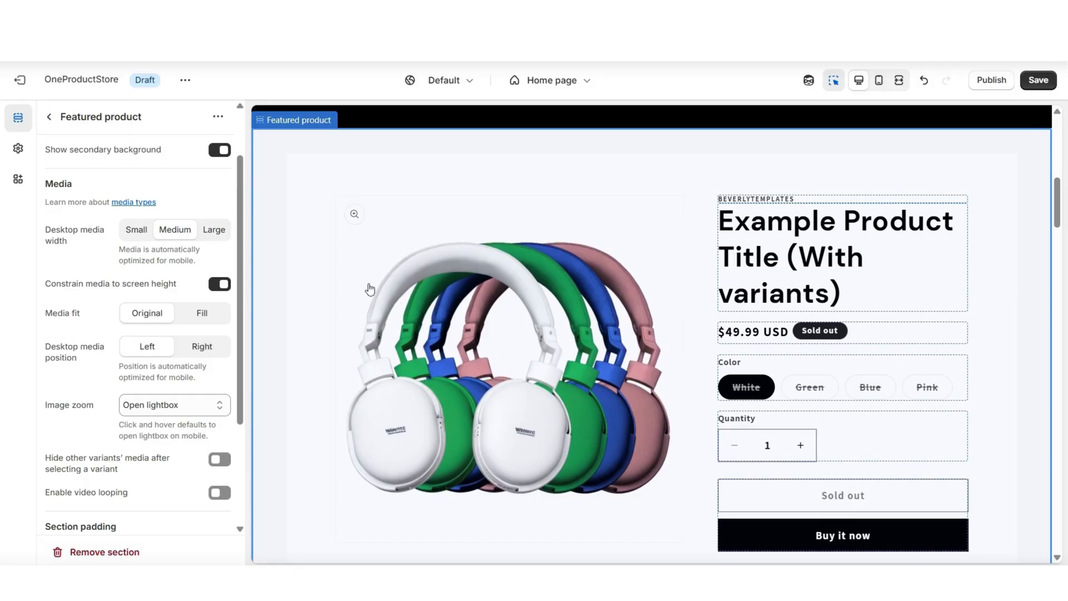
Step: Try the Small desktop media width and Right media position, returning the section to Medium and Left
click(136, 235)
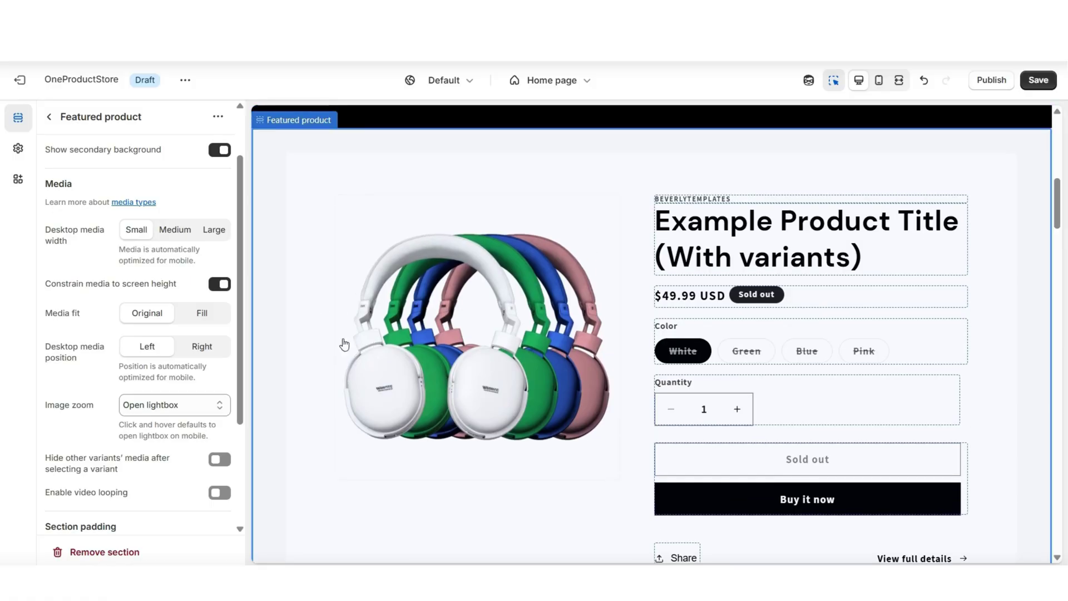
click(193, 236)
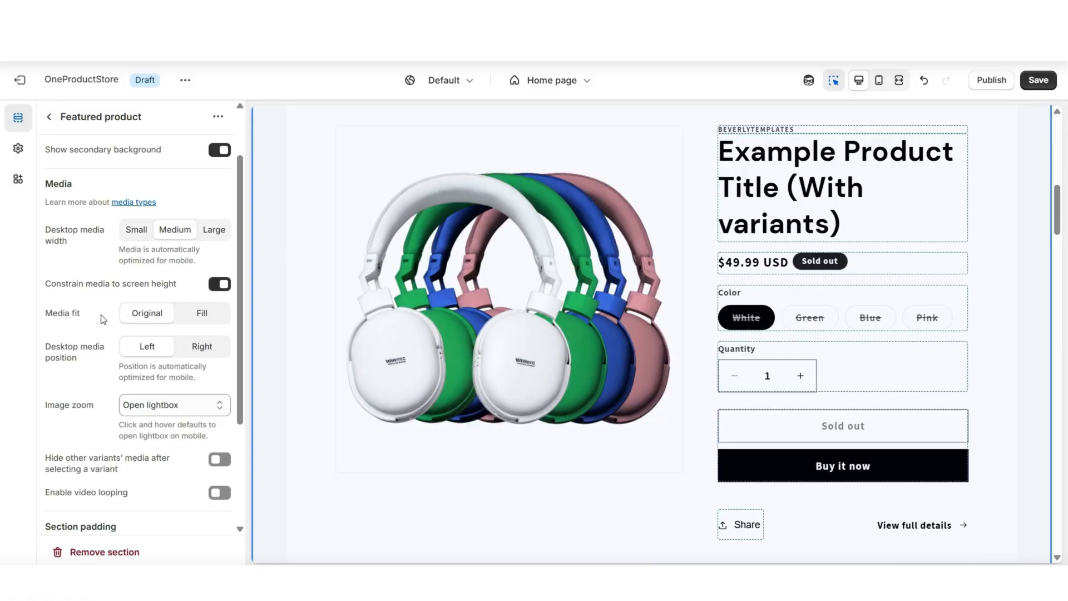
click(186, 312)
click(205, 351)
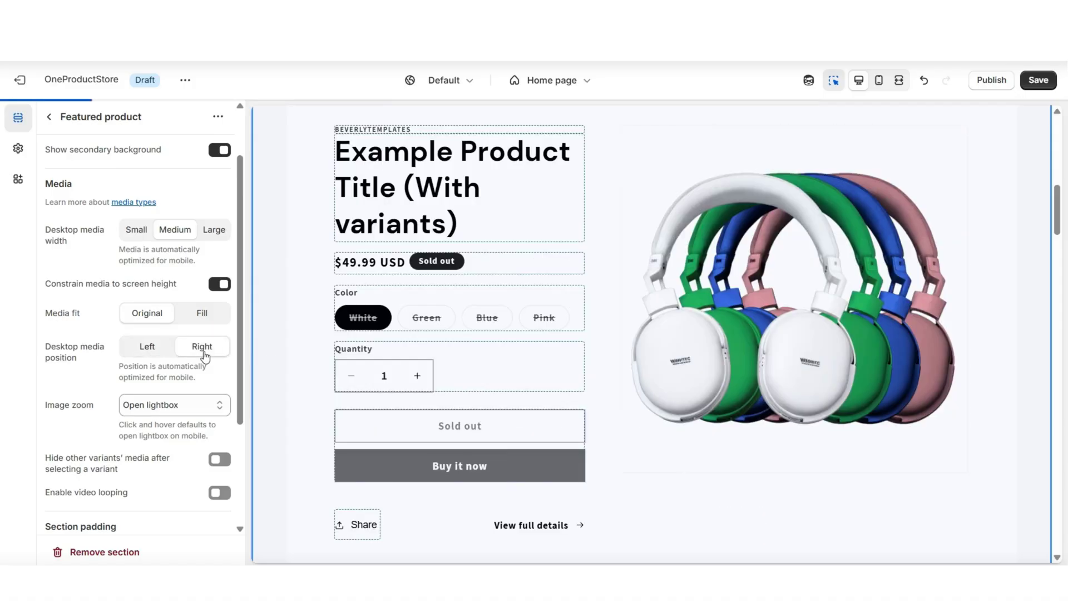
click(141, 352)
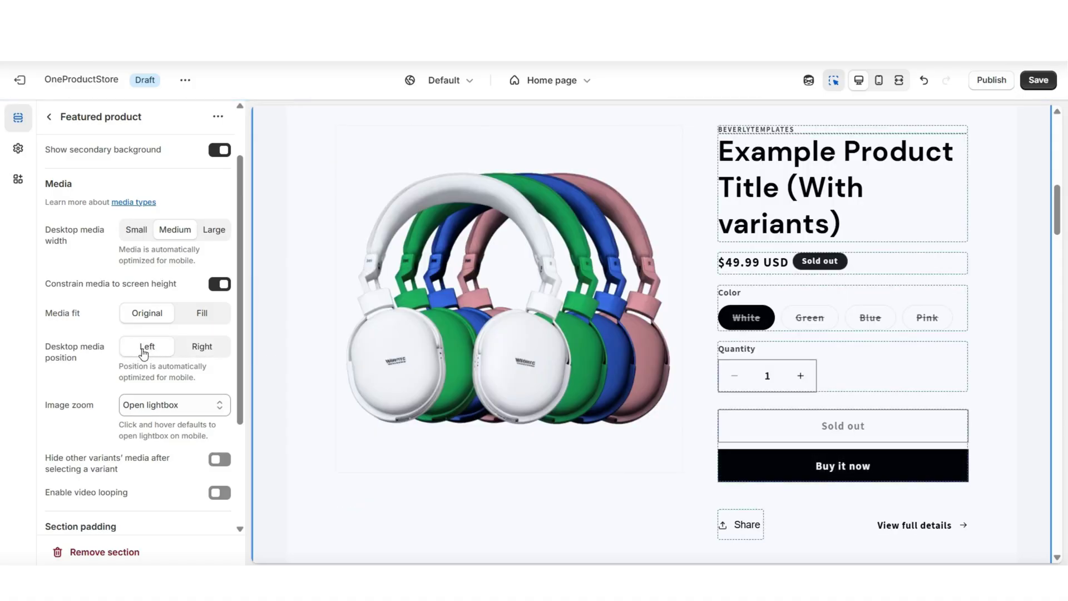
Step: Check how the Featured product section appears below the sale banner in mobile view
click(899, 80)
click(878, 83)
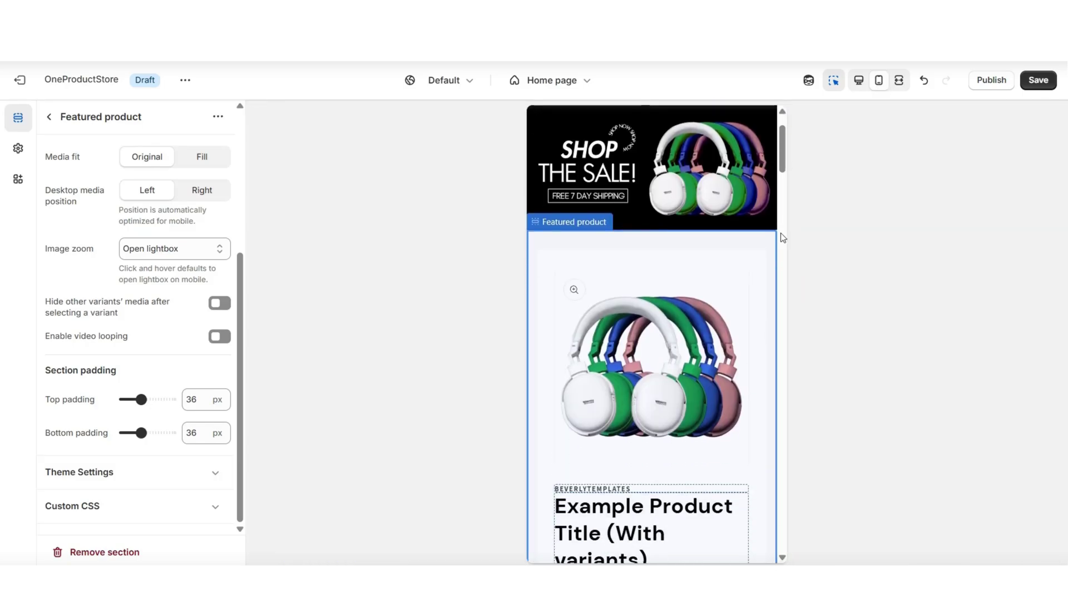
scroll(783, 237, down, 5)
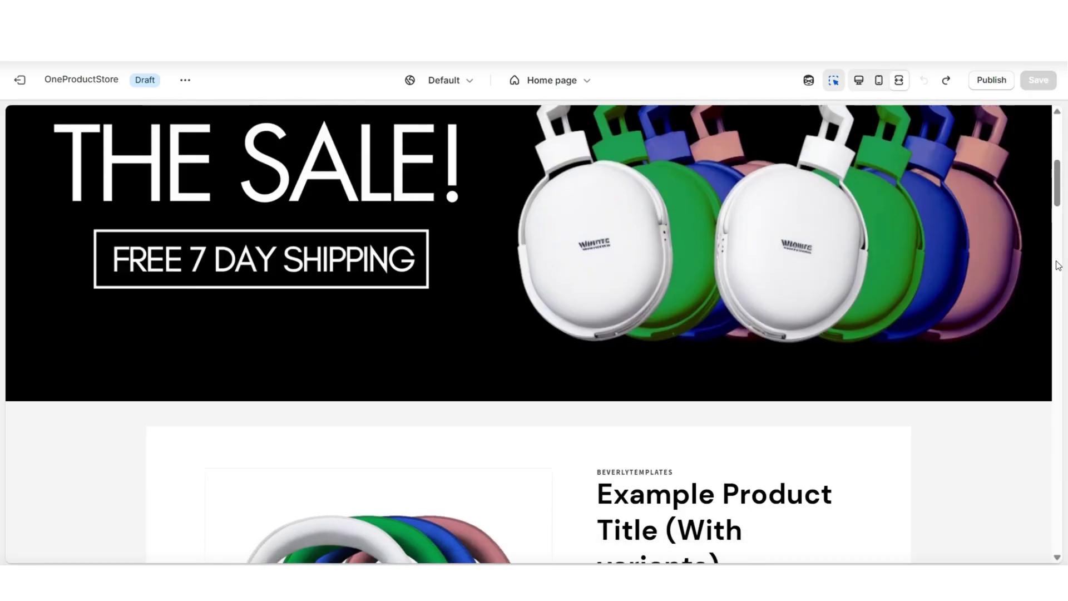
Step: Examine the home page at full width, from the sale banner through the featured product to the service highlights
scroll(1057, 265, down, 5)
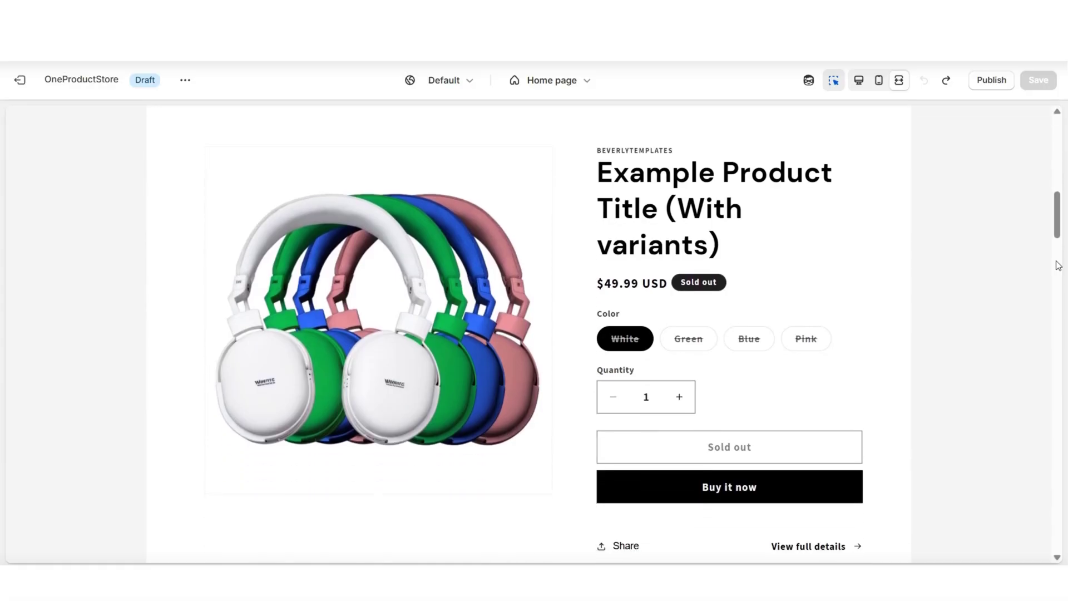
scroll(1058, 265, down, 3)
scroll(1057, 265, up, 5)
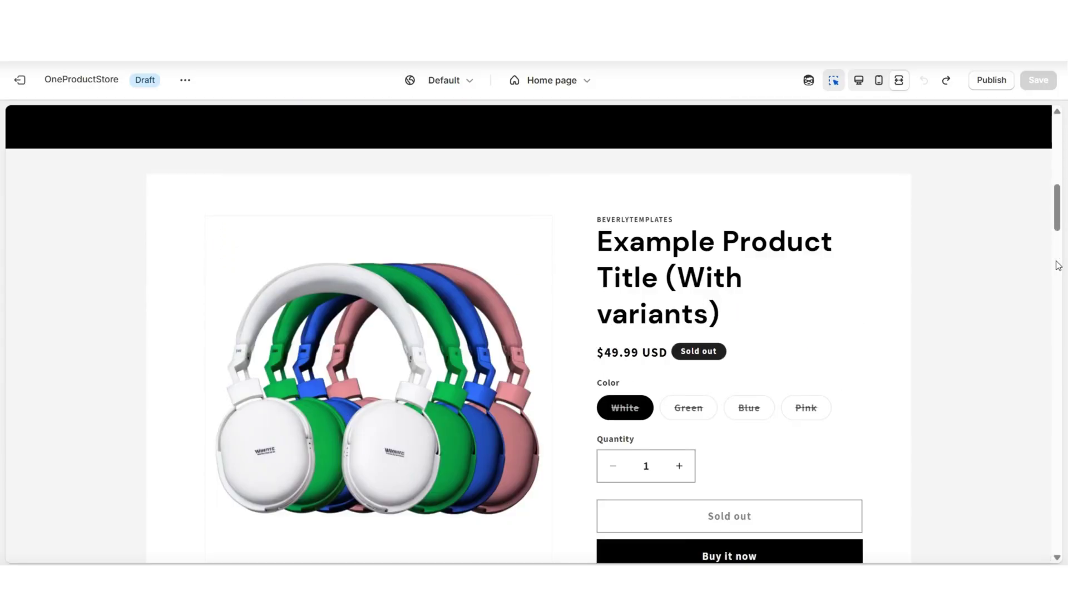
scroll(1057, 265, down, 2)
scroll(1057, 265, down, 8)
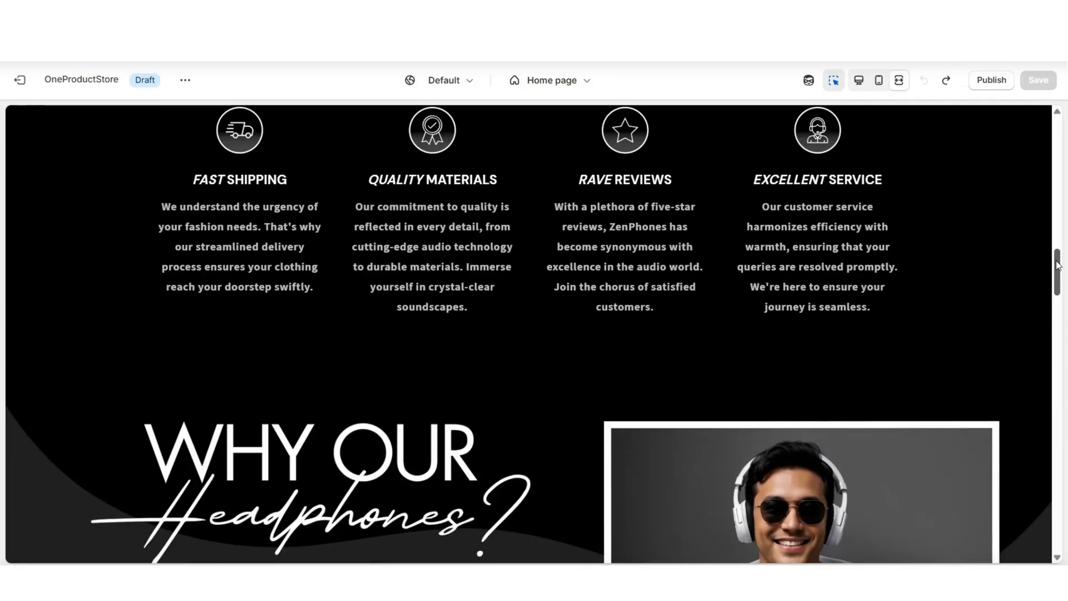
scroll(1057, 266, up, 5)
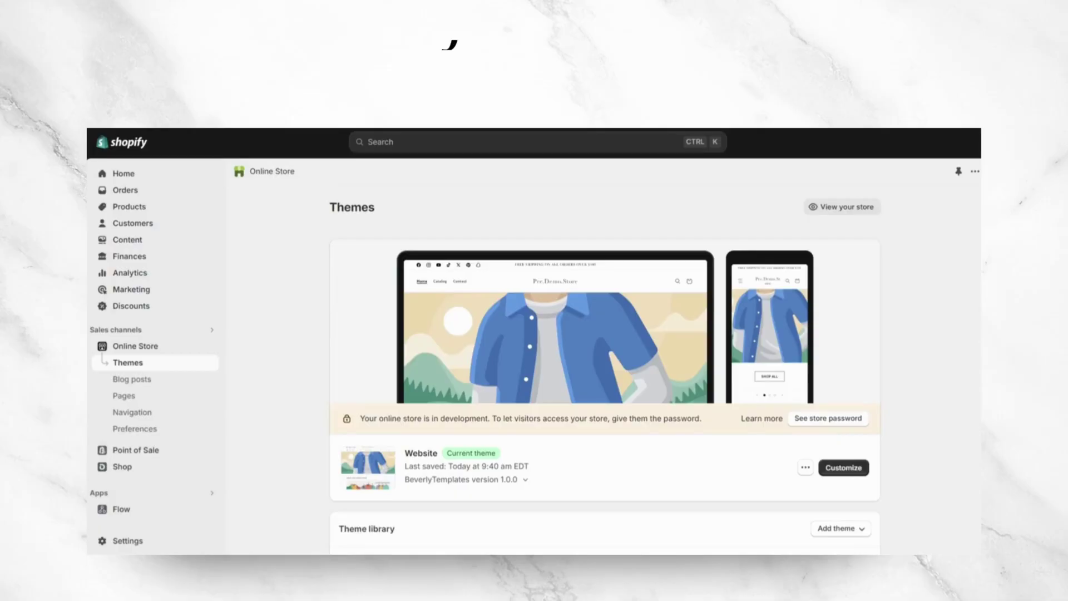
Step: Upload the theme file Shopifytheme.zip.zip to the store's theme library
scroll(604, 334, down, 2)
click(840, 457)
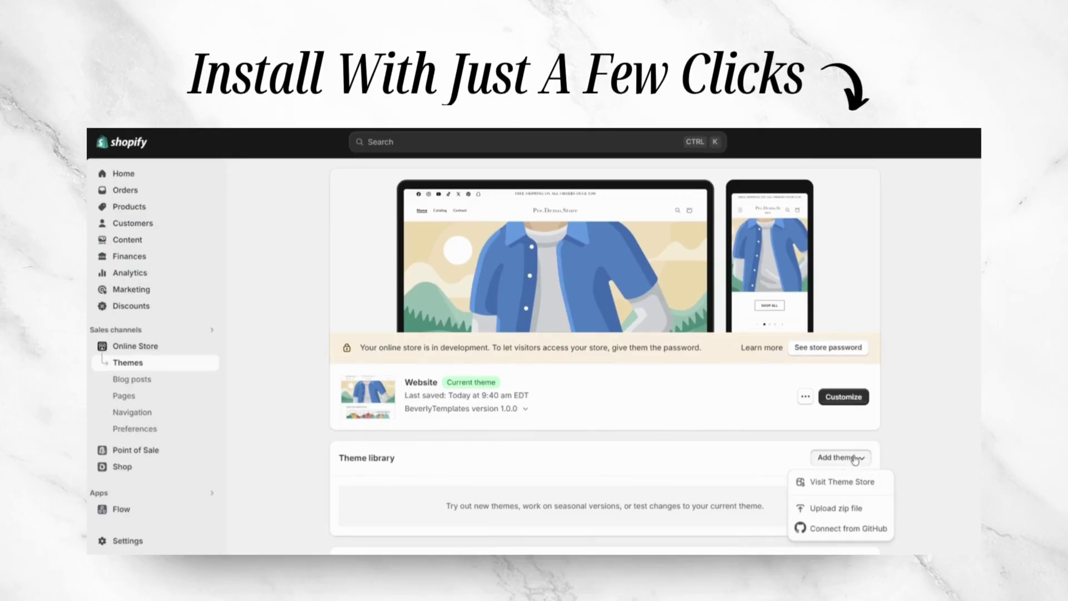
click(859, 512)
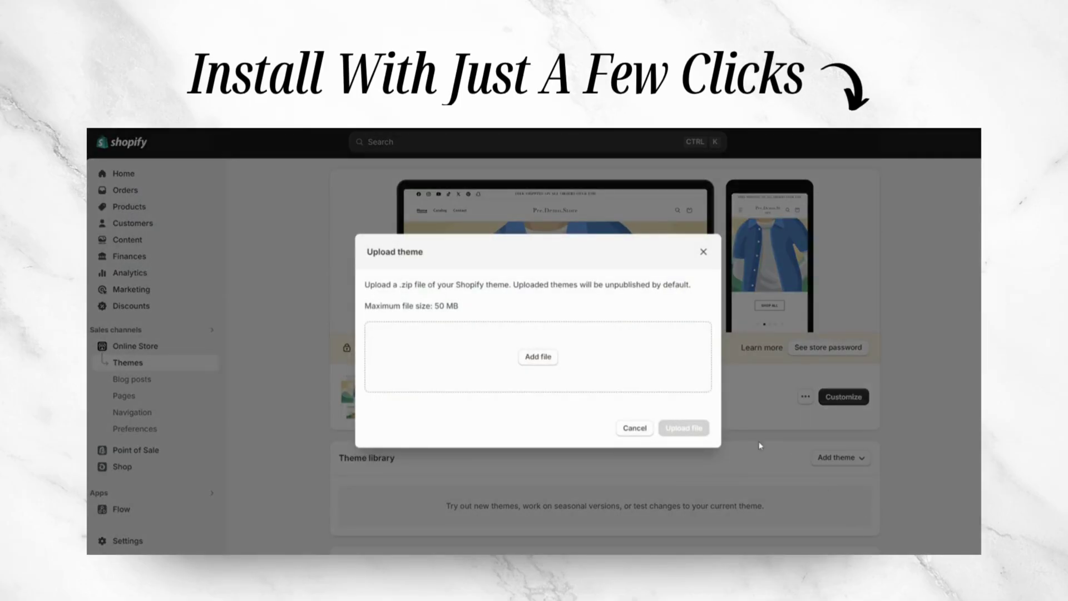
click(538, 357)
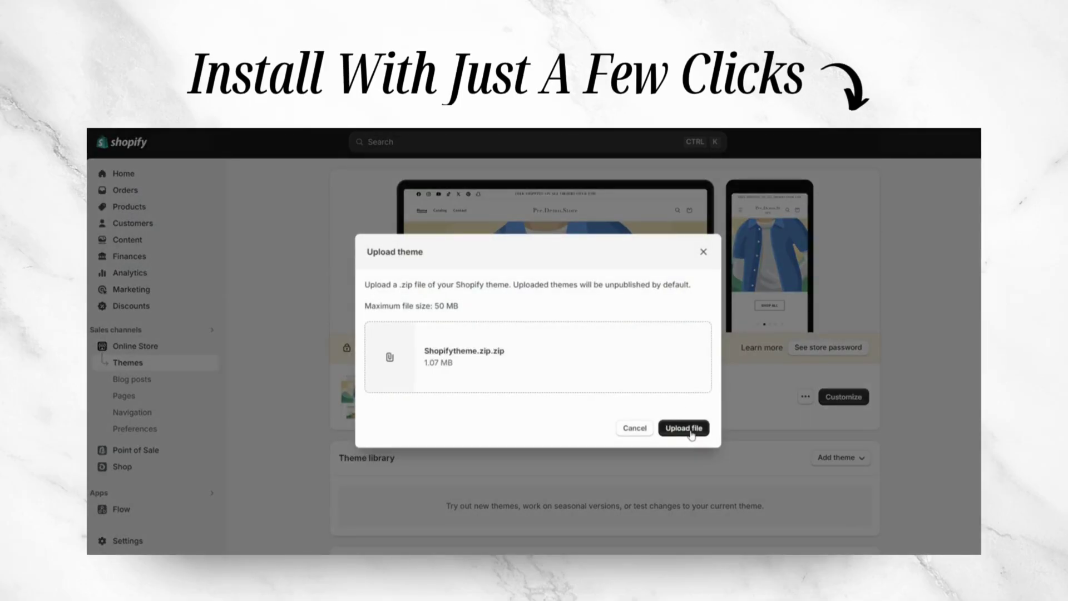
click(684, 428)
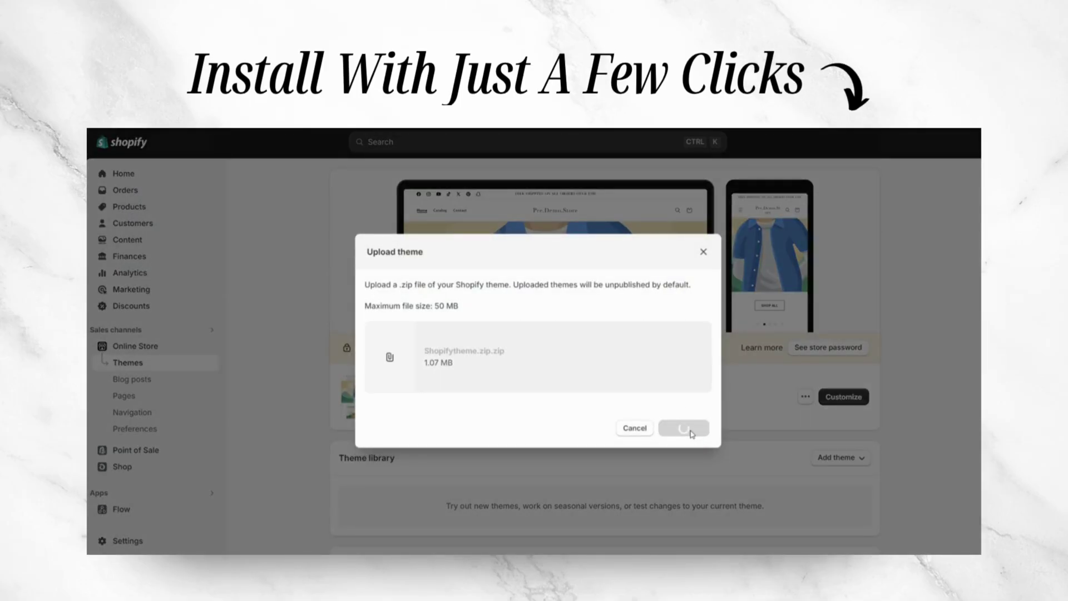
scroll(901, 441, down, 2)
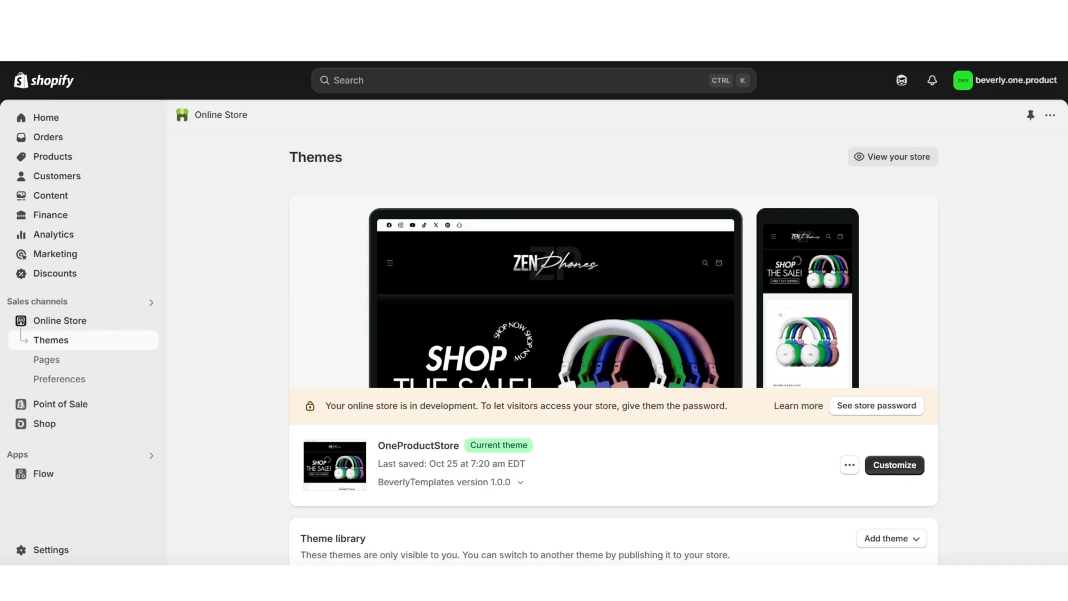
Step: Open the product "Example Product Title (With variants)" for editing and go to its empty description
click(95, 159)
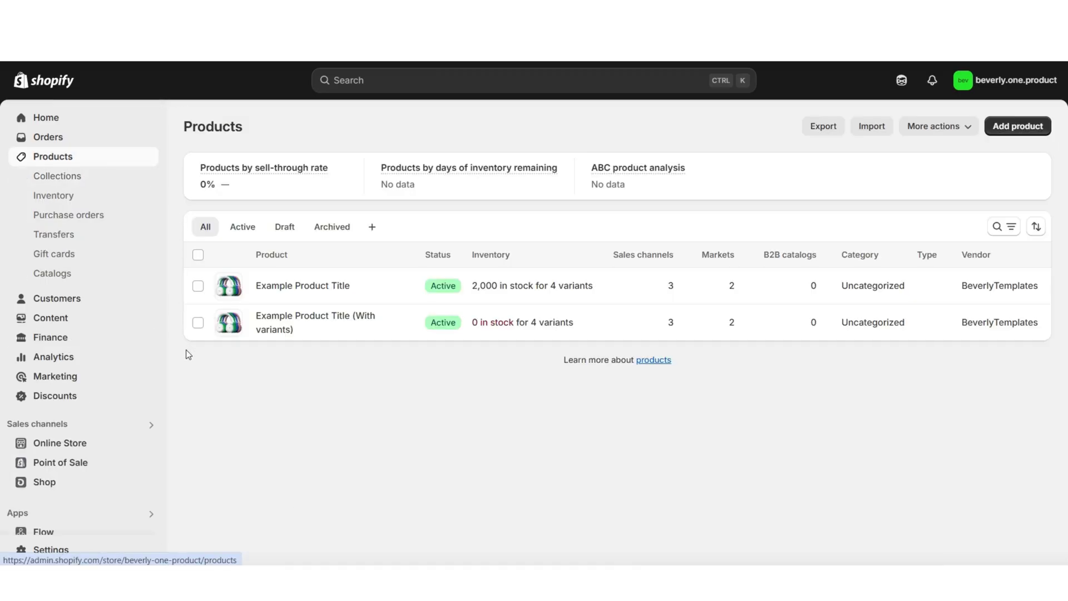
click(300, 316)
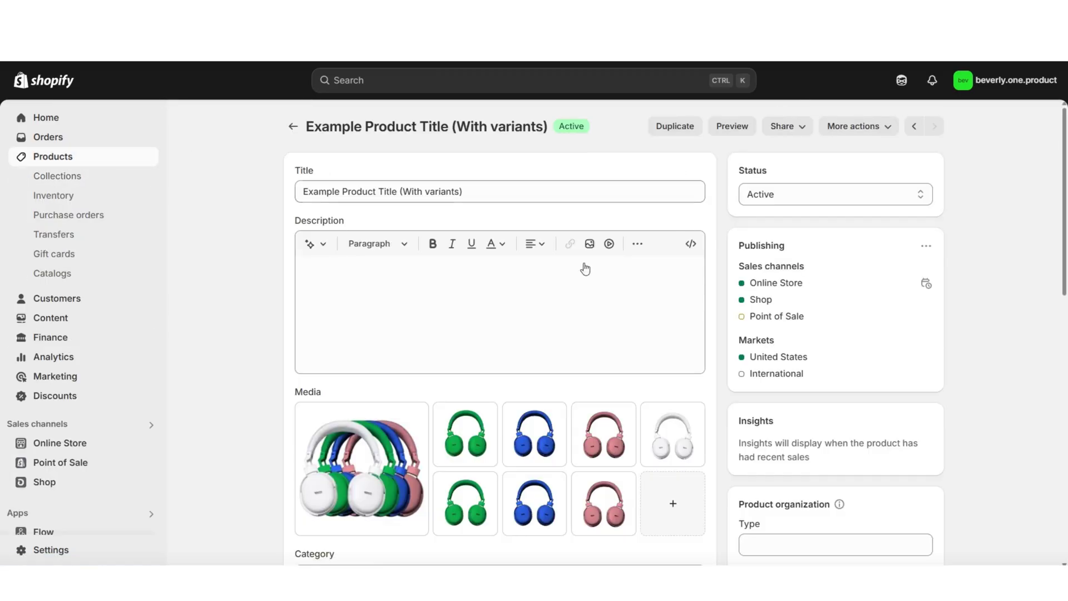
click(328, 284)
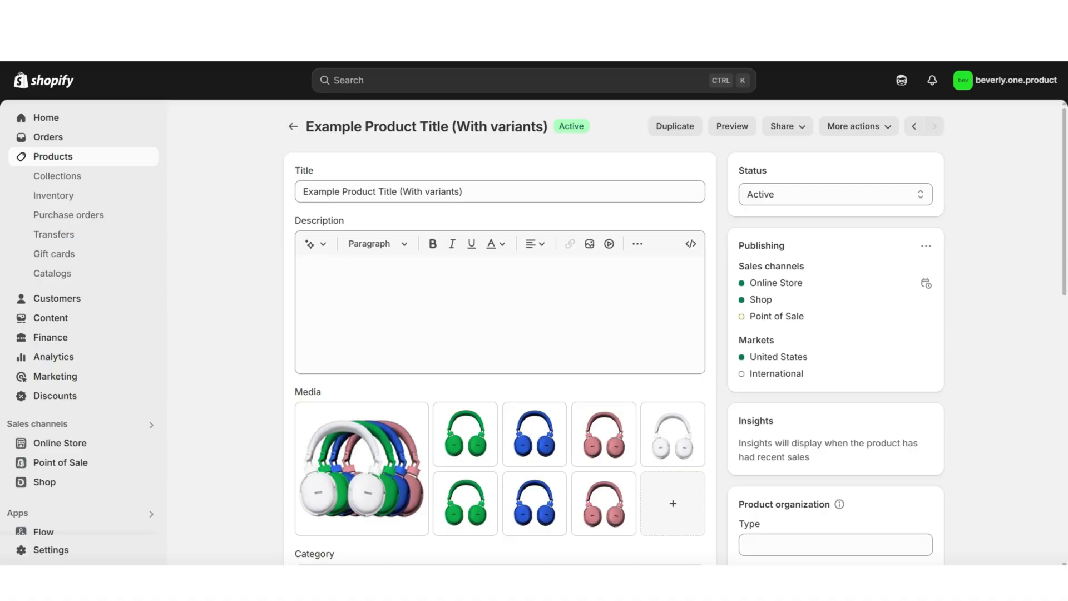
Step: Switch to ChatGPT and request a professional, descriptive ZenPhones headphones description: lightweight, comfortable, noise canceling, Bluetooth, adjustable sound settings, 3-7 day shipping, free shipping
key(ctrl+Tab)
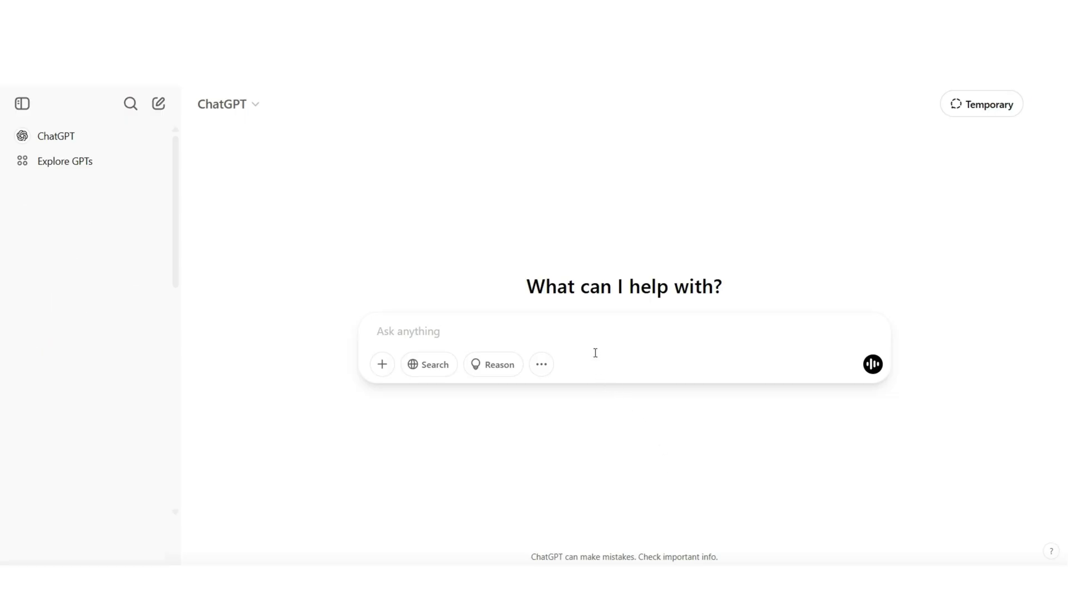
text(Generate a professional and descriptive product description for a pair of headphones called ZenPhones. The headphones are lightweight and comfortable, and they have noise canceling sound quality. They are also Bluetooth and feature adjustable sound settings. There is a 3-7 day shipping time and free shipping on all orders.)
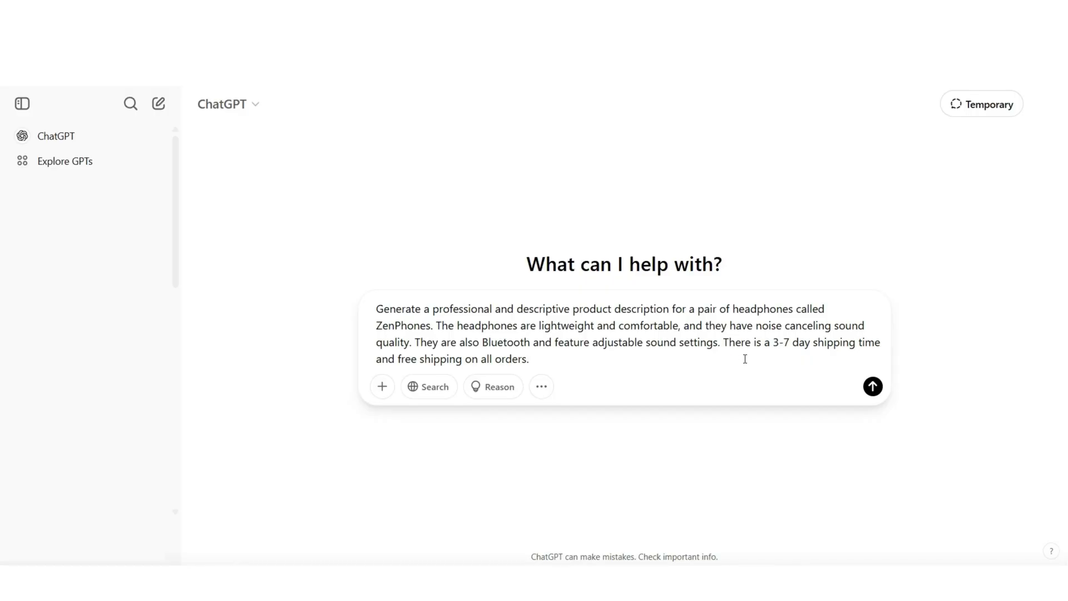
click(872, 384)
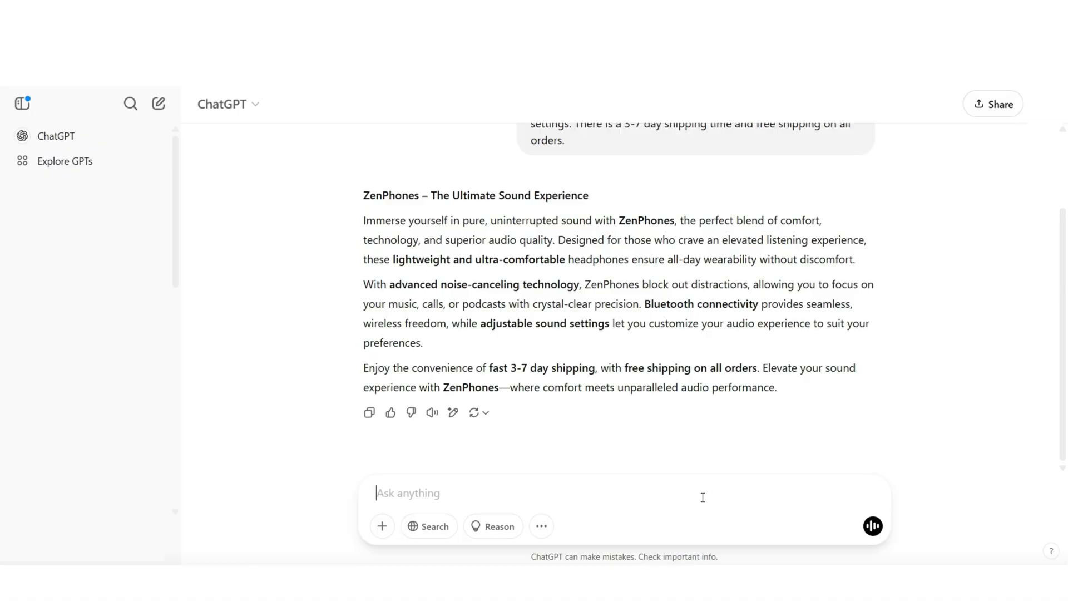
Step: Copy the generated ZenPhones text from ChatGPT into the product's empty description in Shopify, keeping its formatting
drag(363, 195, 727, 410)
key(ctrl+c)
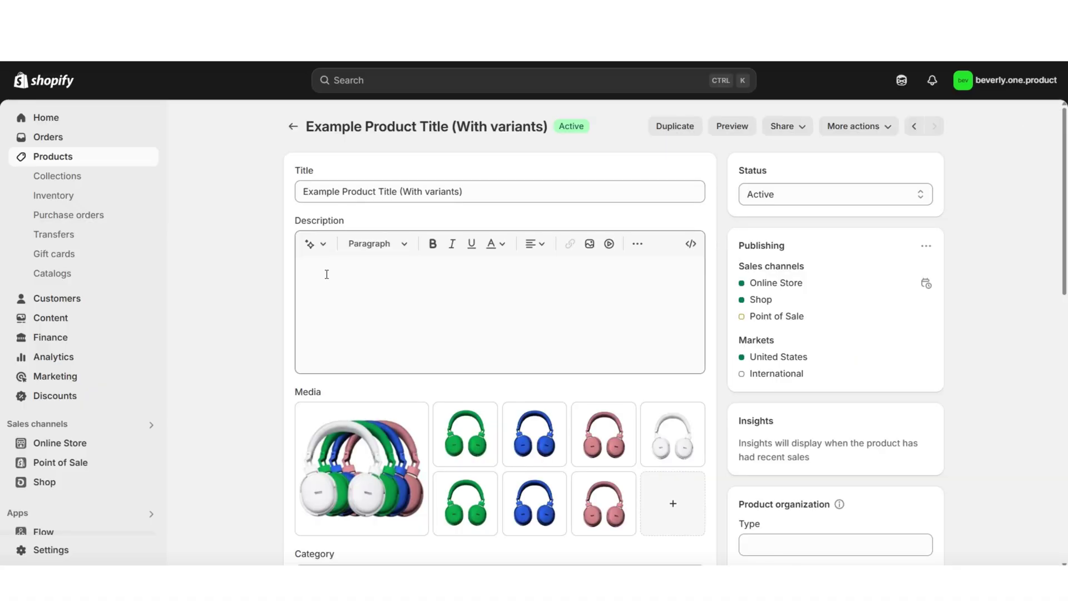
click(325, 273)
right_click(326, 274)
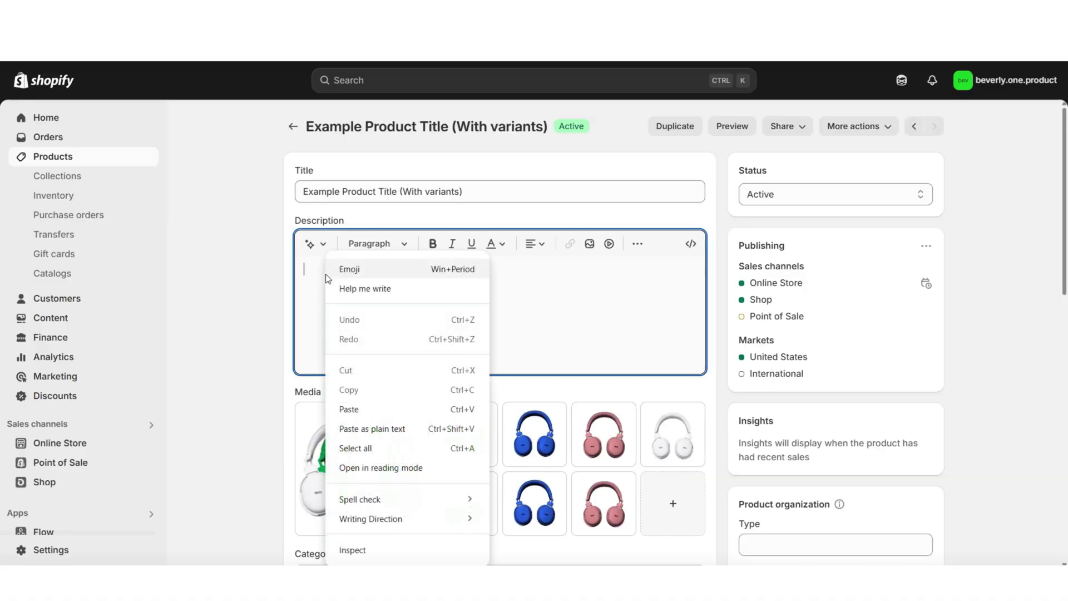
click(370, 409)
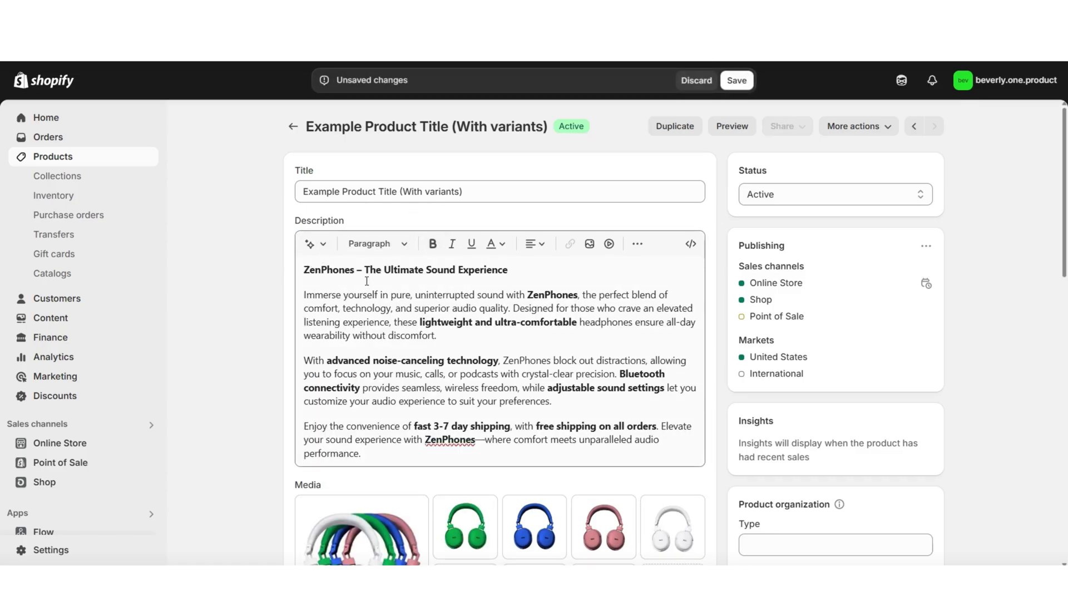
Step: Format the description's title line as a centered Heading 2 and add blank lines before the first and last paragraphs
drag(509, 269, 303, 270)
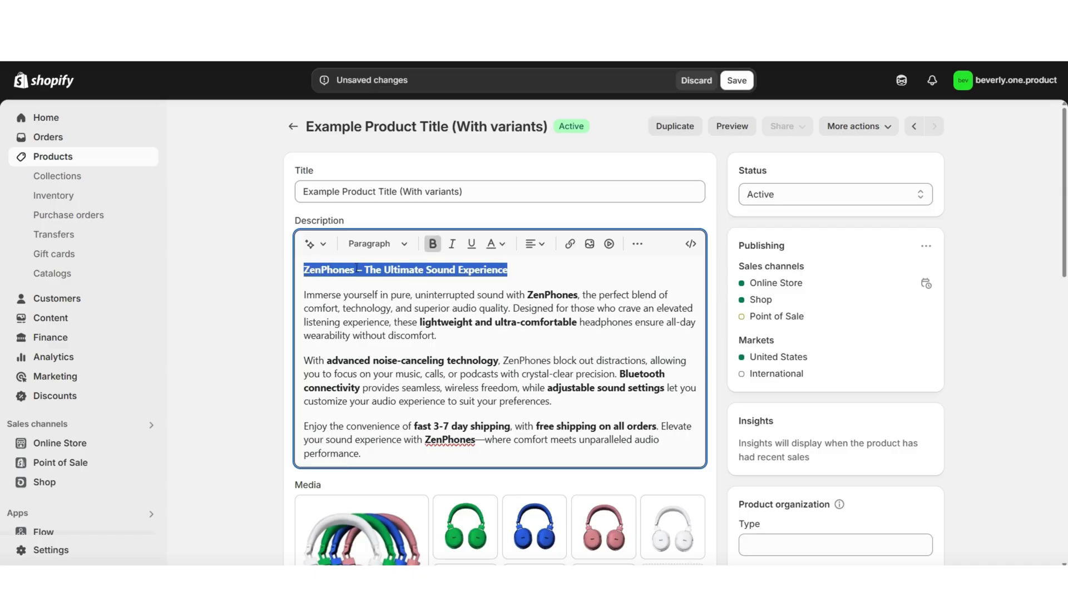
click(382, 245)
click(393, 340)
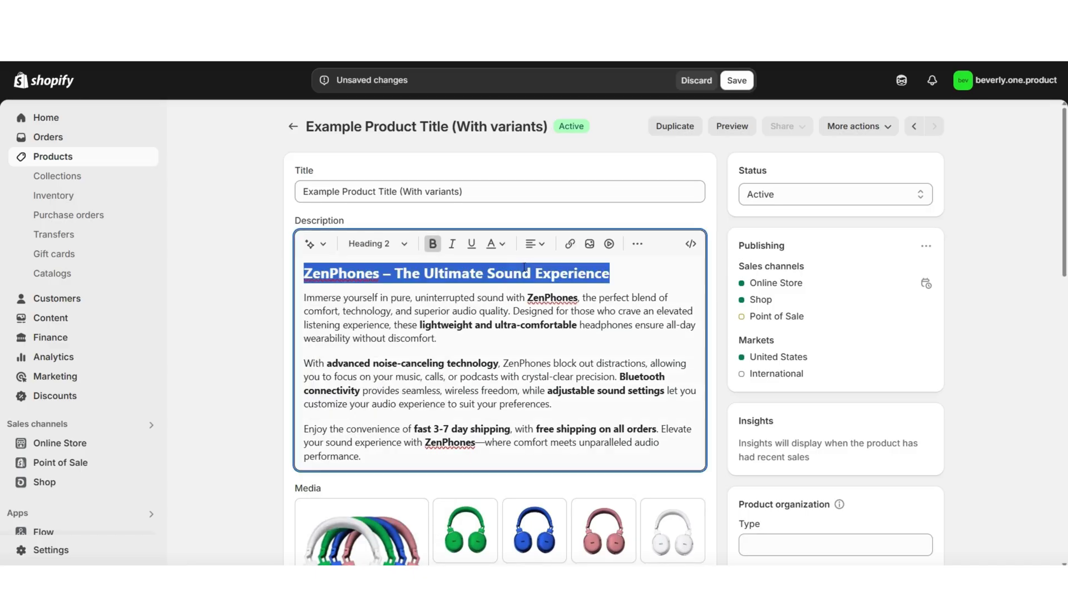
click(535, 244)
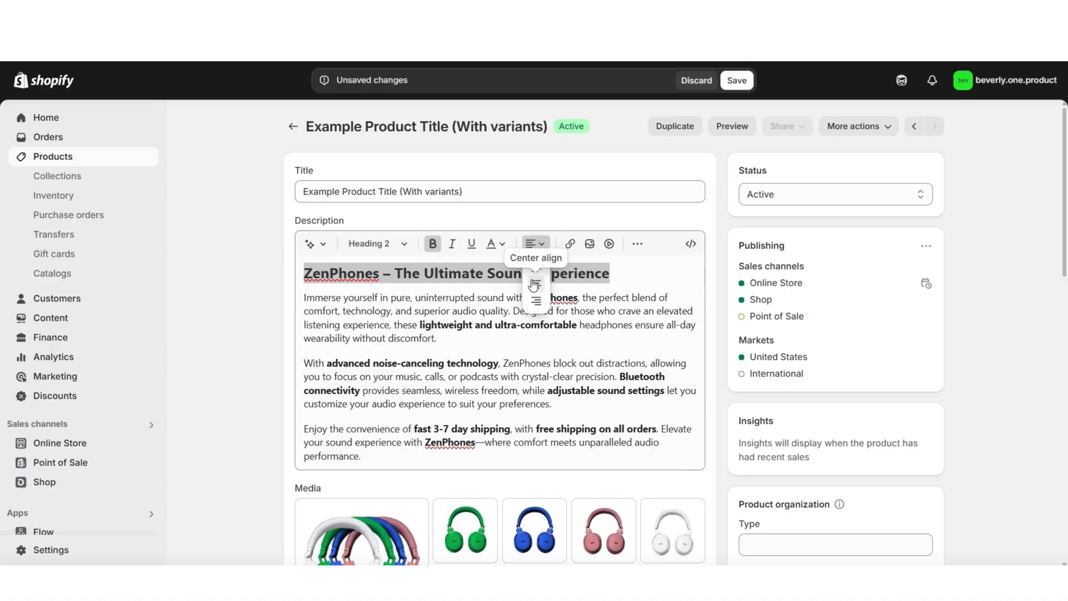
click(535, 285)
click(431, 365)
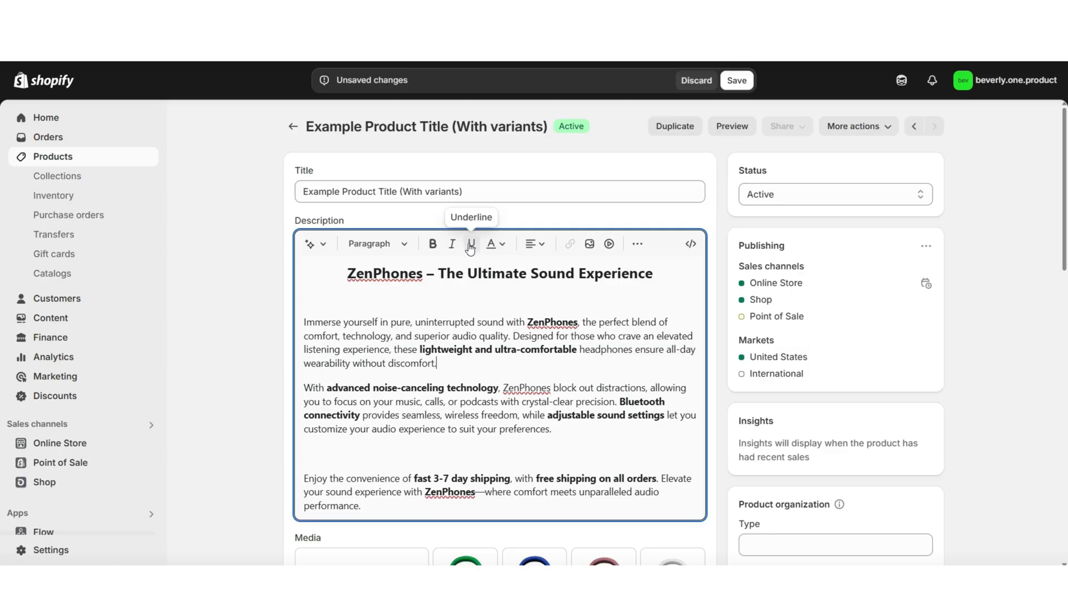
Step: Set the text color of the first description paragraph to black (#000000) and view the background color options
drag(436, 362, 302, 327)
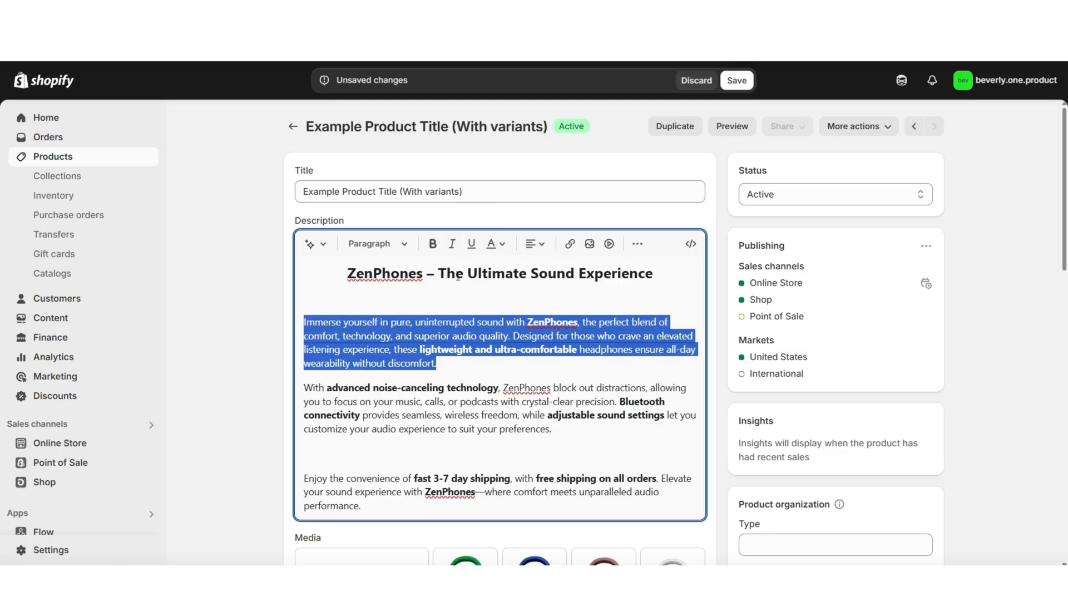
click(491, 244)
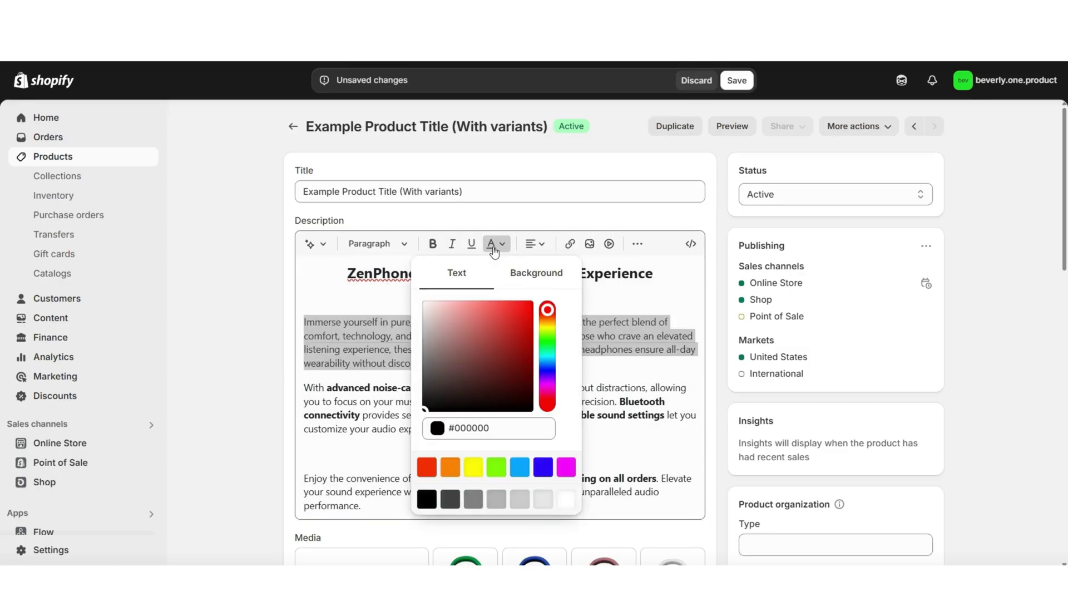
click(440, 312)
drag(441, 313, 479, 331)
click(509, 270)
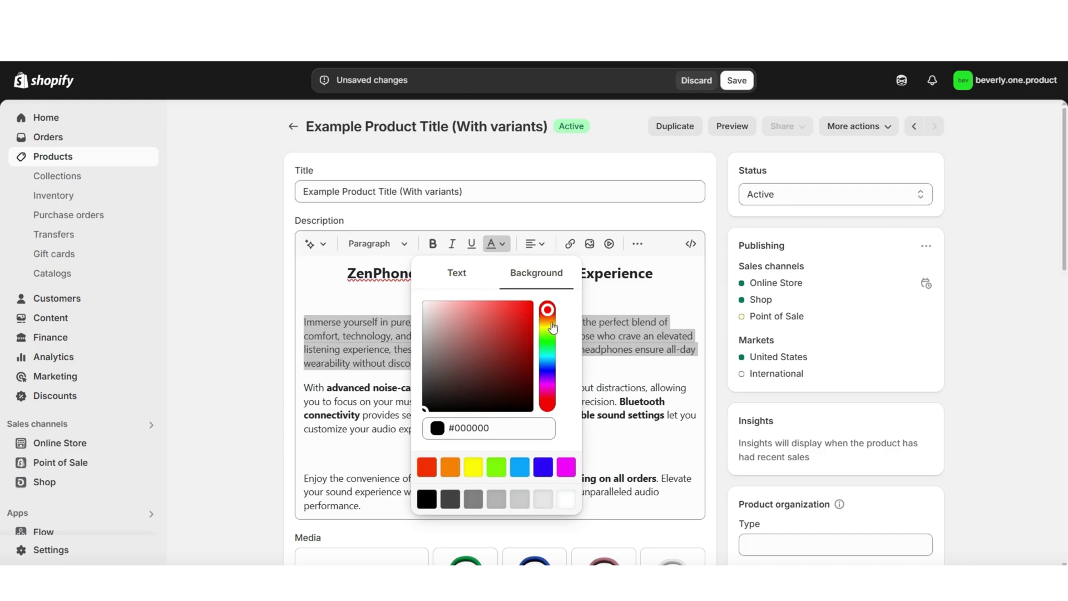
double_click(461, 491)
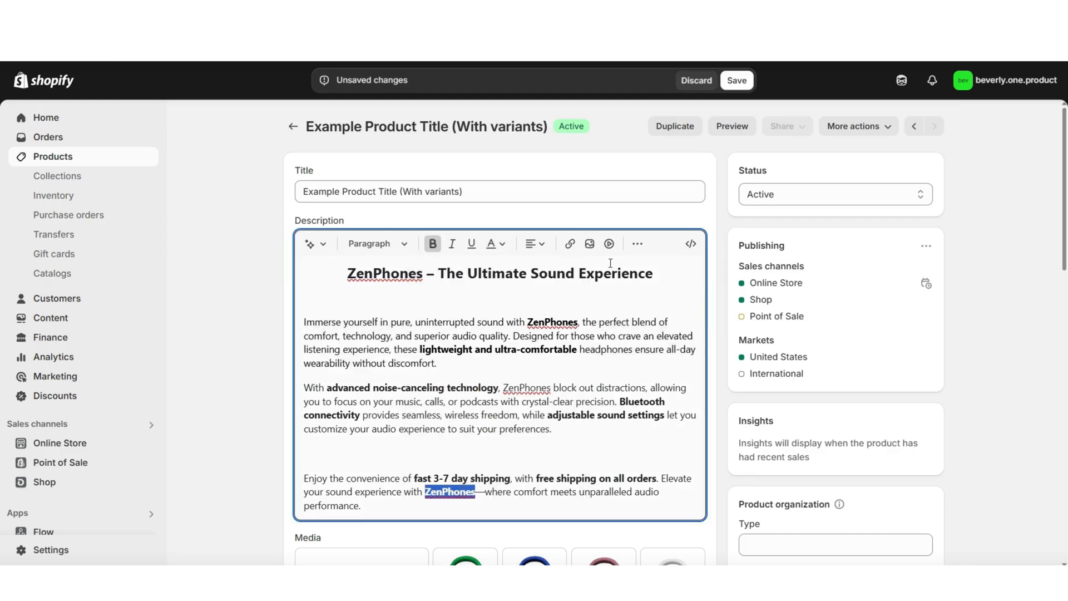
click(569, 244)
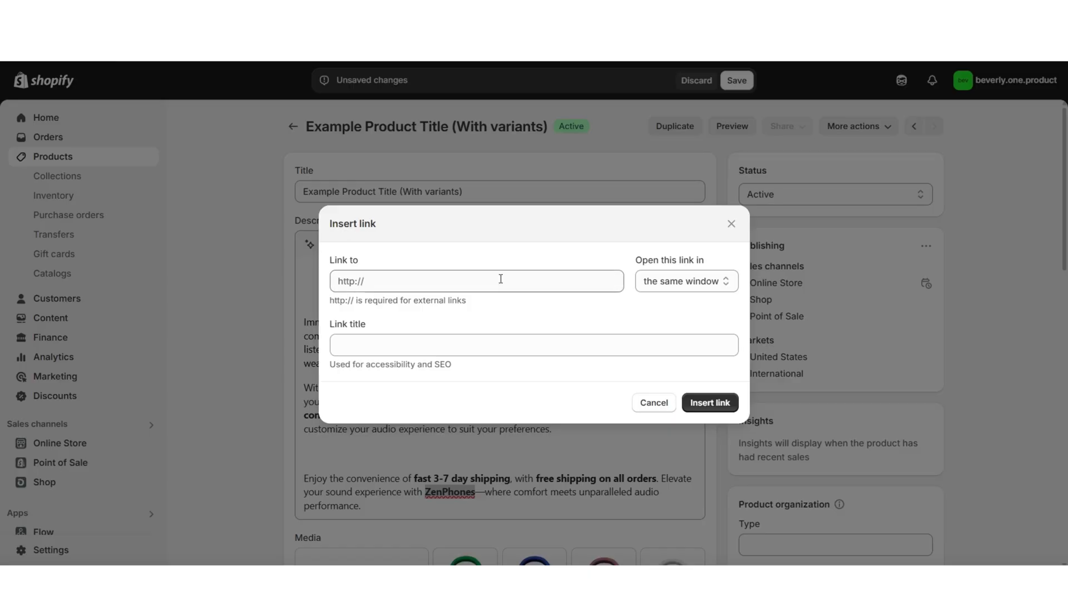
click(390, 280)
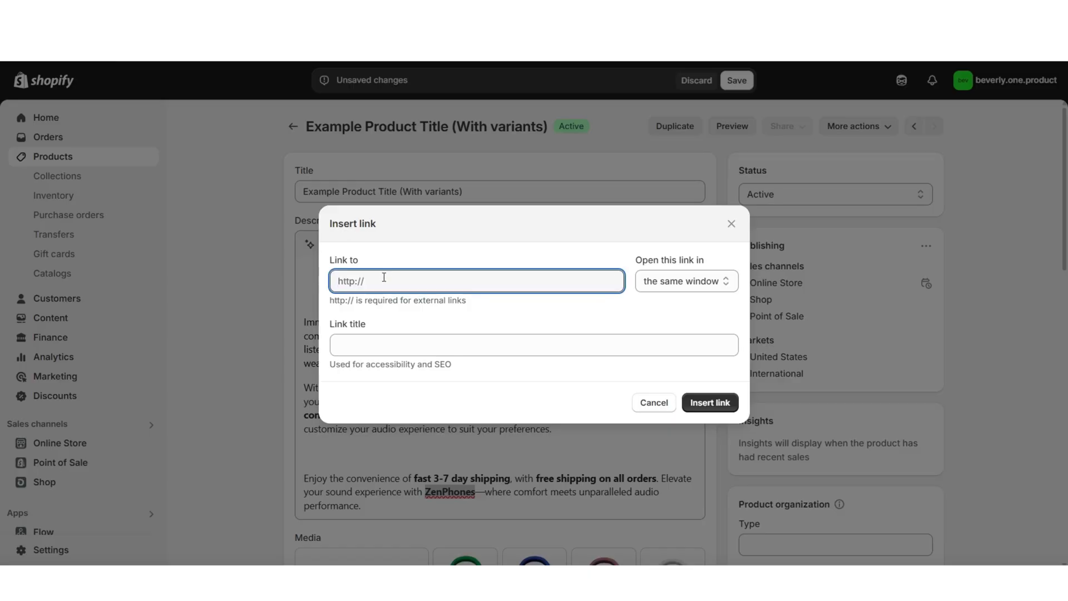
key(Escape)
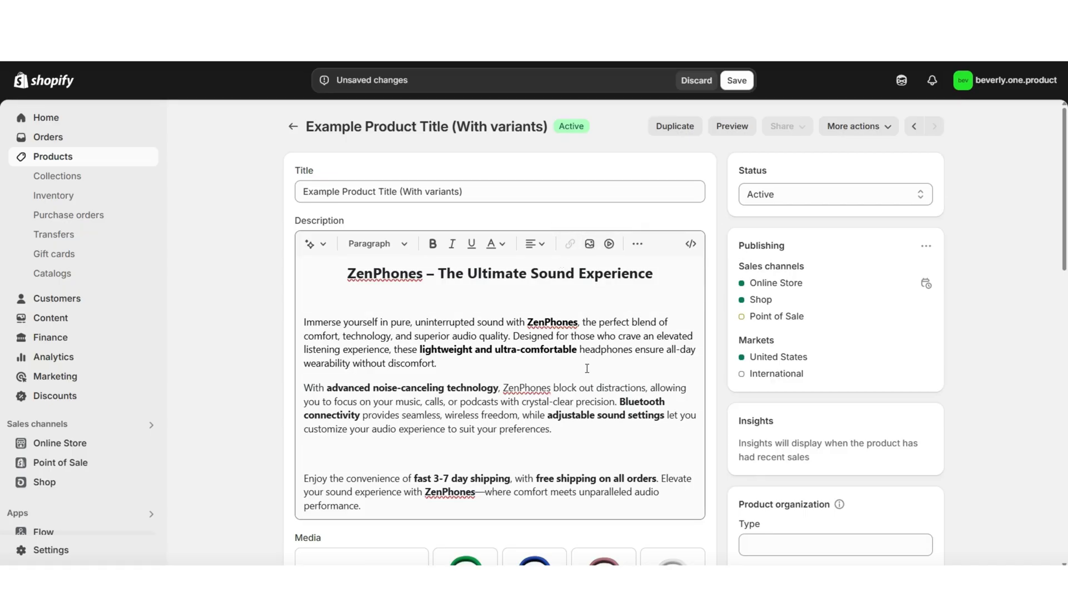
Step: Look at the additional formatting options of the description editor and save the product changes
click(639, 247)
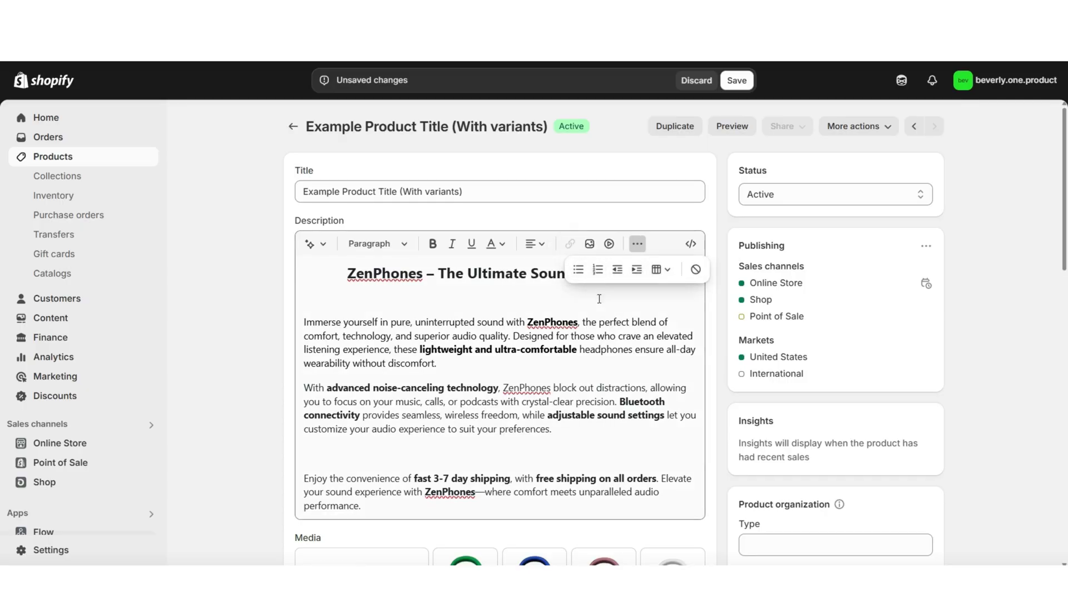
click(553, 362)
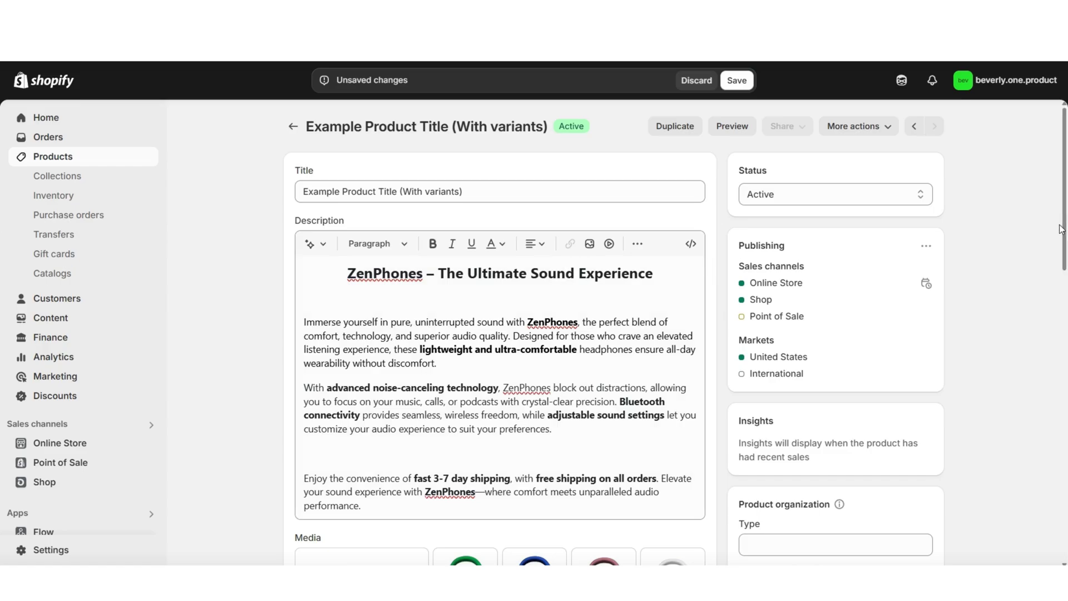
scroll(1060, 229, down, 2)
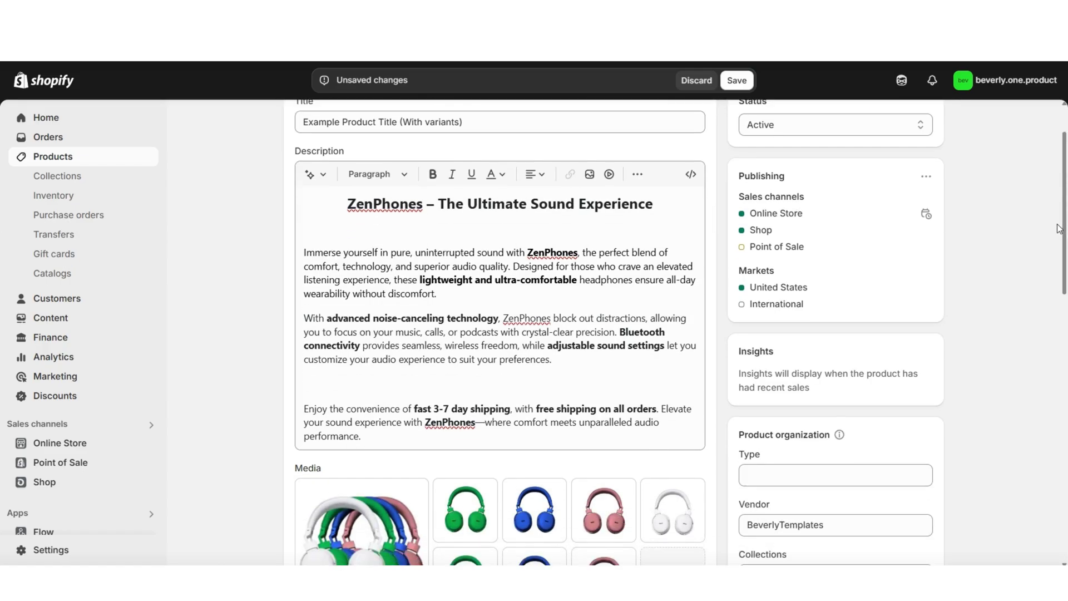
click(742, 81)
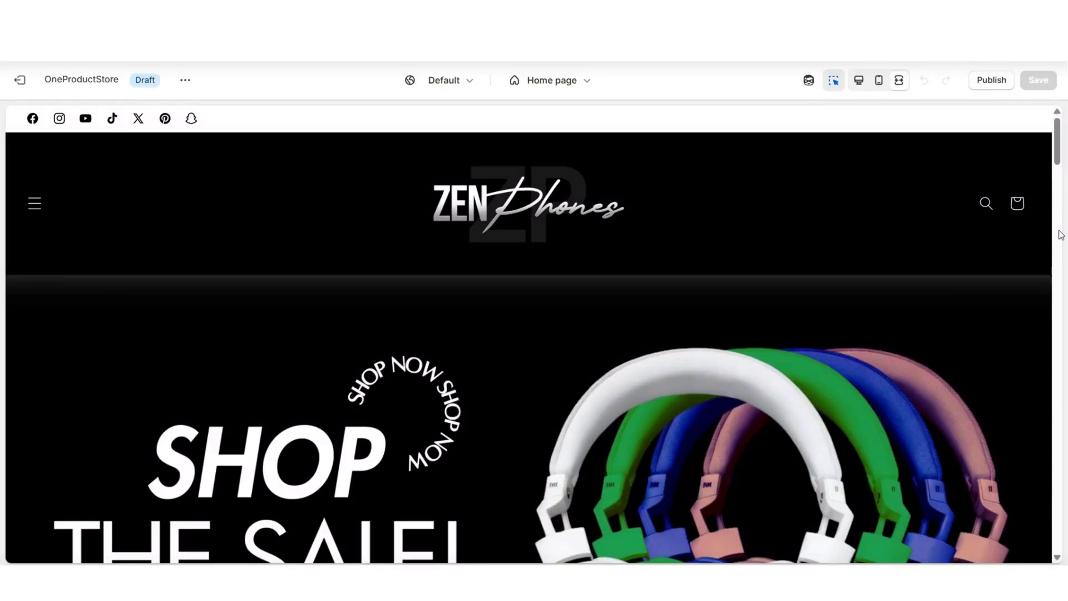
Step: Switch to the OneProductStore theme editor and open the full details of the featured product on the home page
scroll(1059, 231, down, 10)
scroll(1060, 234, down, 5)
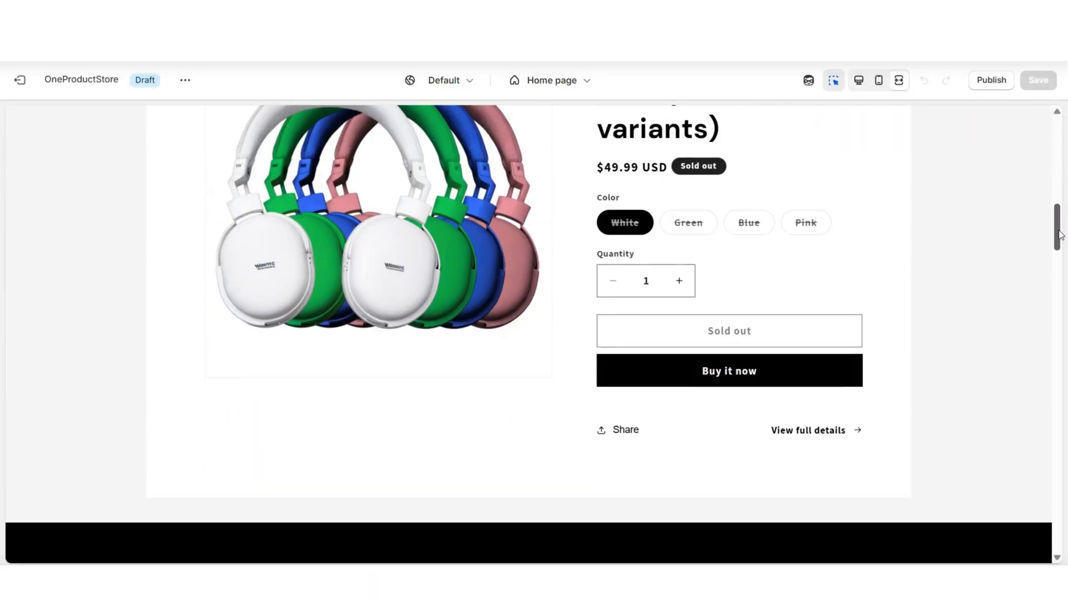
scroll(1008, 276, up, 1)
scroll(918, 356, down, 1)
click(837, 435)
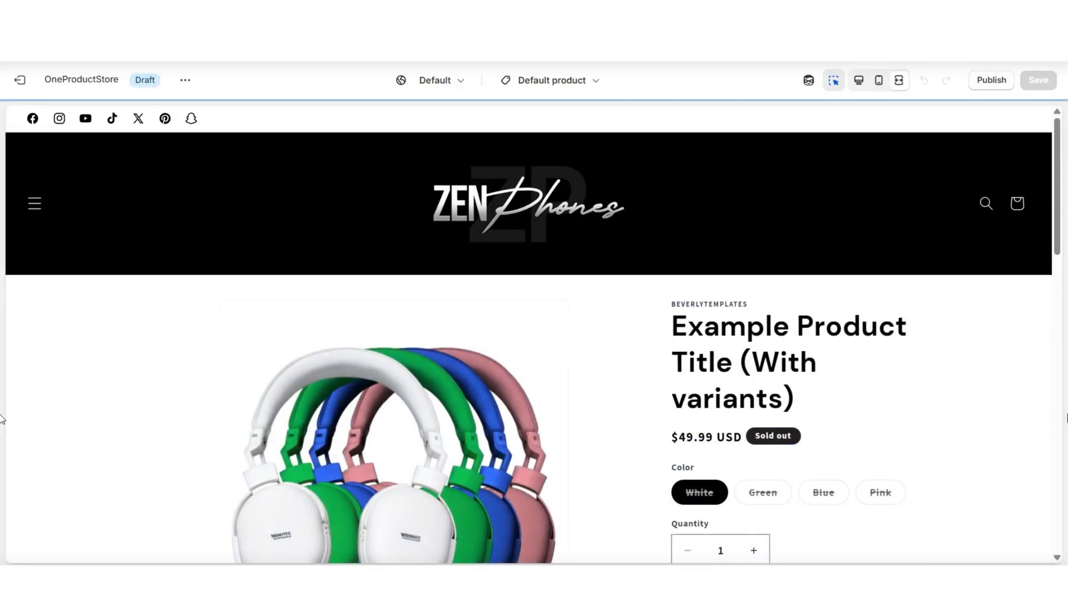
Step: Examine the product page preview, checking the new description beside the product images down to the footer
scroll(1060, 418, down, 5)
scroll(1060, 420, down, 8)
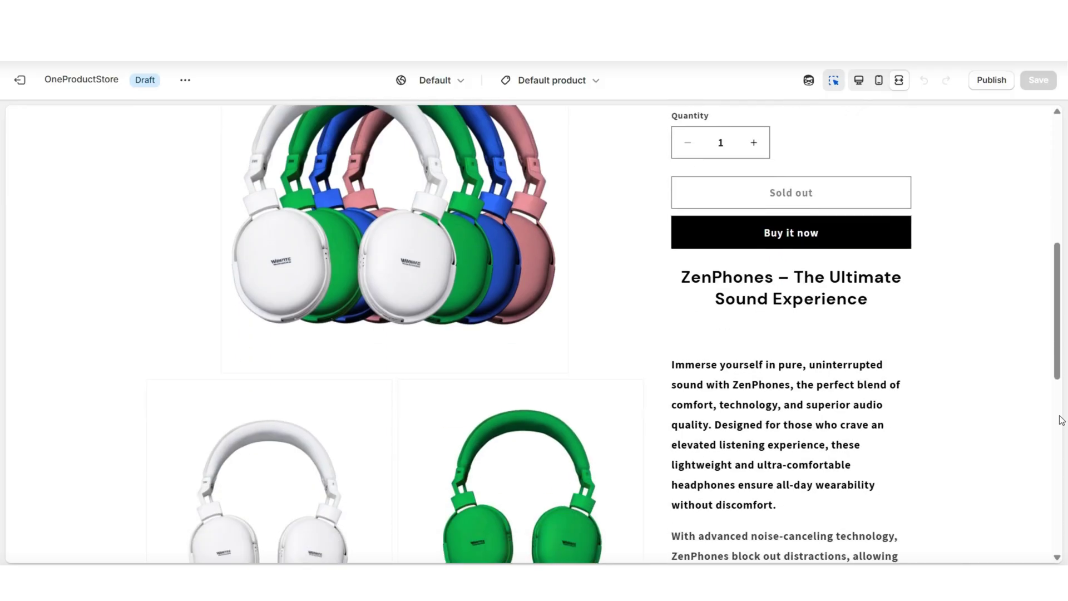
scroll(1060, 420, down, 2)
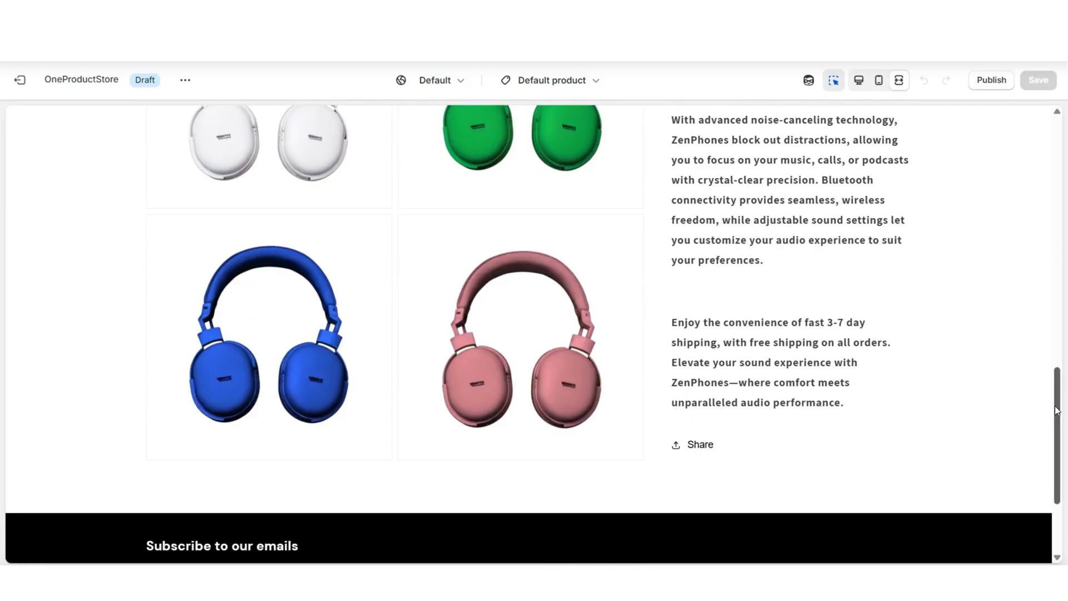
scroll(1057, 414, up, 5)
scroll(1055, 409, up, 2)
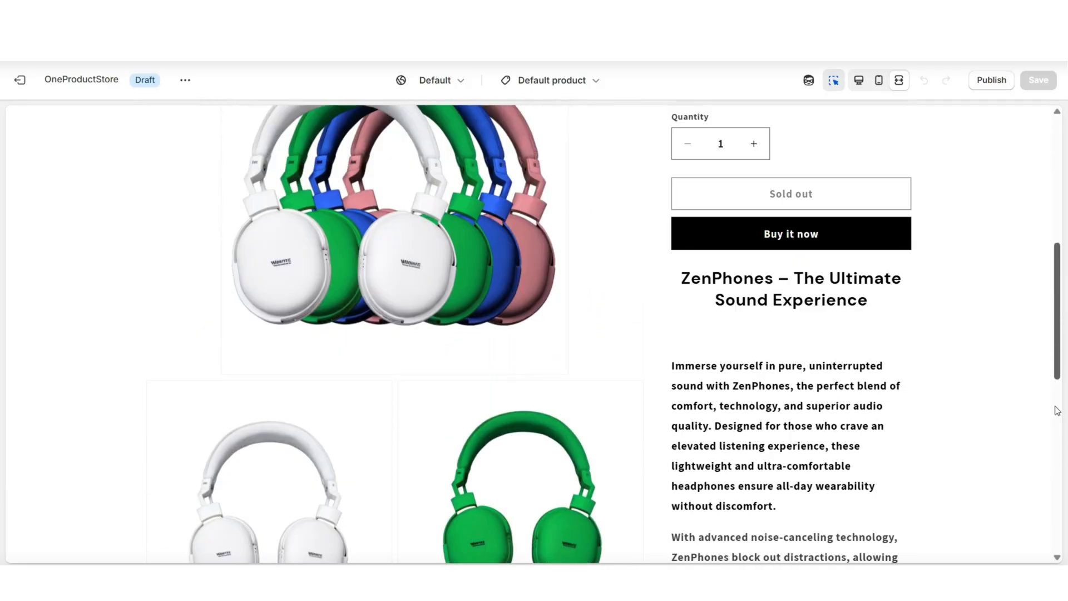
scroll(1057, 410, up, 5)
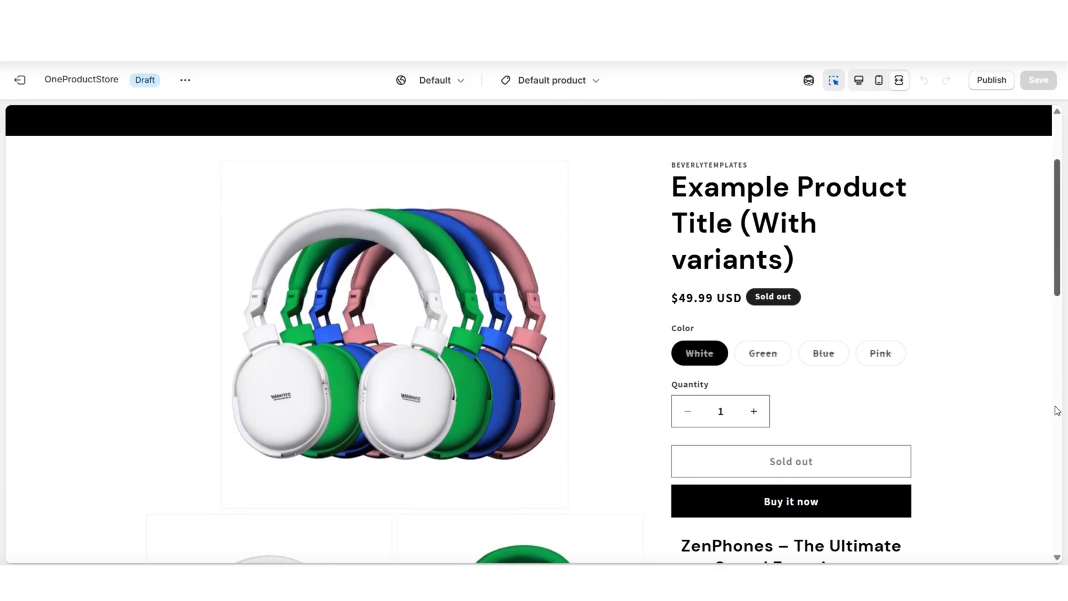
Step: Turn off sticky content on desktop for the Product information section and check how the product page scrolls
click(347, 316)
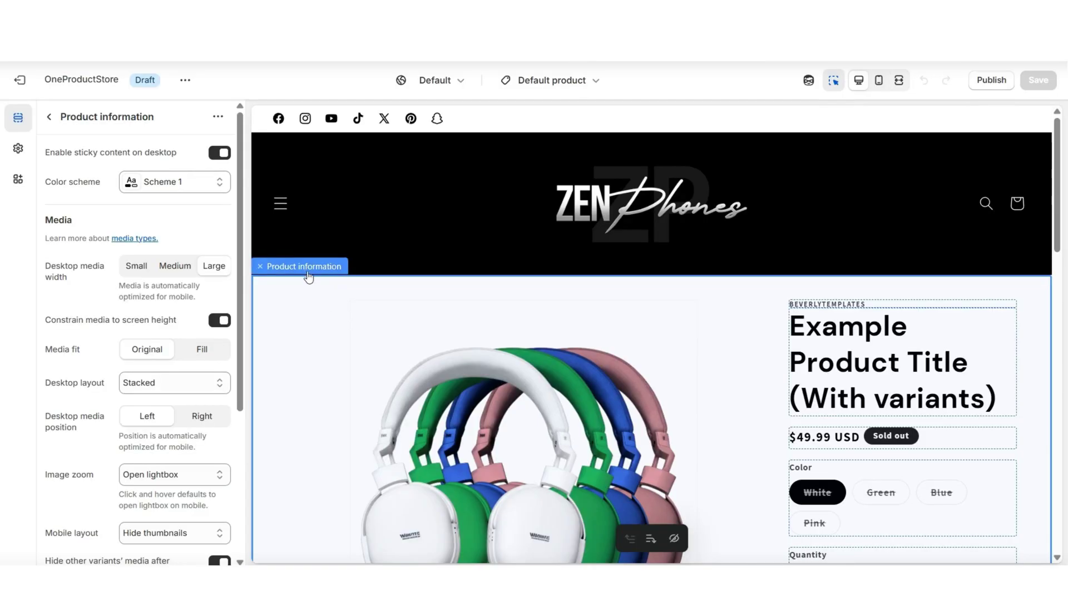
scroll(1028, 378, down, 2)
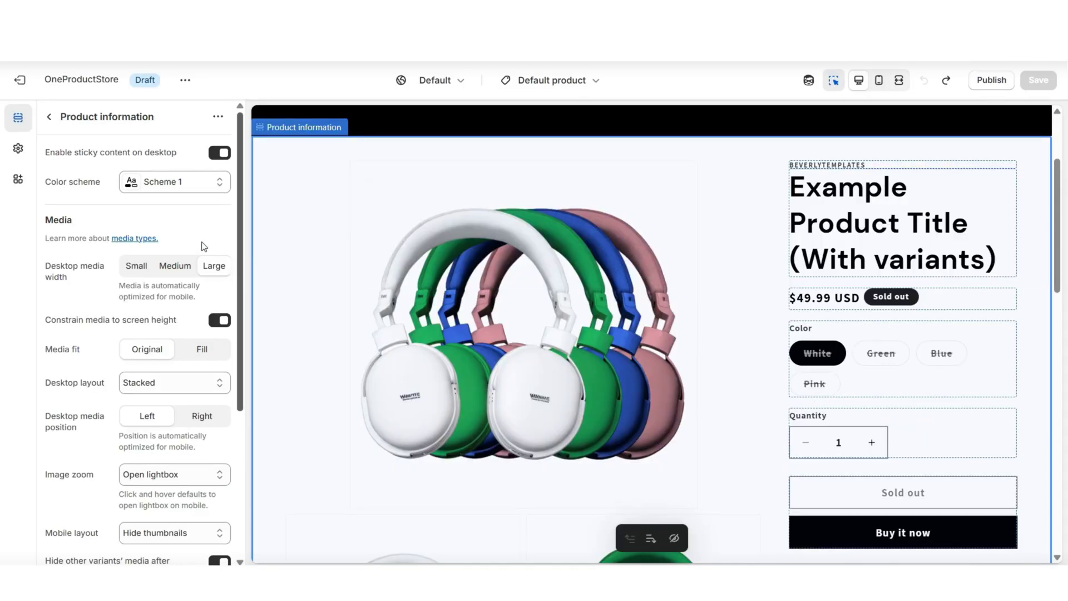
click(216, 156)
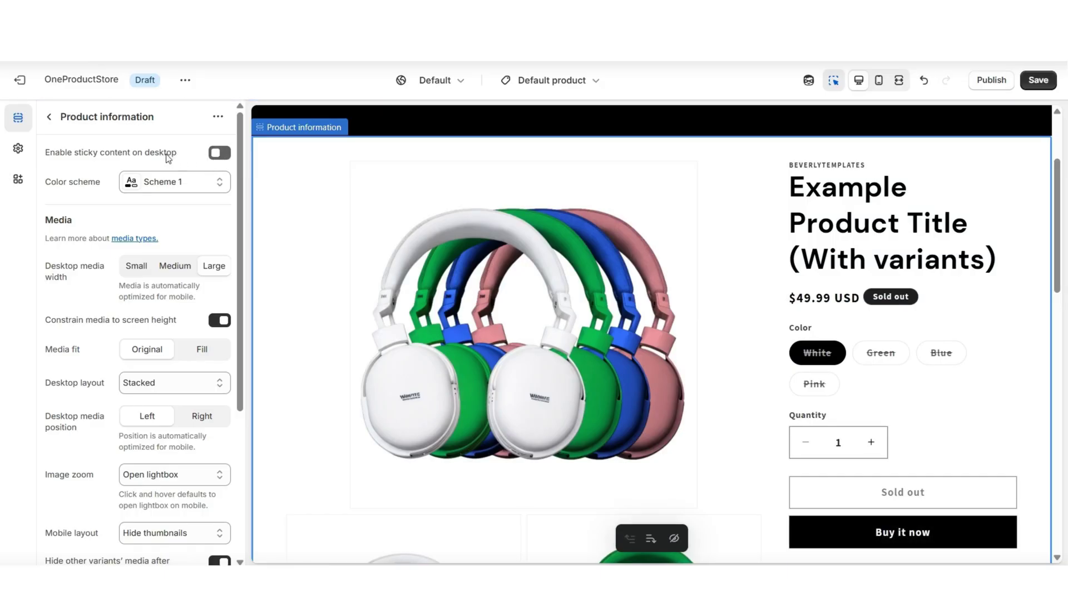
scroll(570, 264, down, 5)
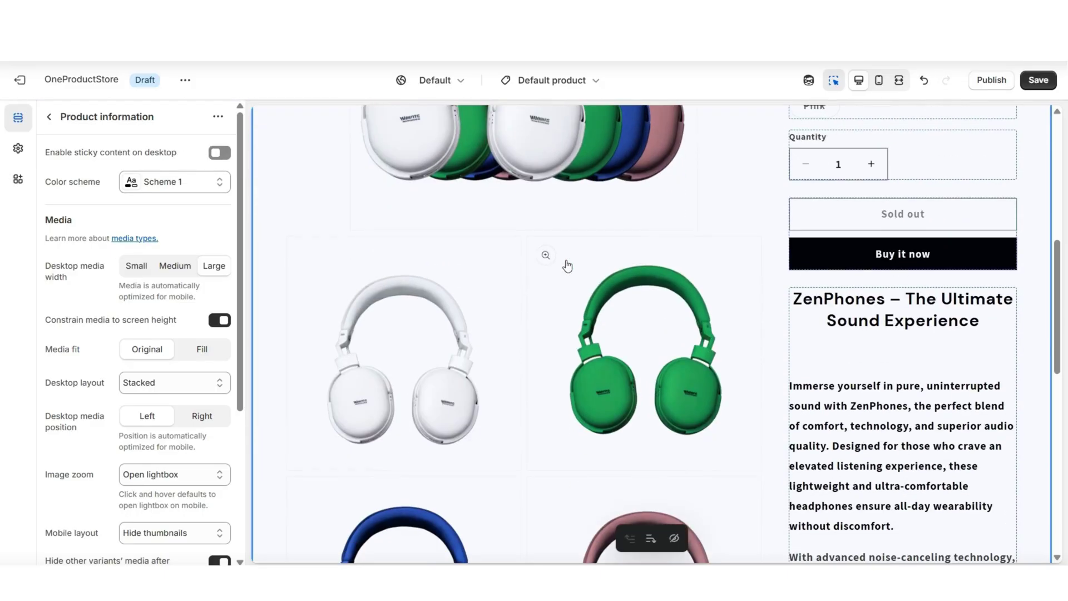
scroll(567, 266, down, 5)
scroll(660, 302, down, 3)
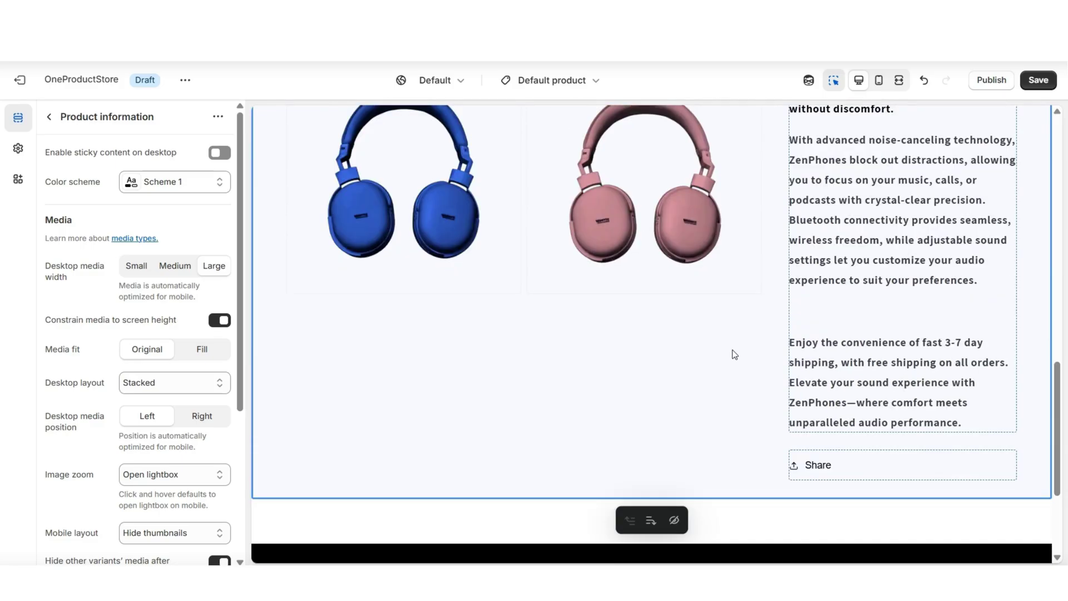
scroll(1029, 375, up, 6)
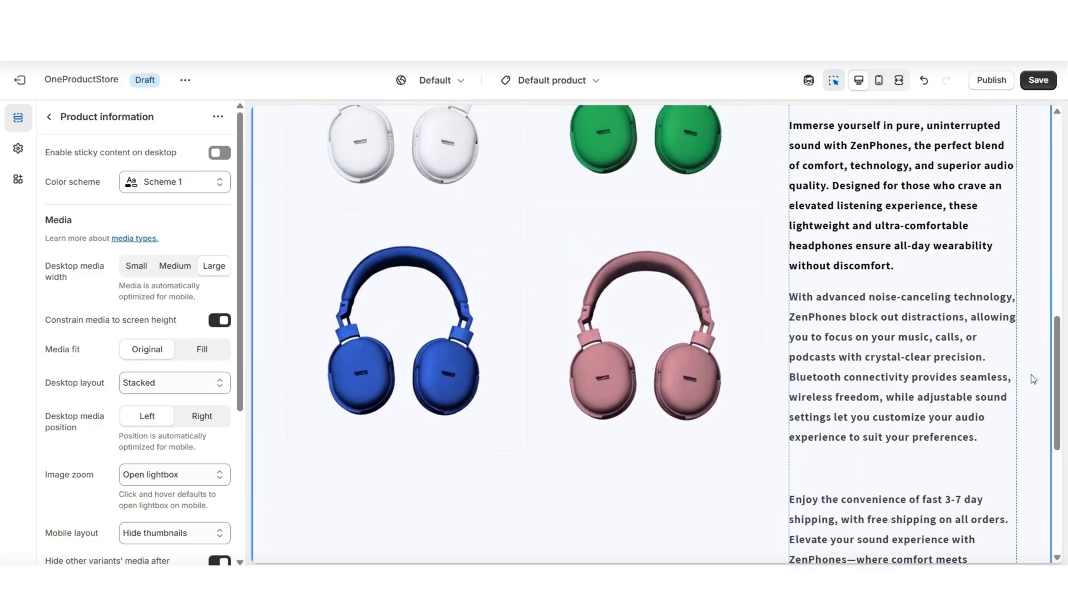
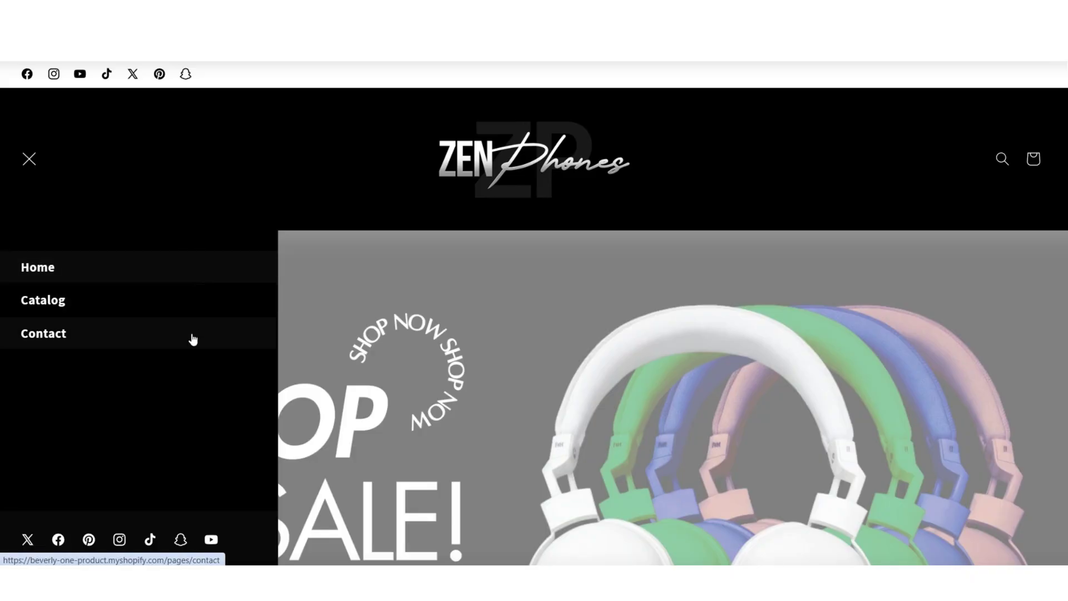
Step: Close the navigation menu on the storefront's home page
key(Escape)
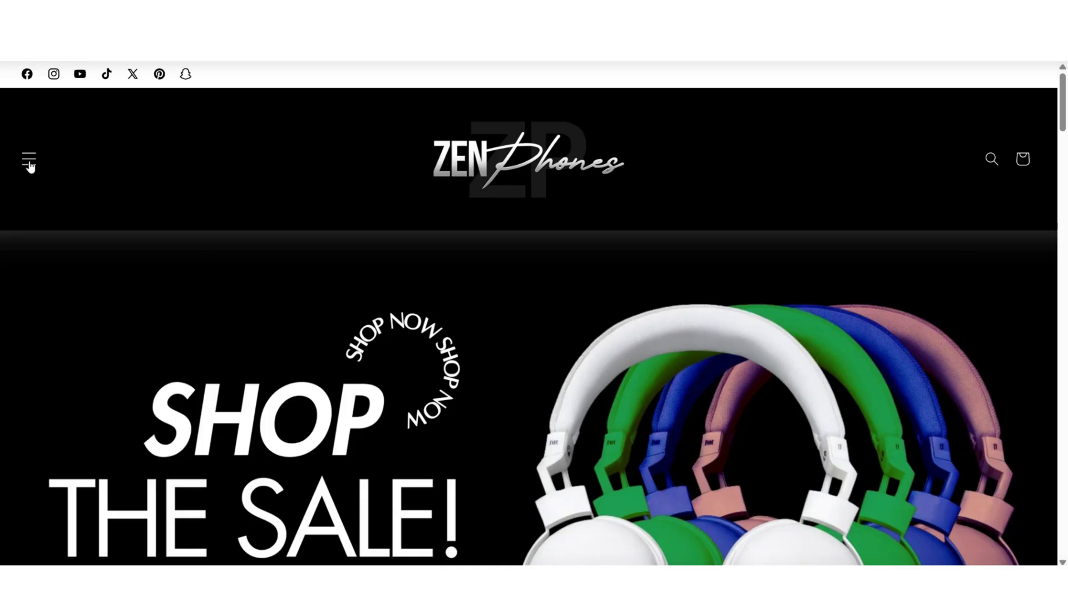
Step: Look over the storefront's home page from the sale banner down past the email subscription section
click(1062, 397)
scroll(1063, 305, down, 10)
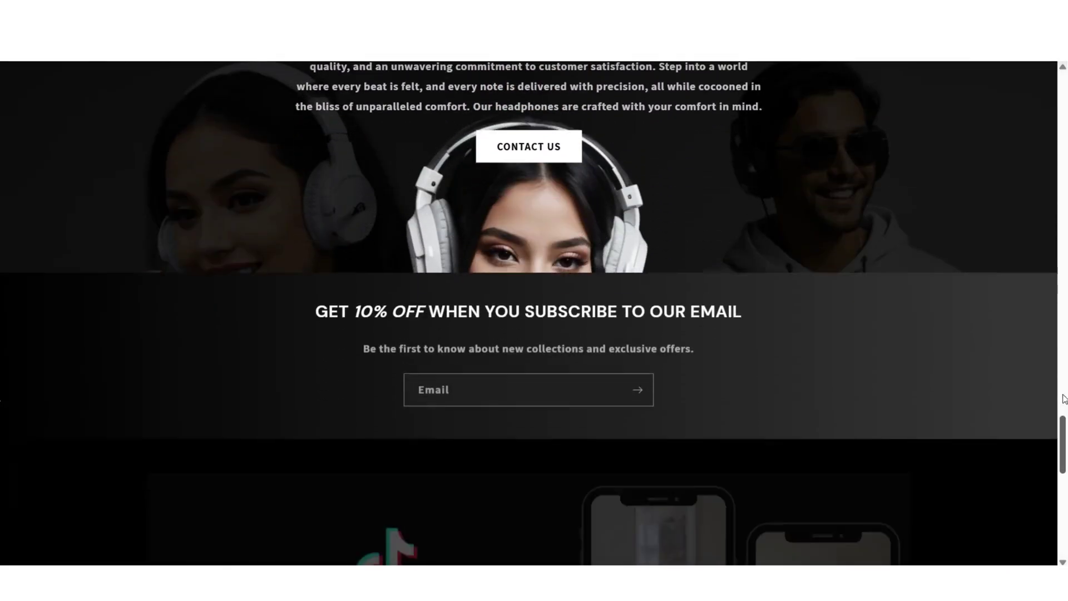
scroll(1062, 305, down, 2)
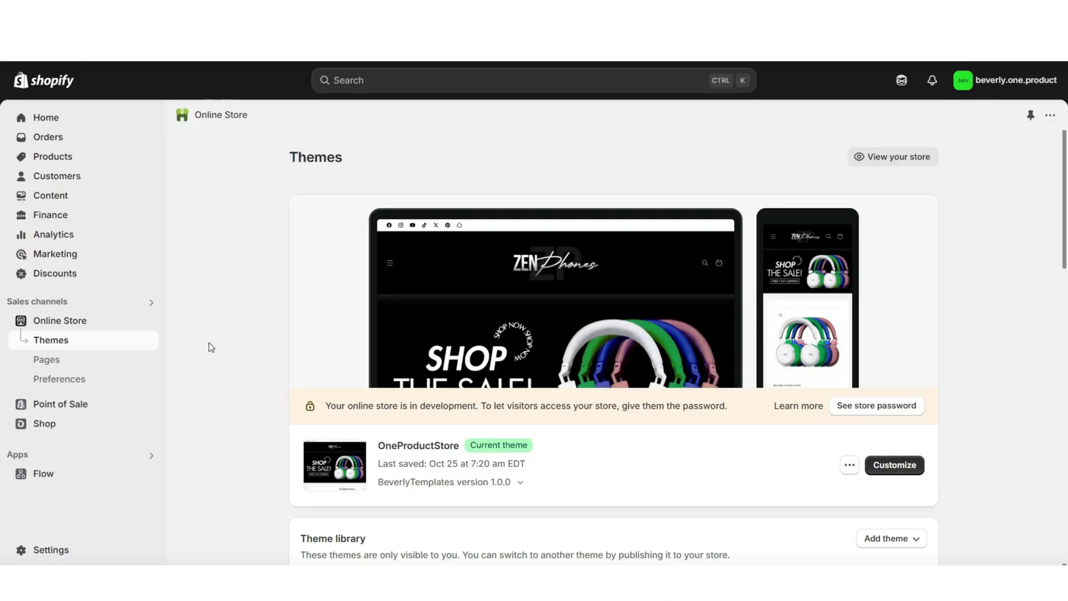
Step: In the store admin's content menus, create a new menu named New Main Menu
click(73, 201)
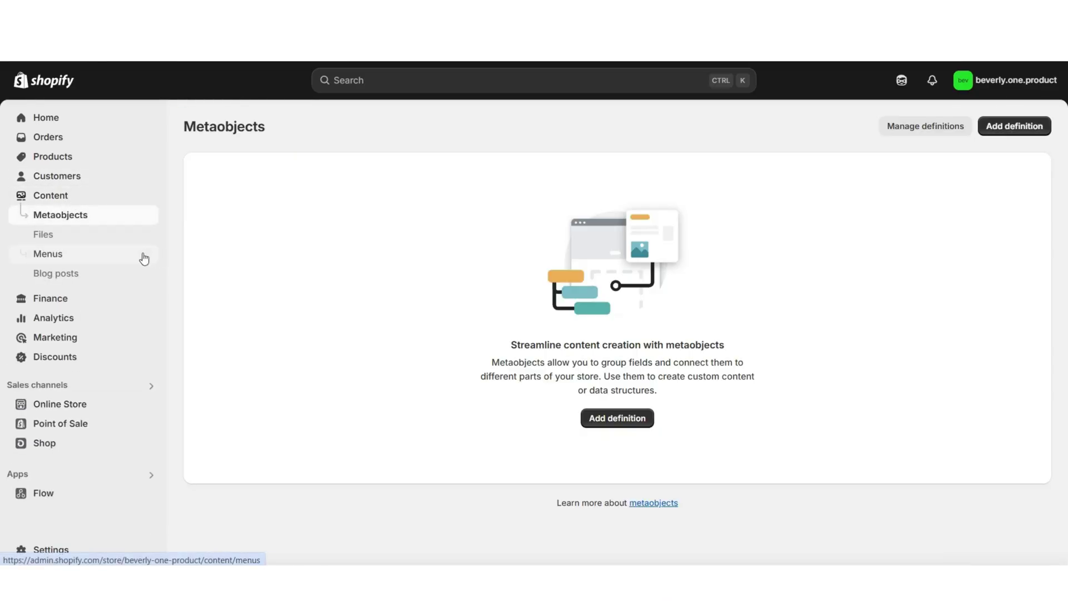
click(43, 259)
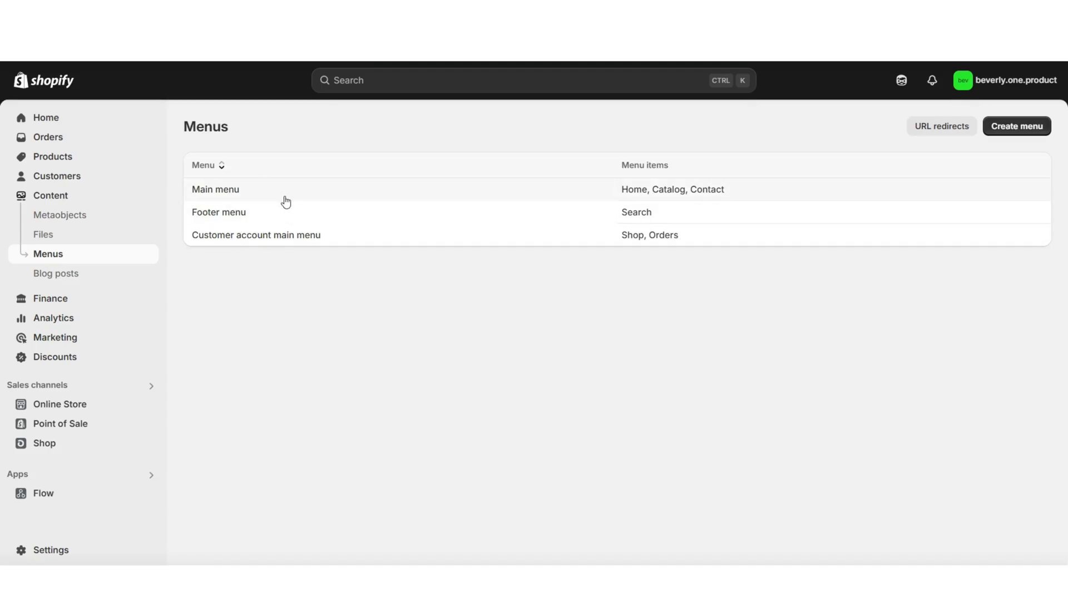
click(1009, 128)
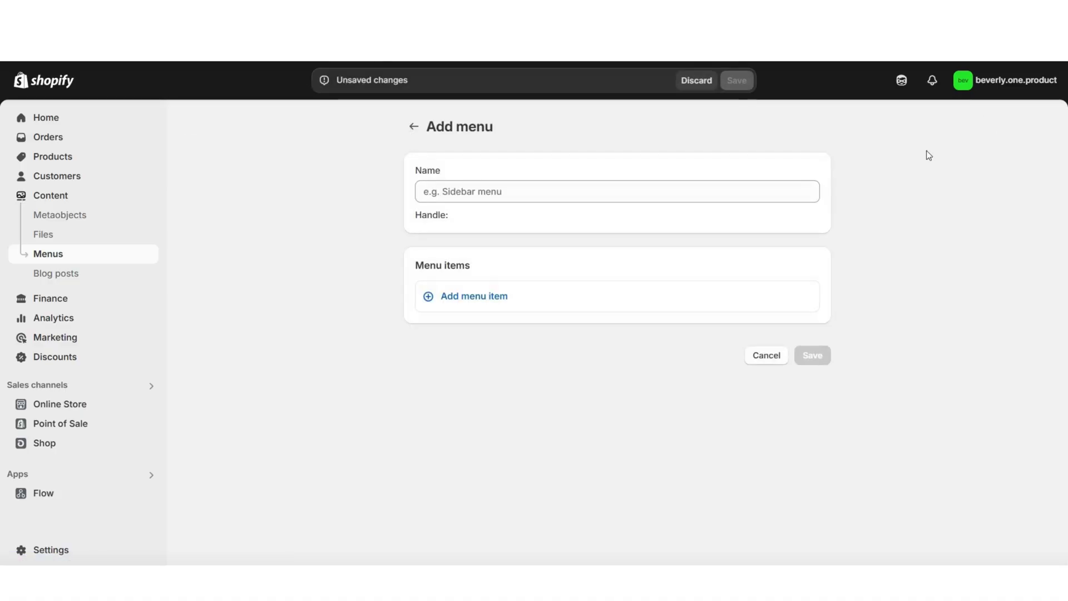
click(426, 172)
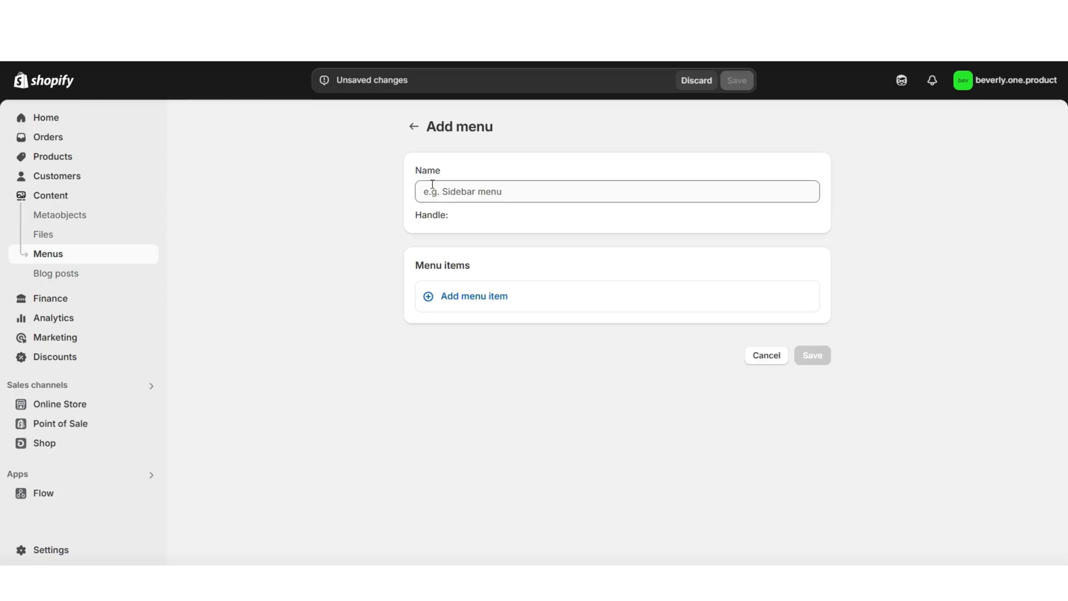
click(429, 191)
text(New Main Menu)
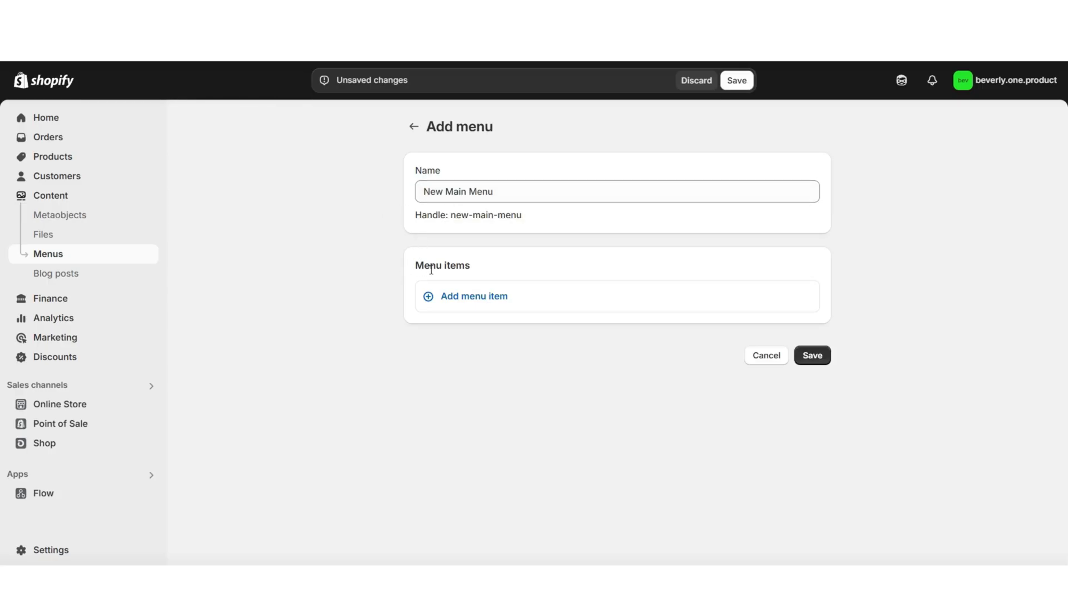
Step: Add a first menu item linked to the Home page and shorten its label to Home
click(472, 300)
click(640, 316)
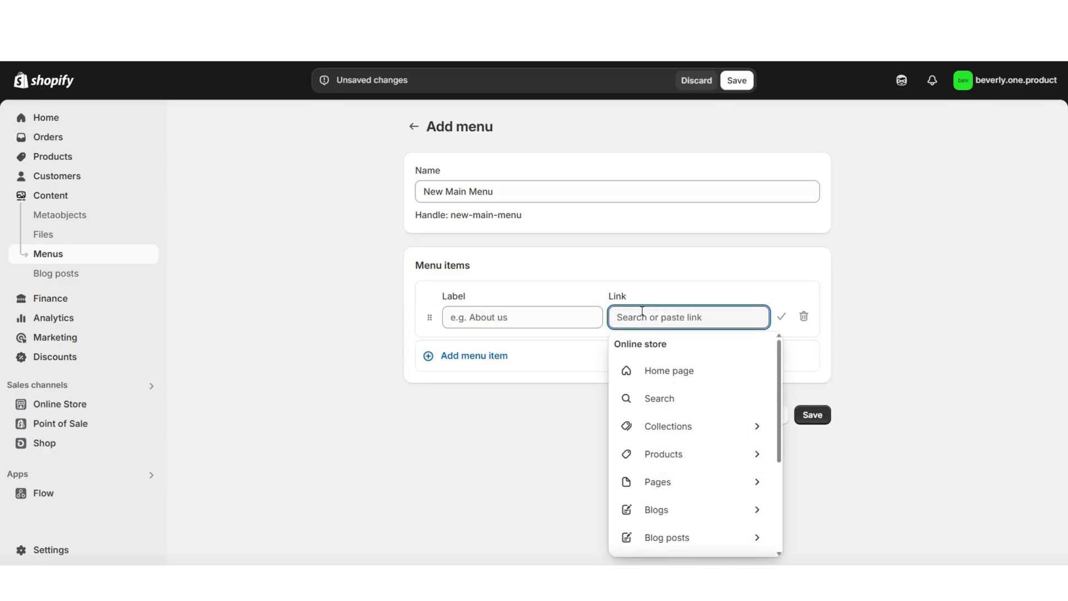
drag(782, 359, 658, 353)
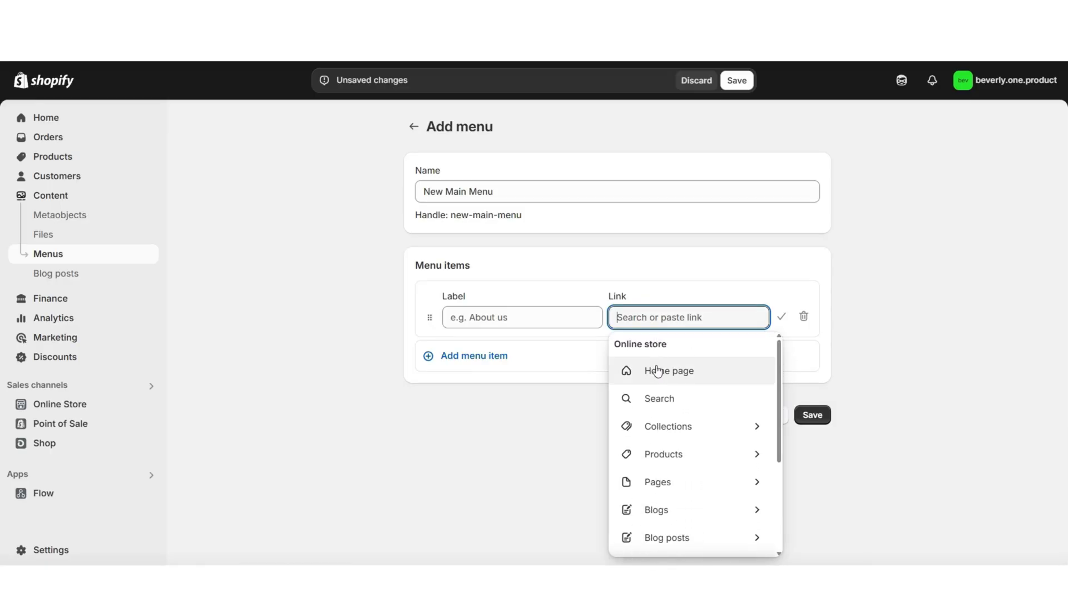
click(656, 369)
click(500, 316)
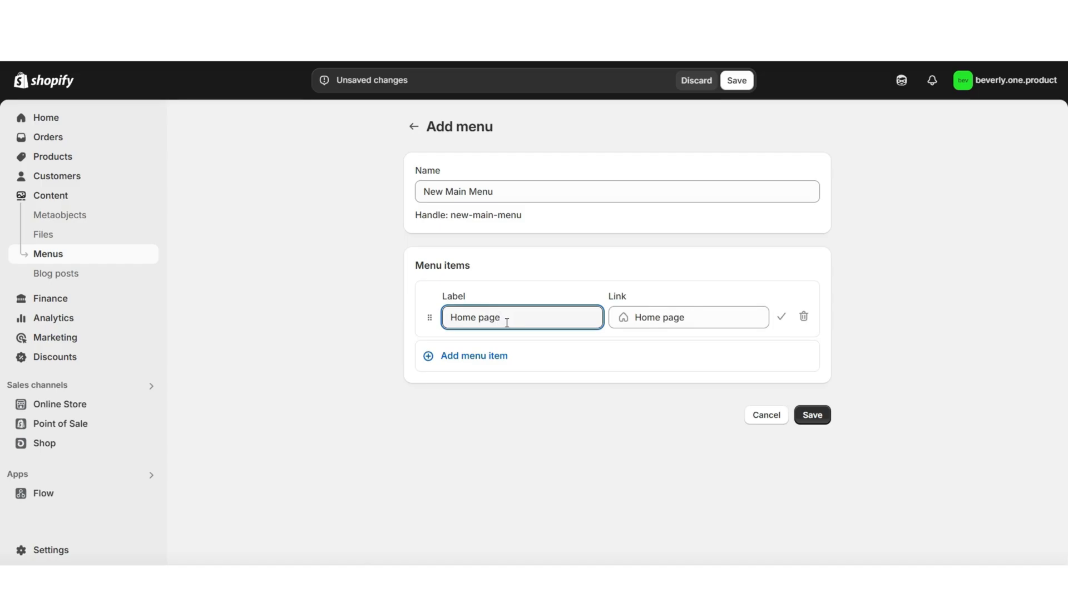
key(BackSpace)
key(BackSpace)
key(BackSpace)
key(BackSpace)
key(BackSpace)
click(780, 321)
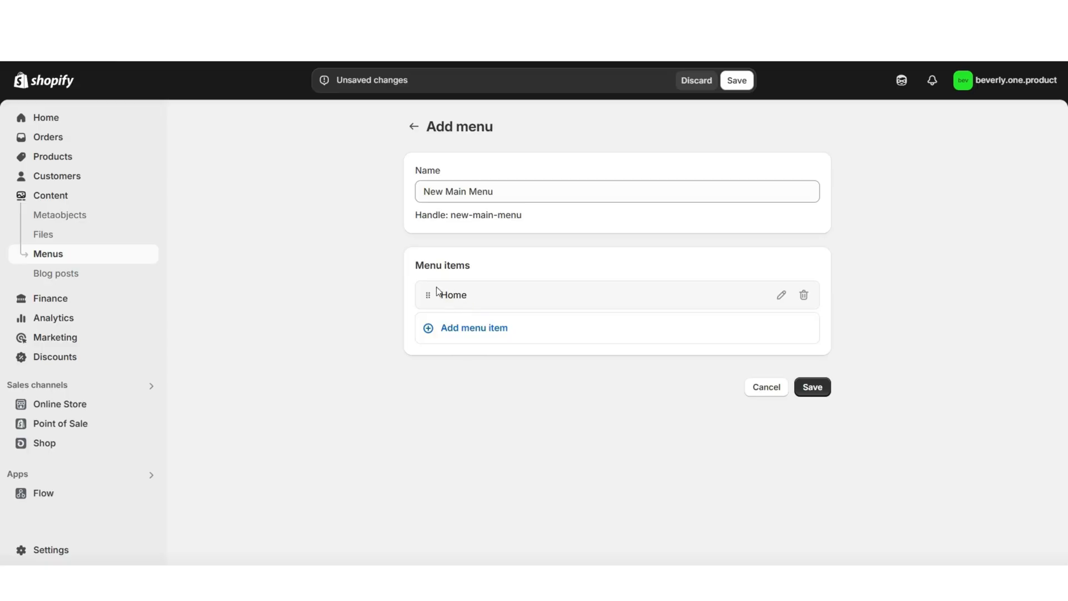
Step: Add a menu item labelled ZenPhones that links to the example product
click(472, 328)
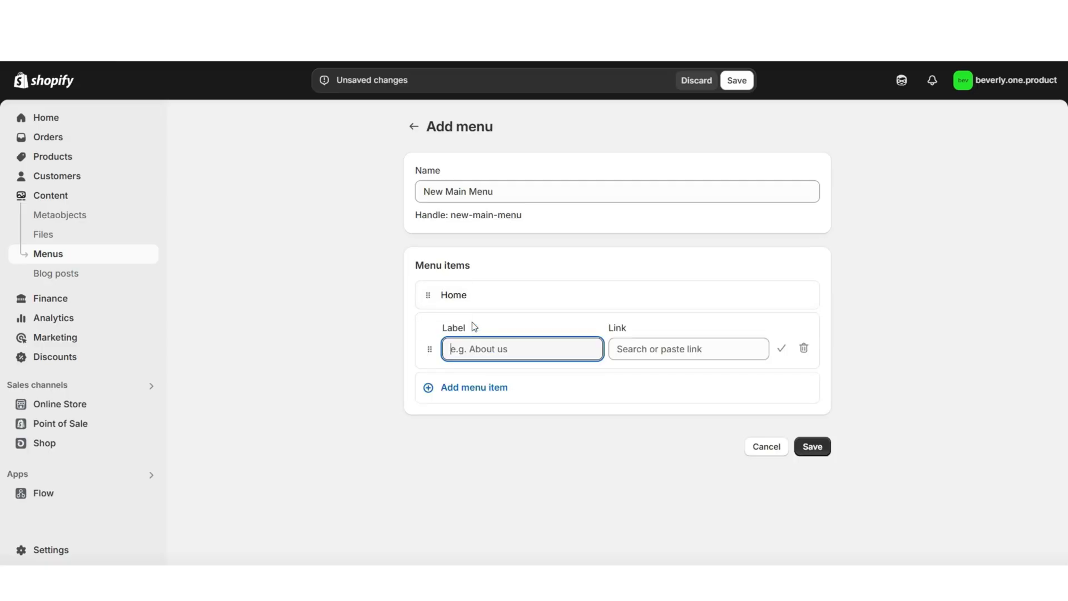
click(695, 349)
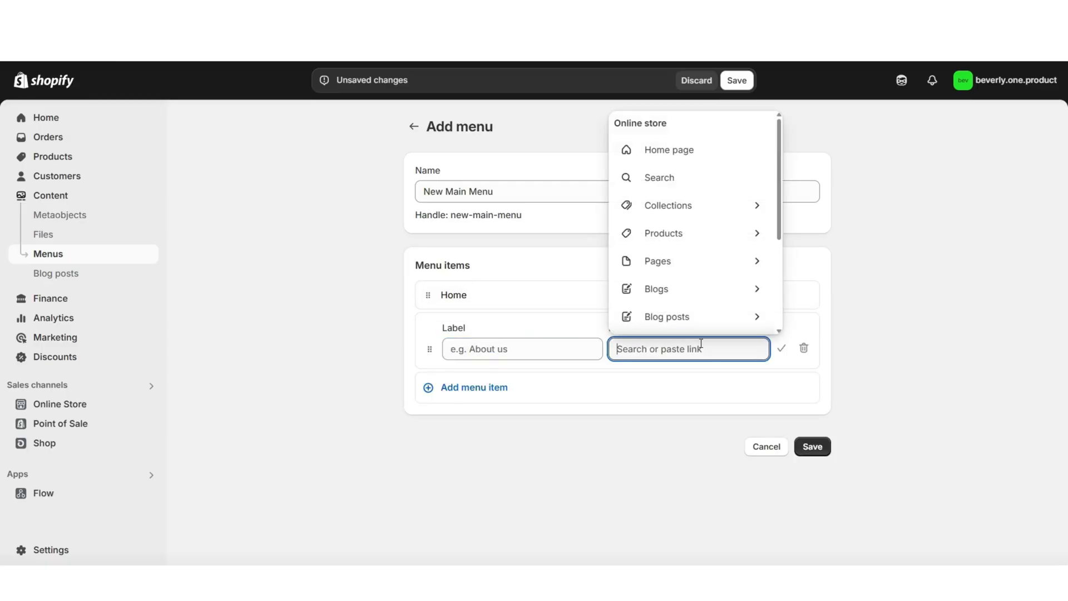
click(750, 234)
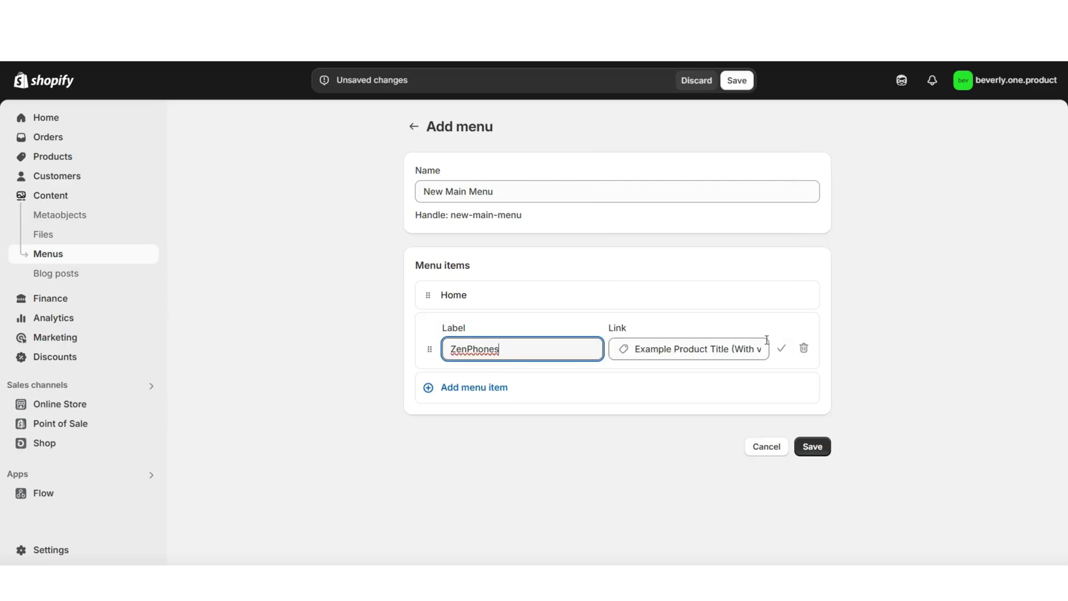
click(782, 348)
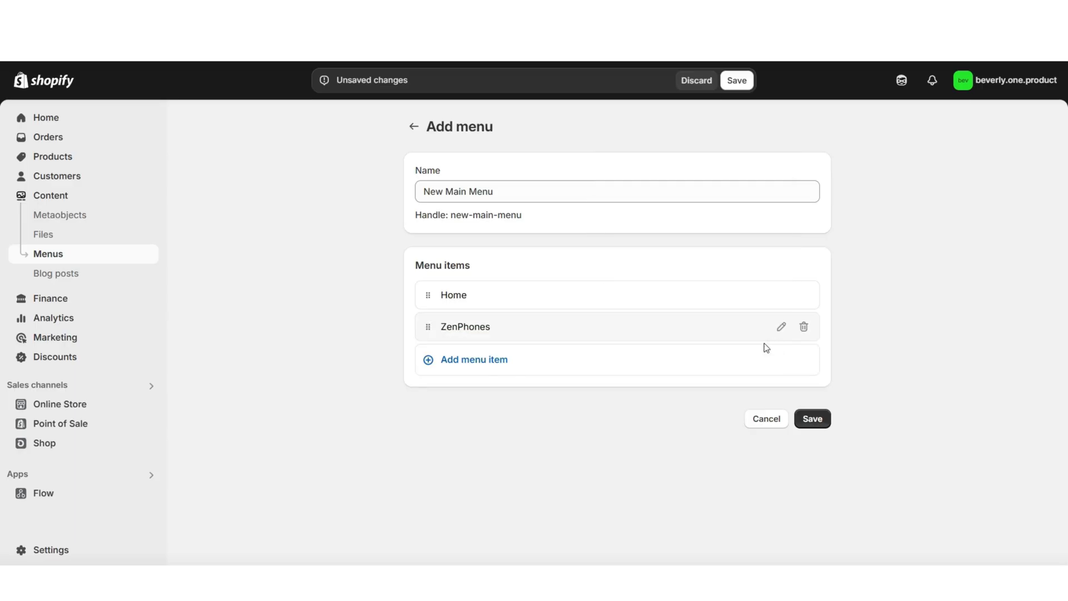
Step: Add a third menu item labelled About Us
click(500, 359)
key(Tab)
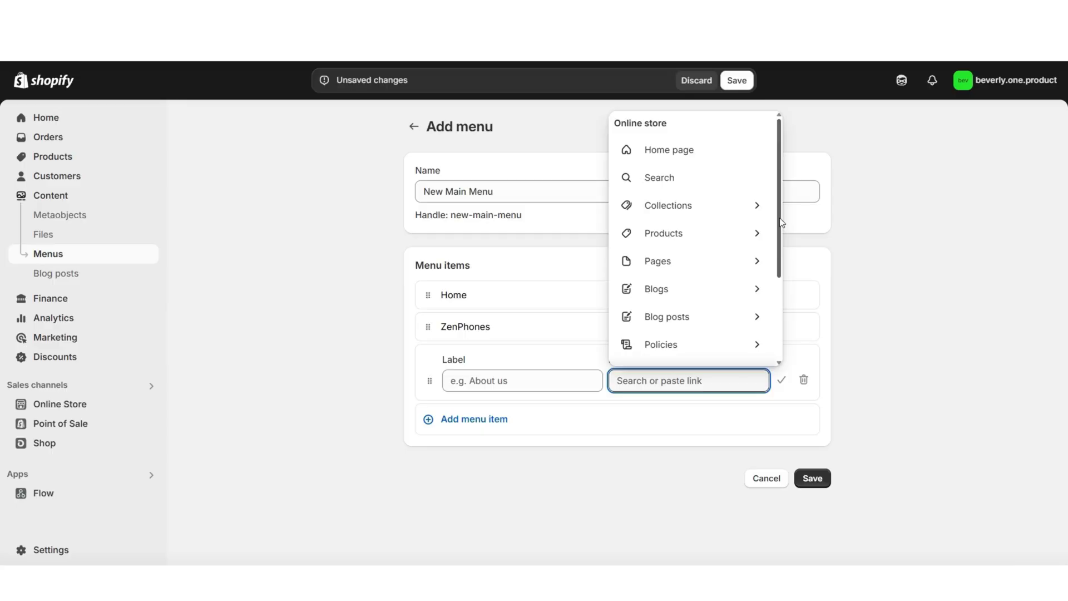
drag(780, 223, 781, 243)
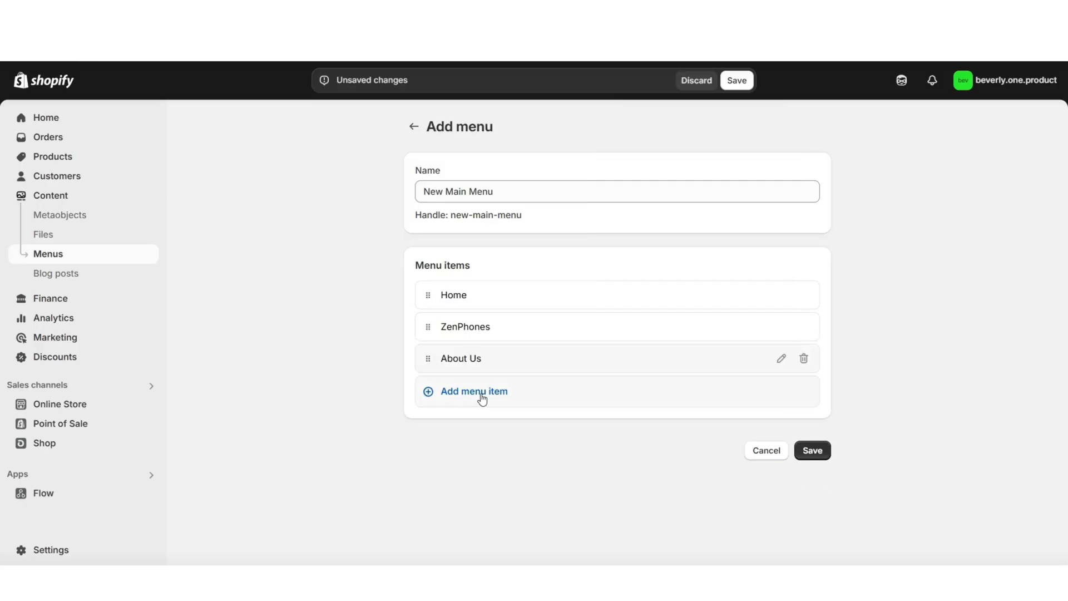
Step: Add the menu items FAQs and Contact Us, linking Contact Us to the Contact page
click(482, 397)
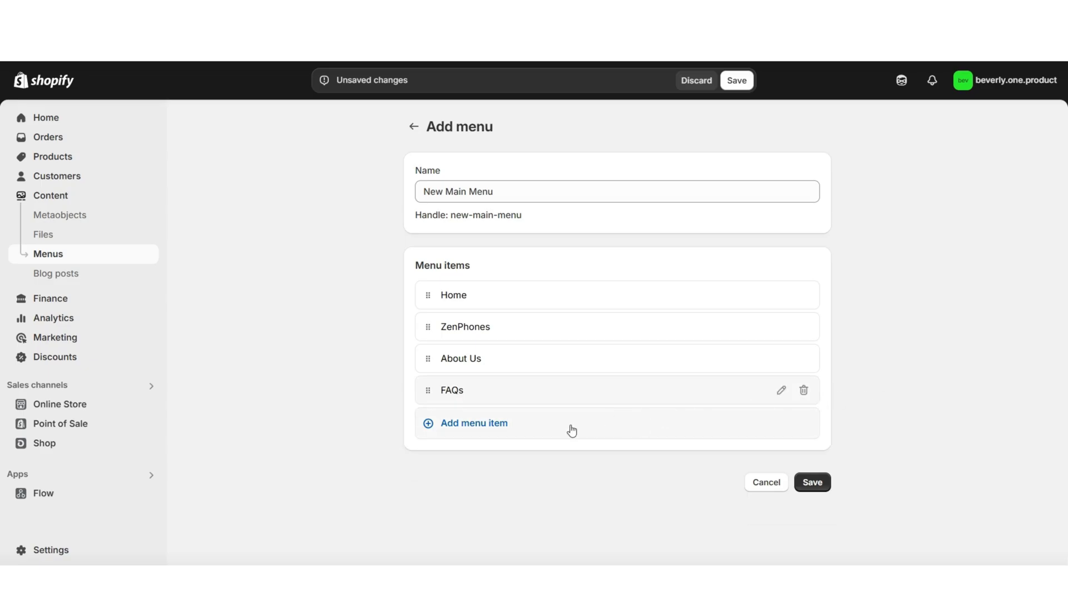
click(516, 427)
click(652, 442)
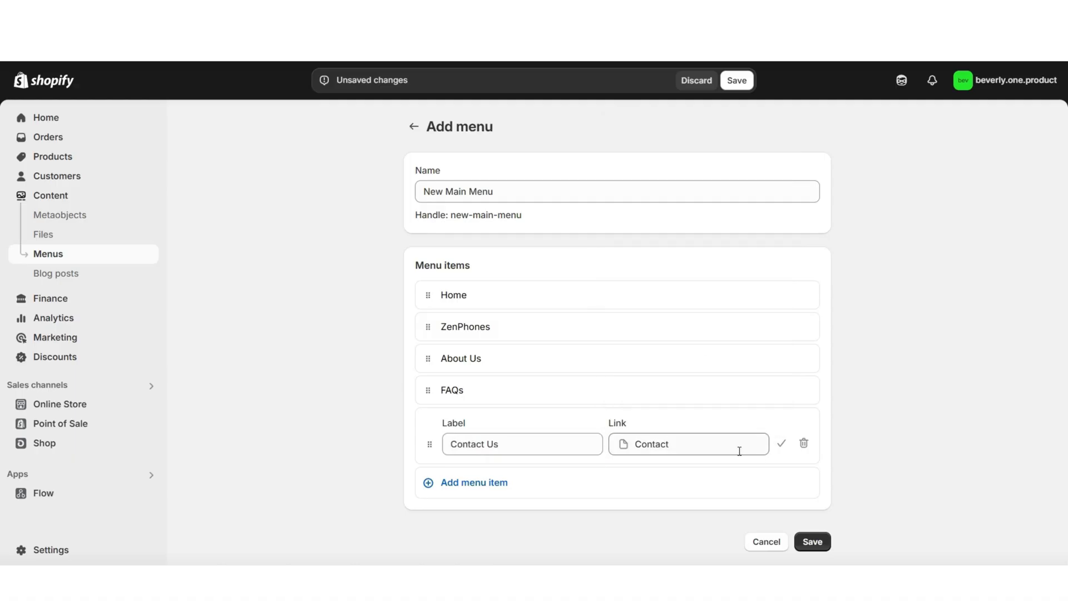
click(781, 445)
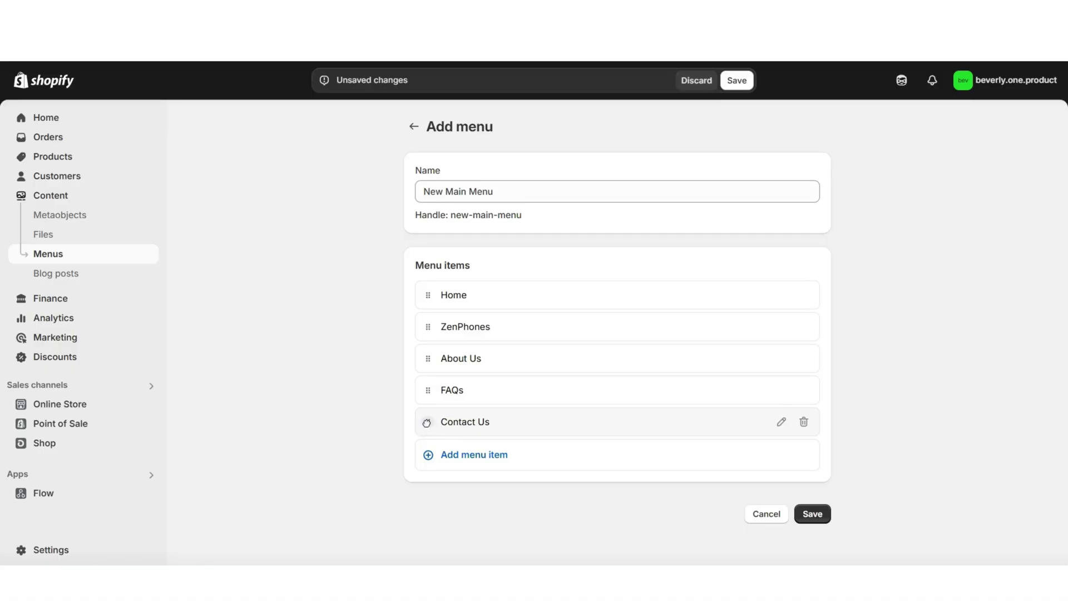
Step: Try nesting the Contact Us item under FAQs, collapsing and expanding the submenu
drag(428, 427, 420, 356)
drag(366, 396, 406, 401)
drag(427, 422, 471, 408)
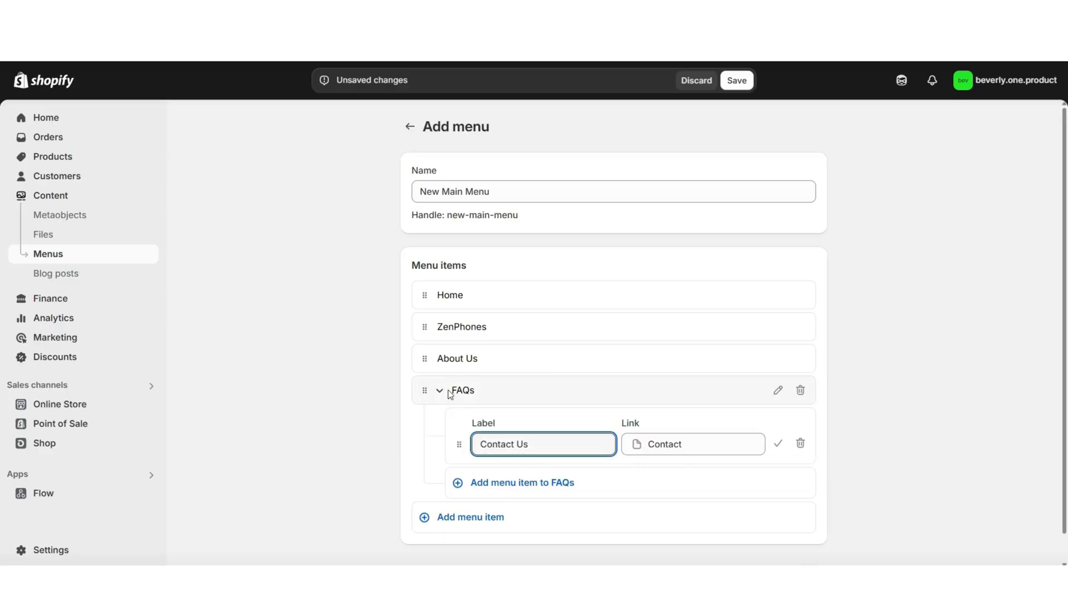
click(457, 396)
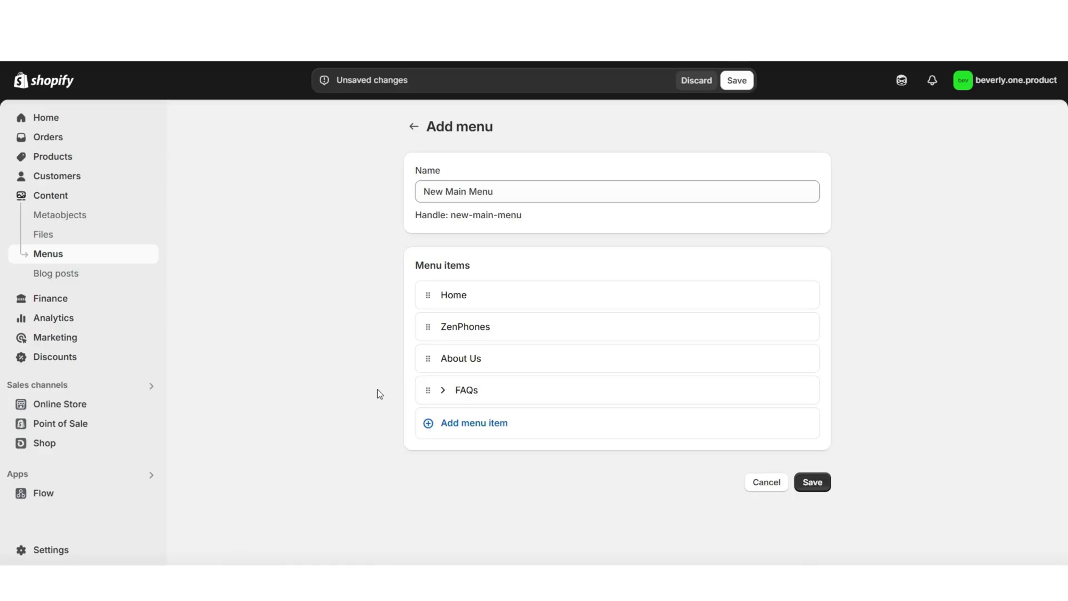
click(444, 394)
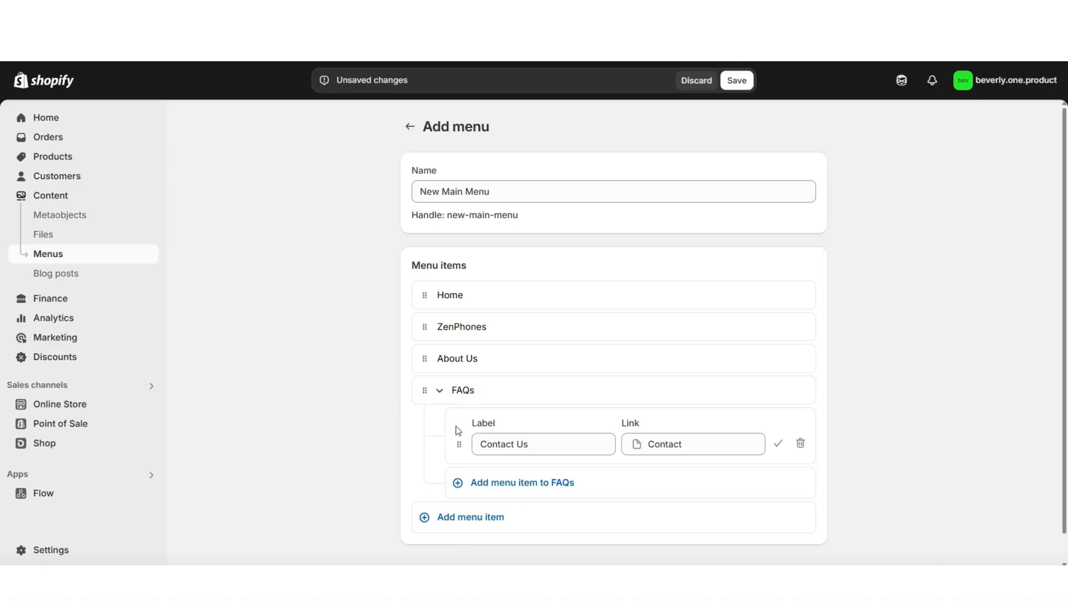
click(853, 257)
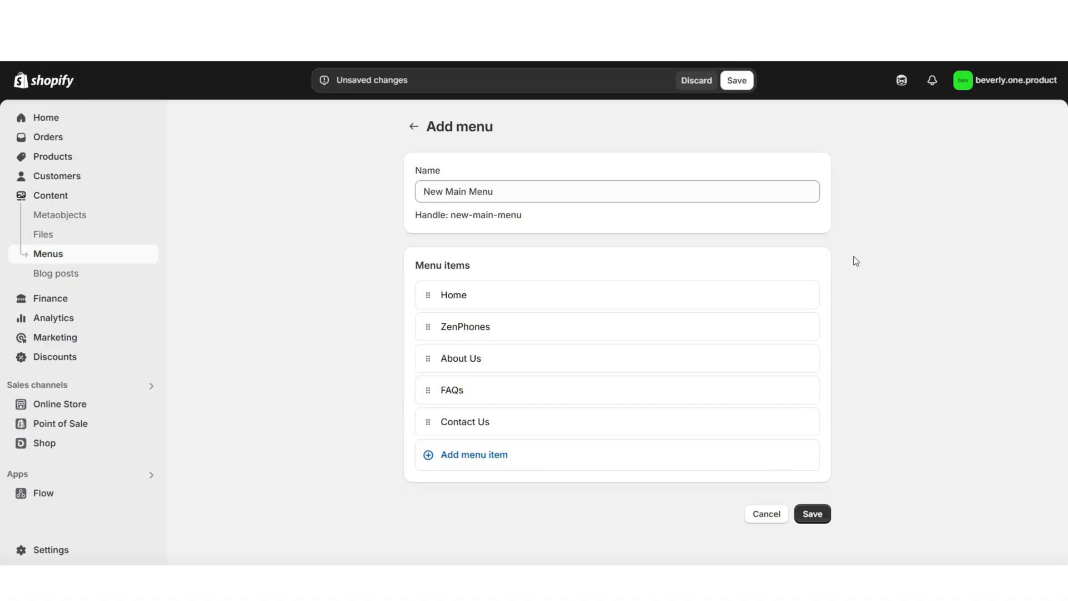
Step: Save the new menu and go to the OneProductStore theme editor
click(734, 83)
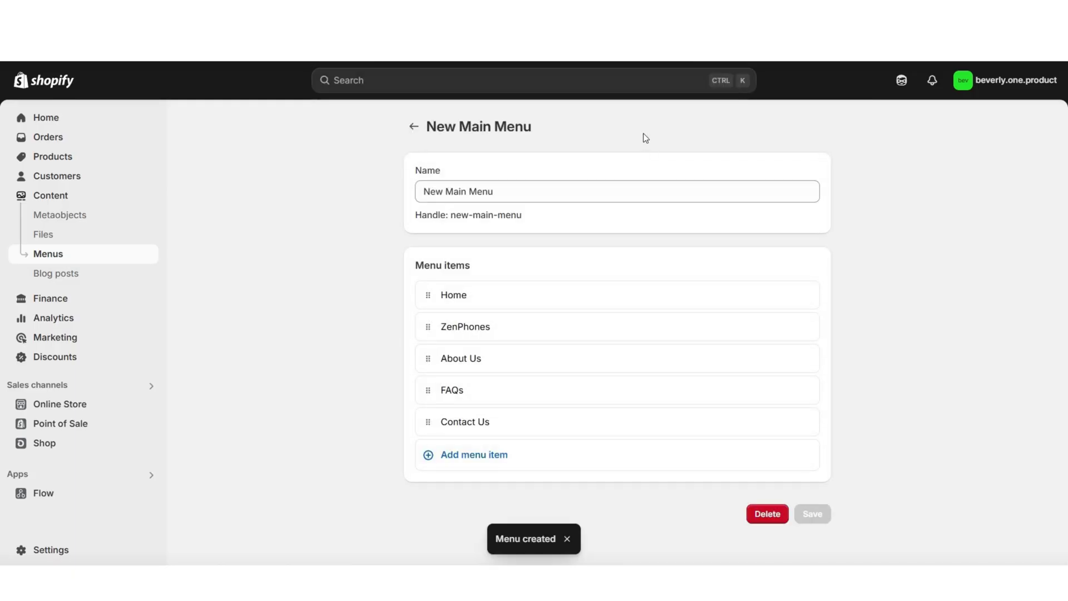
click(64, 404)
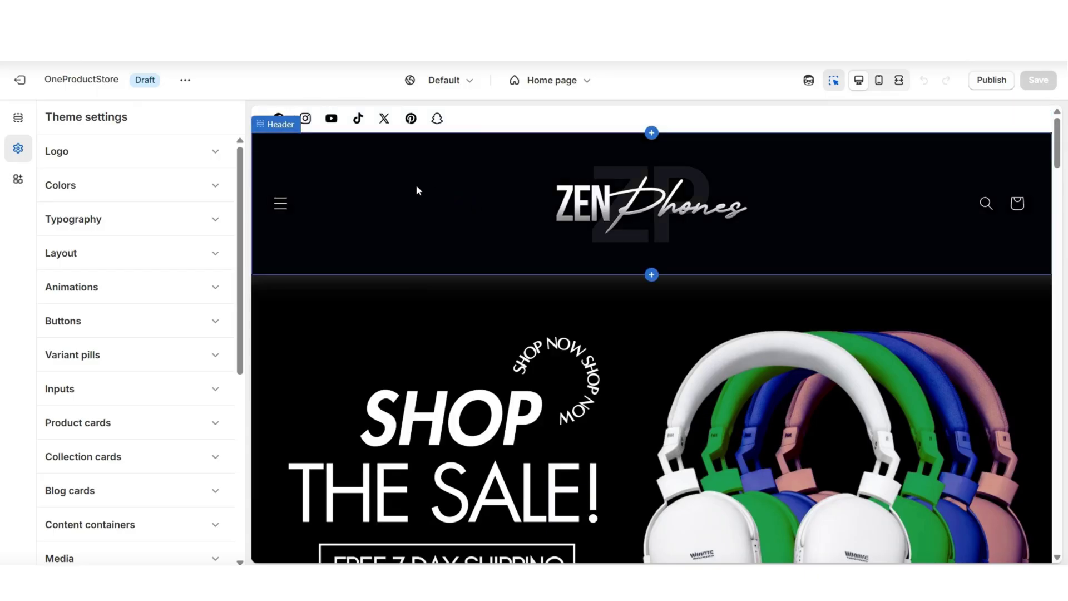
Step: Set the header's menu to New Main Menu, check its links in the drawer preview, and save the theme
click(367, 206)
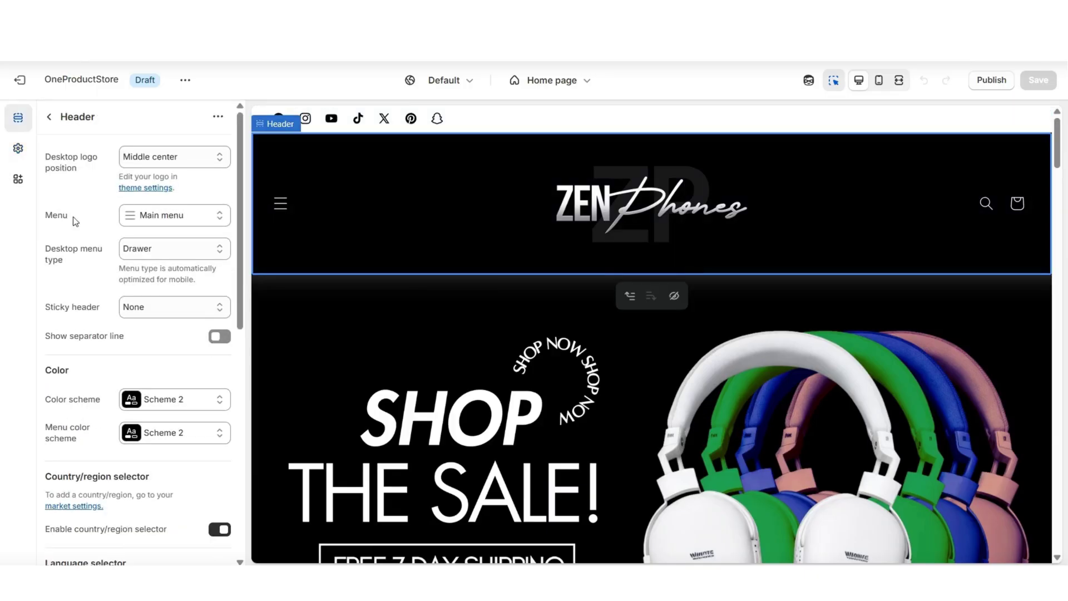
click(133, 219)
click(158, 245)
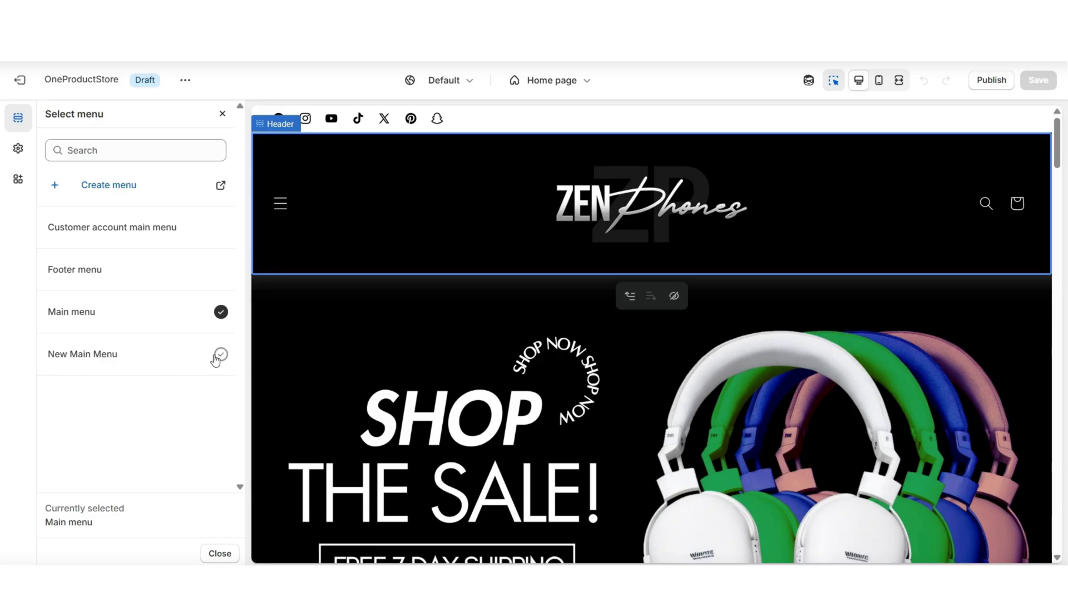
click(220, 354)
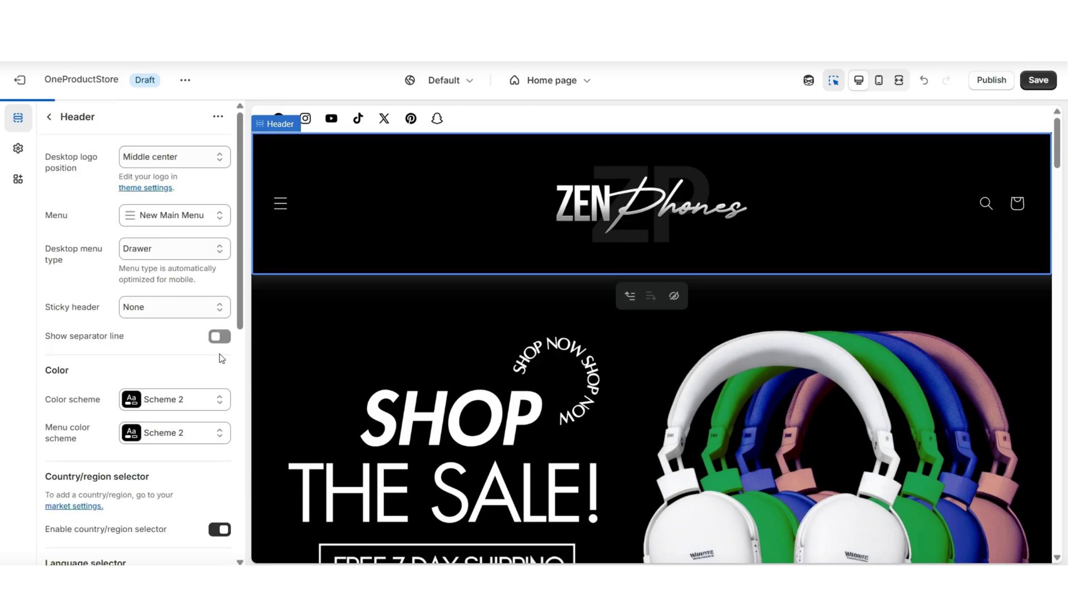
click(280, 205)
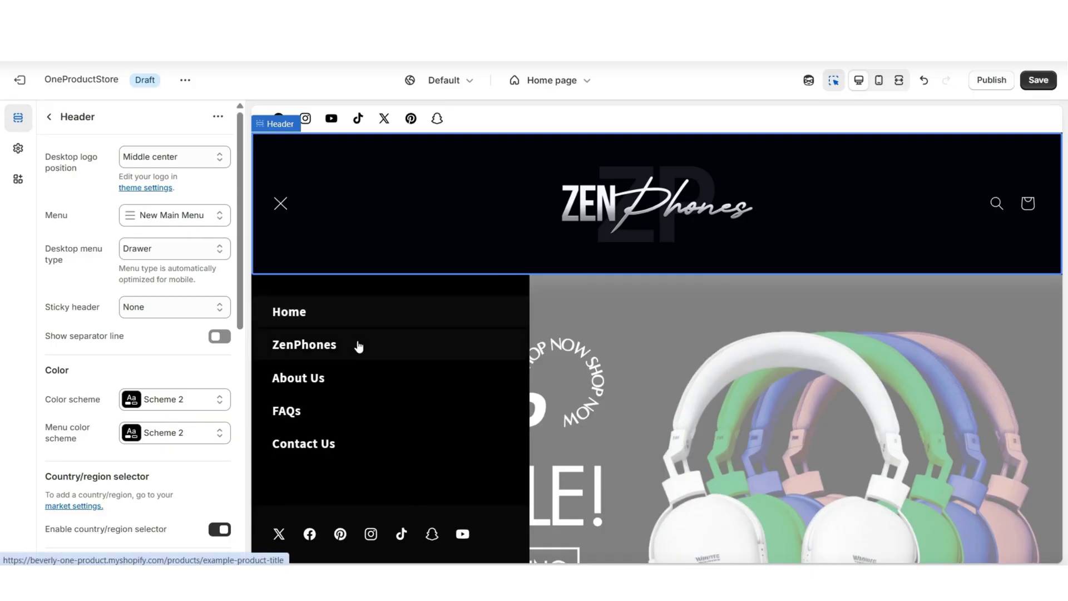
key(ctrl+s)
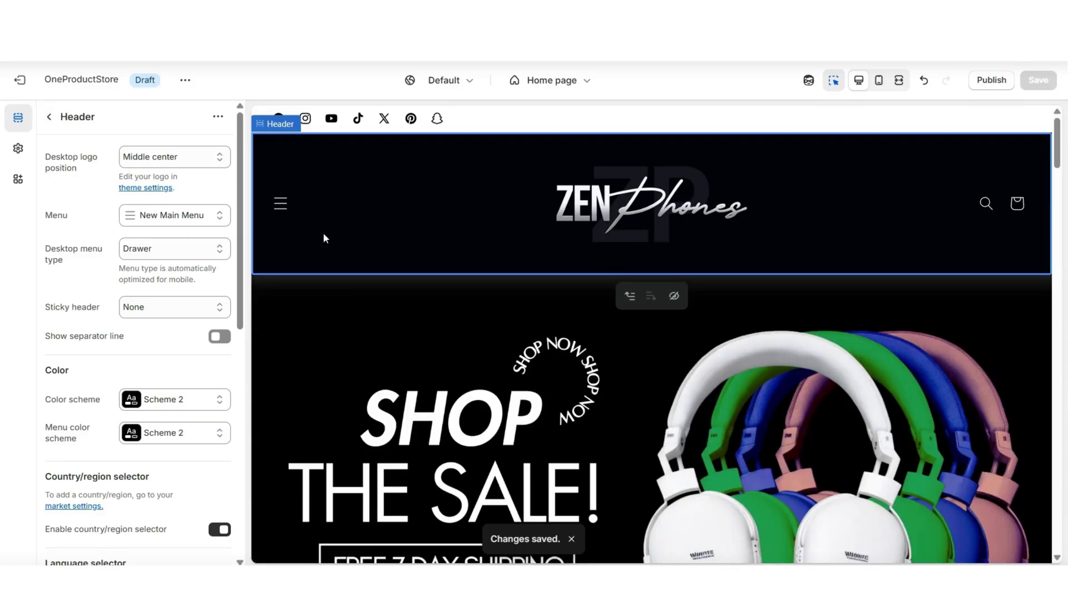
Step: Set the header's desktop menu type to Dropdown and check the header in the full-width preview
click(133, 254)
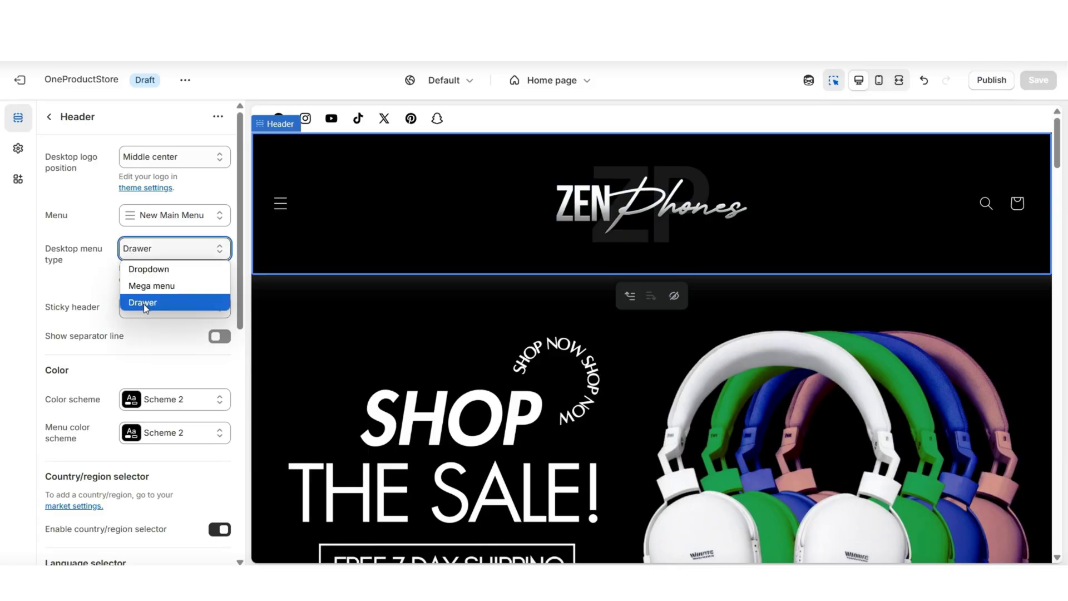
click(154, 268)
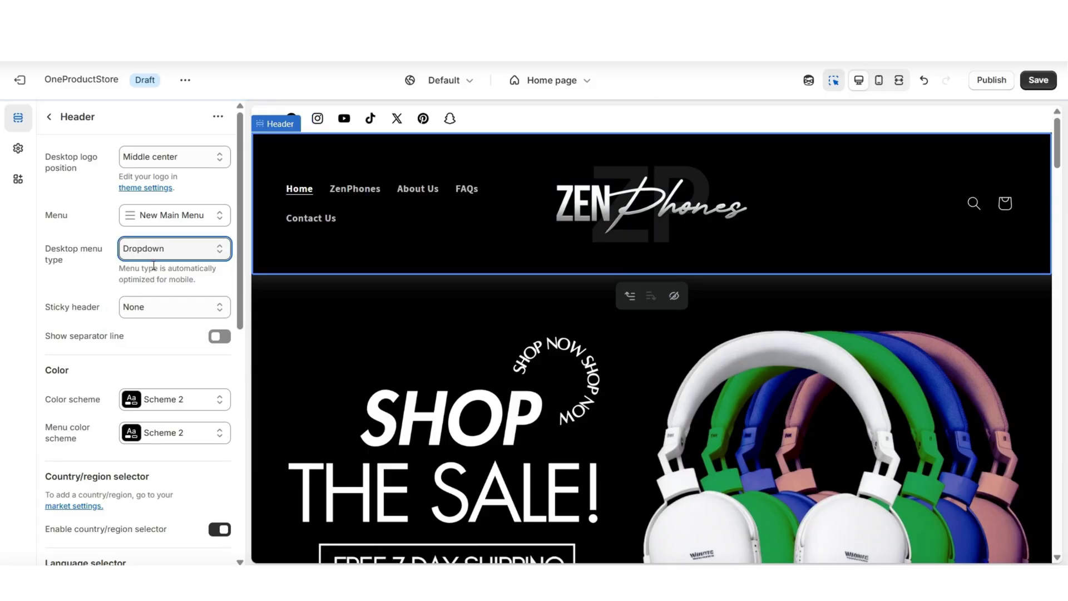
key(ctrl+shift+f)
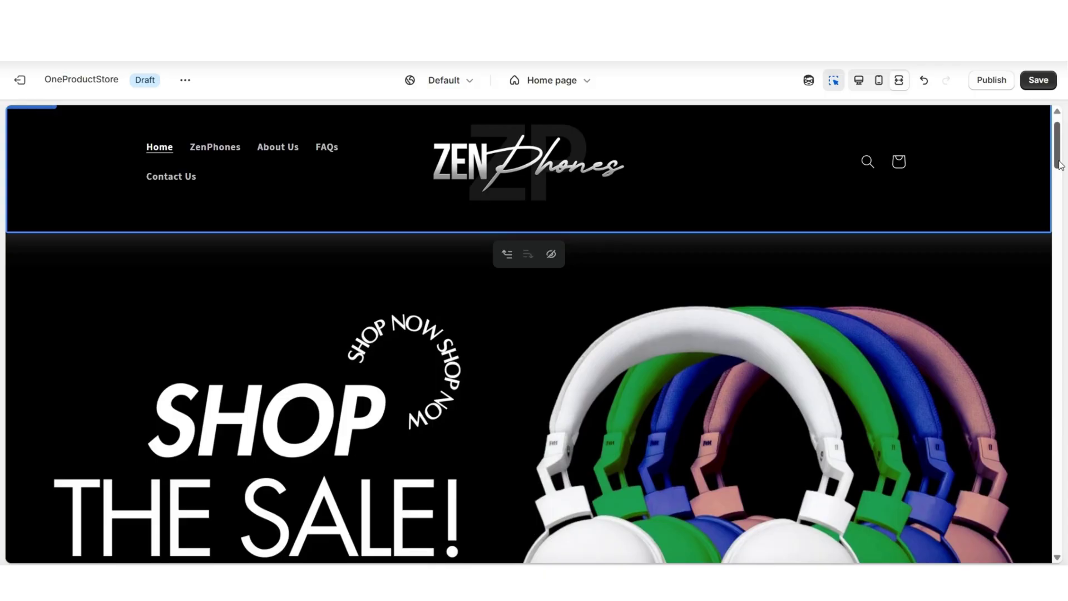
scroll(1059, 166, up, 1)
key(ctrl+shift+f)
Step: Try the Mega menu type for the header's desktop menu and undo the change
click(172, 250)
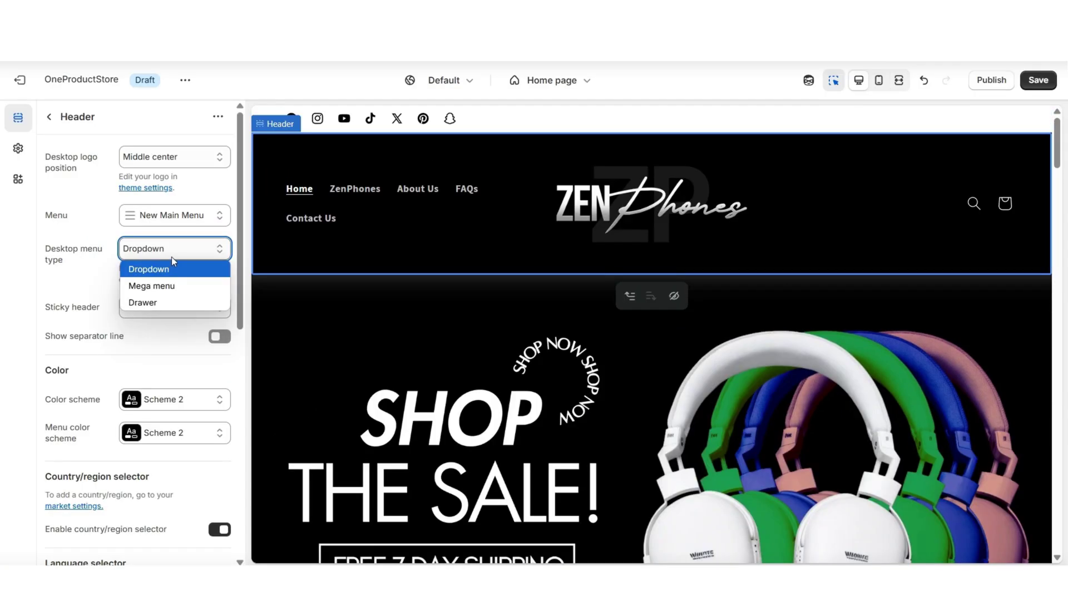
click(167, 285)
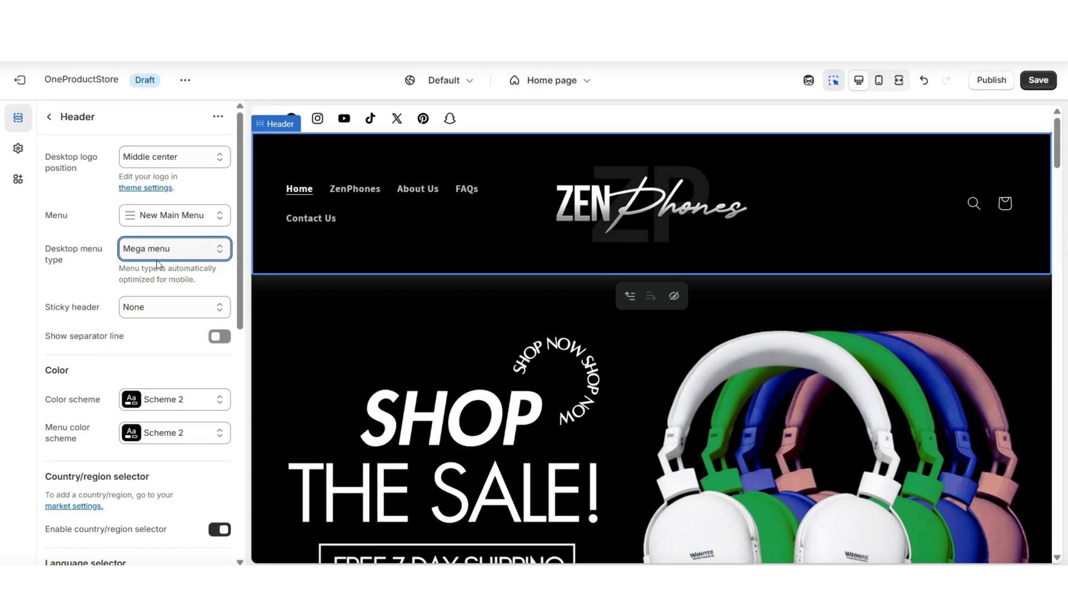
key(ctrl+z)
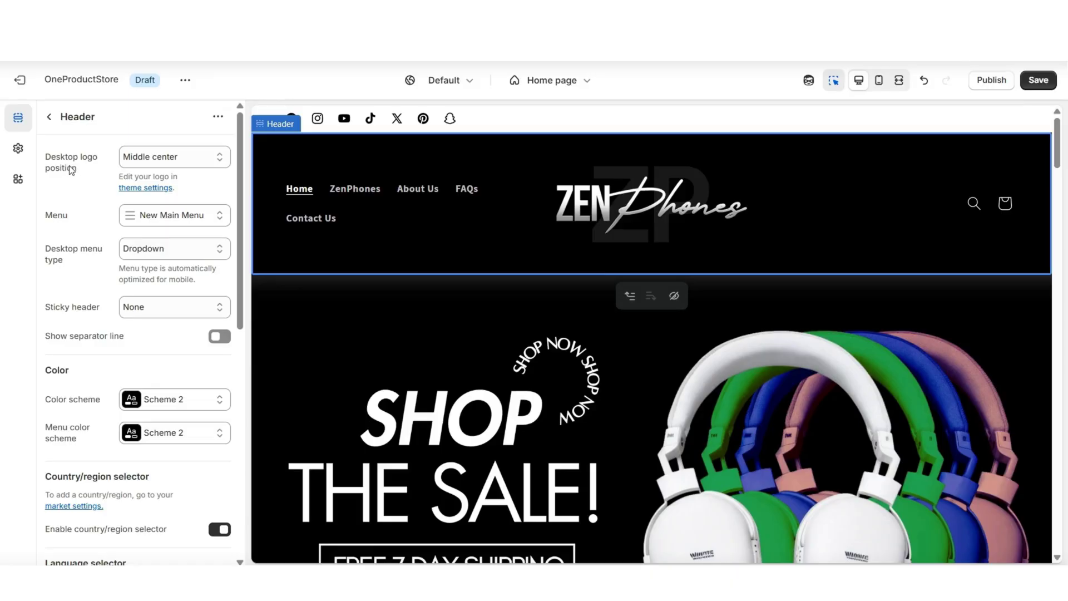
Step: Try the Top center desktop logo position, check the header in the full-width preview, and undo the change
click(167, 159)
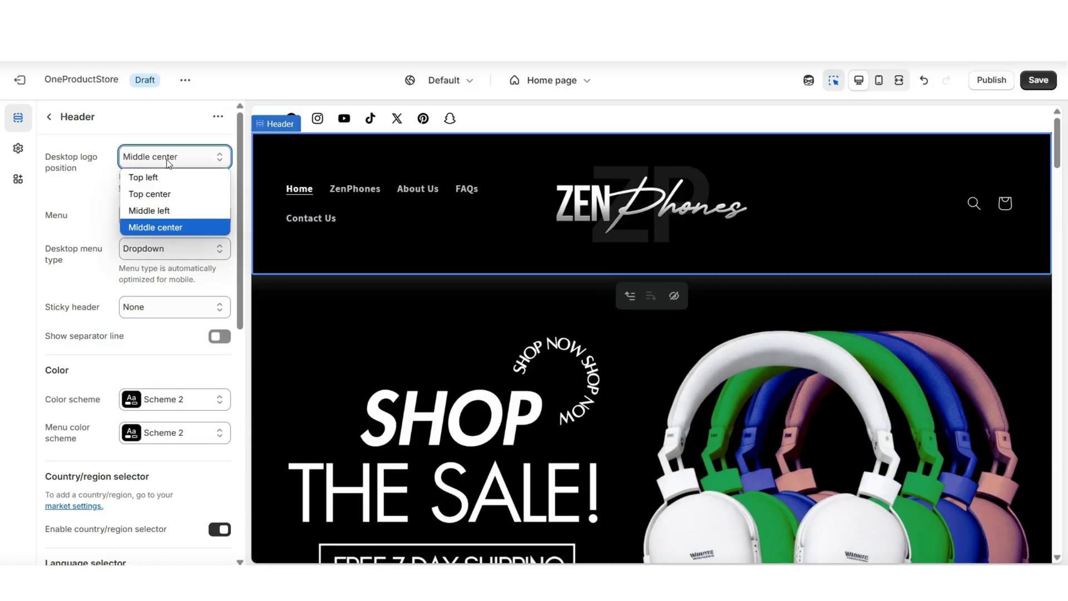
click(170, 194)
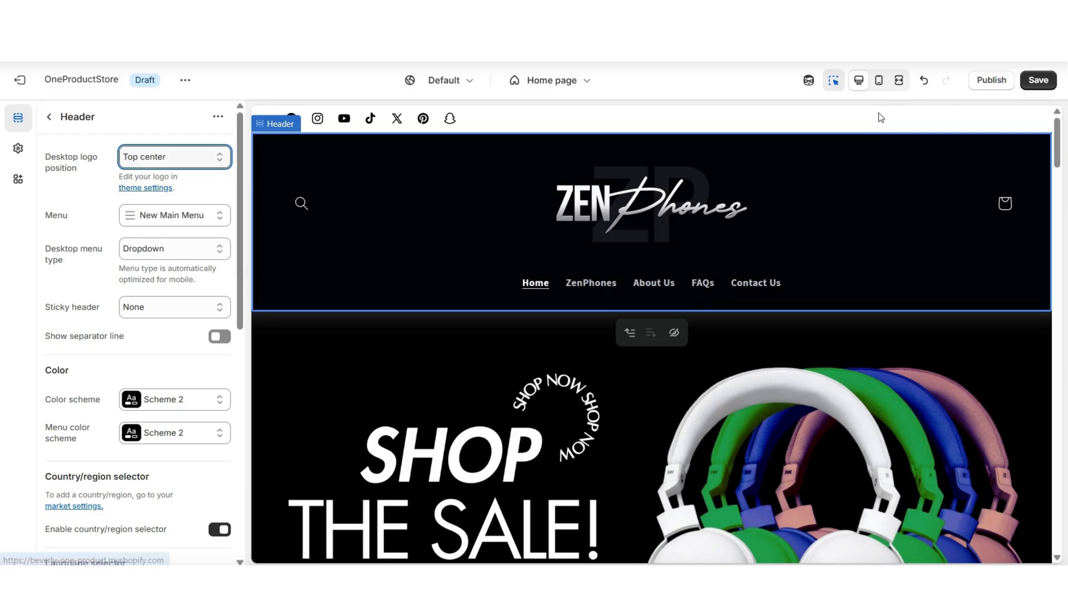
click(898, 79)
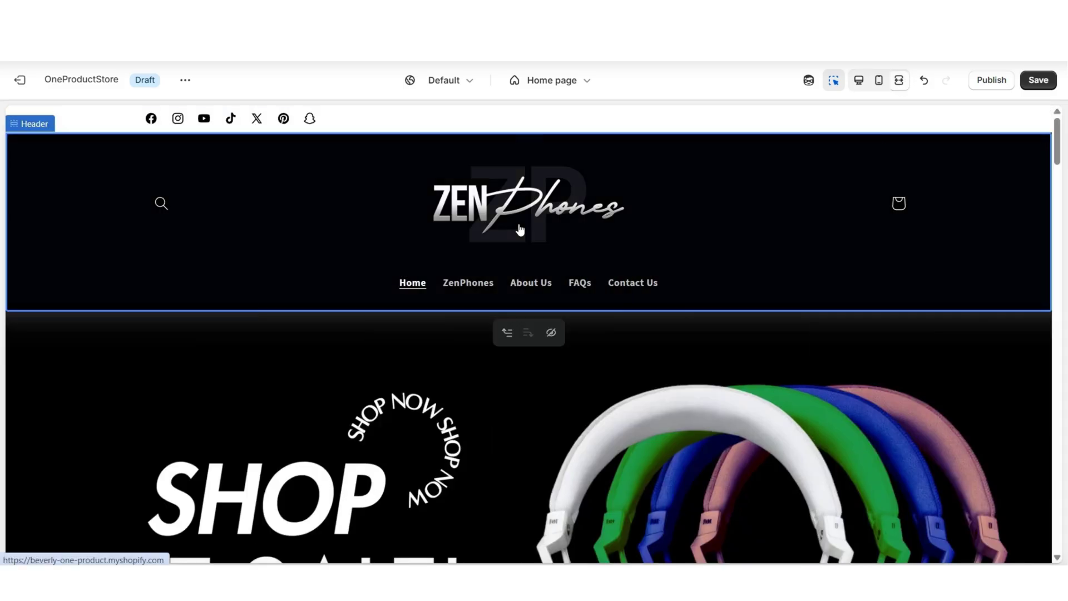
scroll(1059, 208, down, 3)
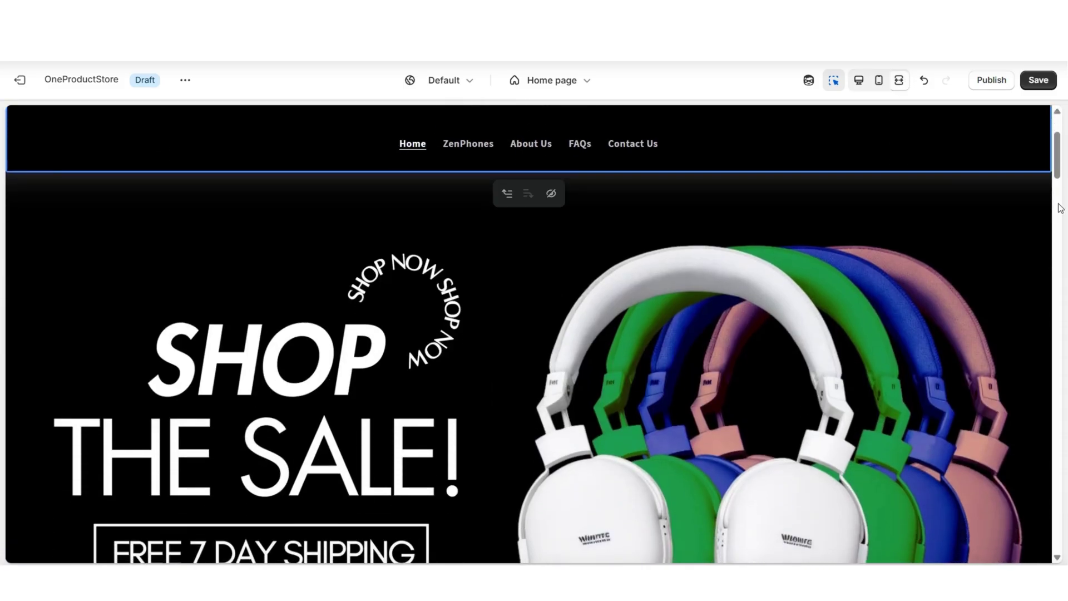
scroll(1059, 208, up, 3)
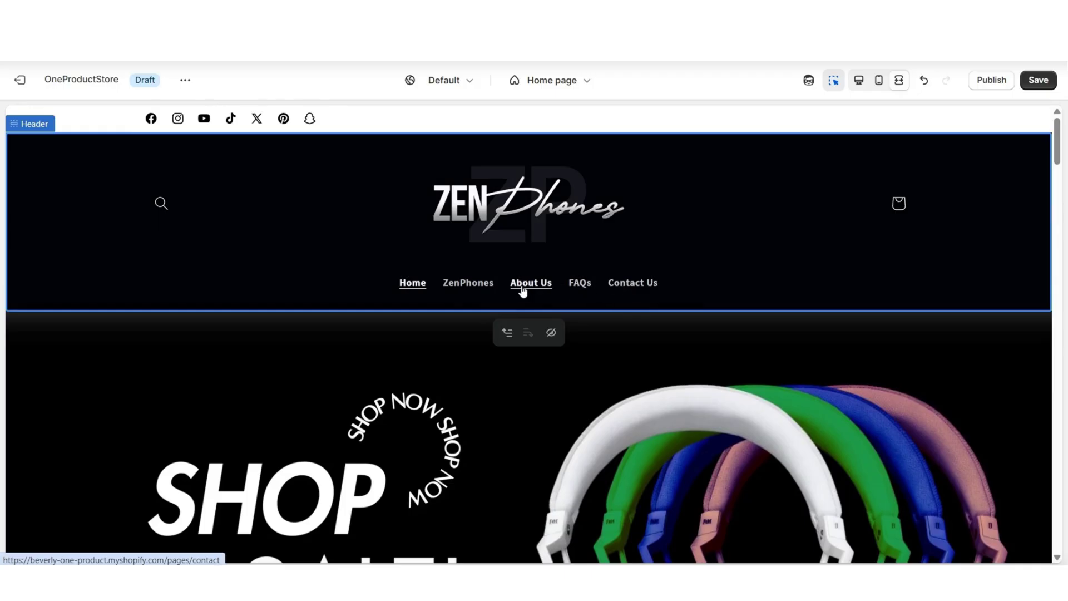
key(ctrl+z)
Step: Examine the footer section at the end of the home page and its settings
scroll(1058, 283, down, 2)
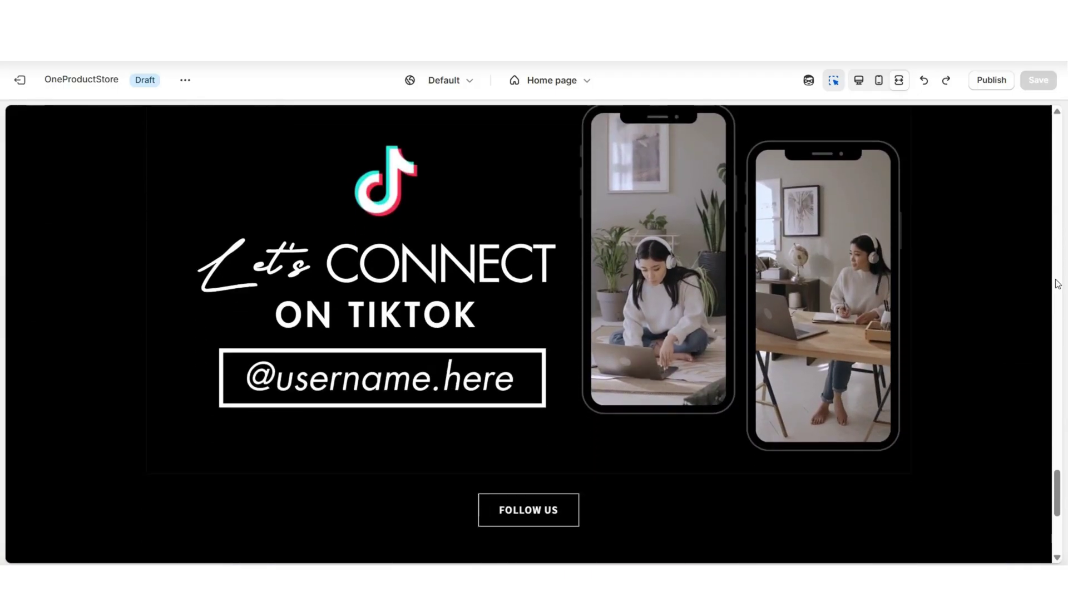
scroll(1056, 282, down, 3)
click(594, 489)
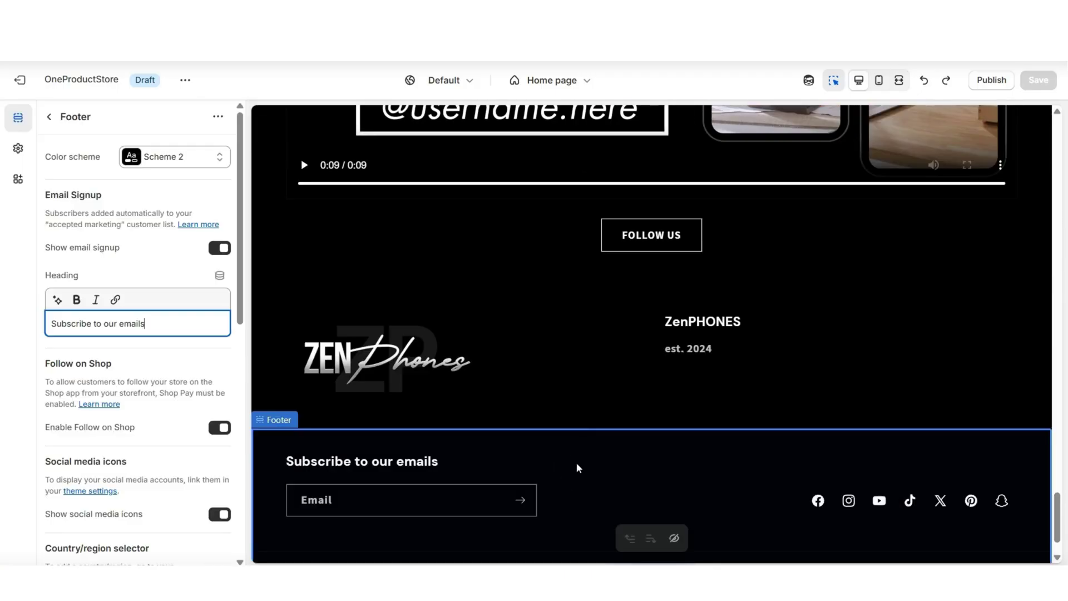
scroll(564, 464, down, 1)
key(ctrl+shift+f)
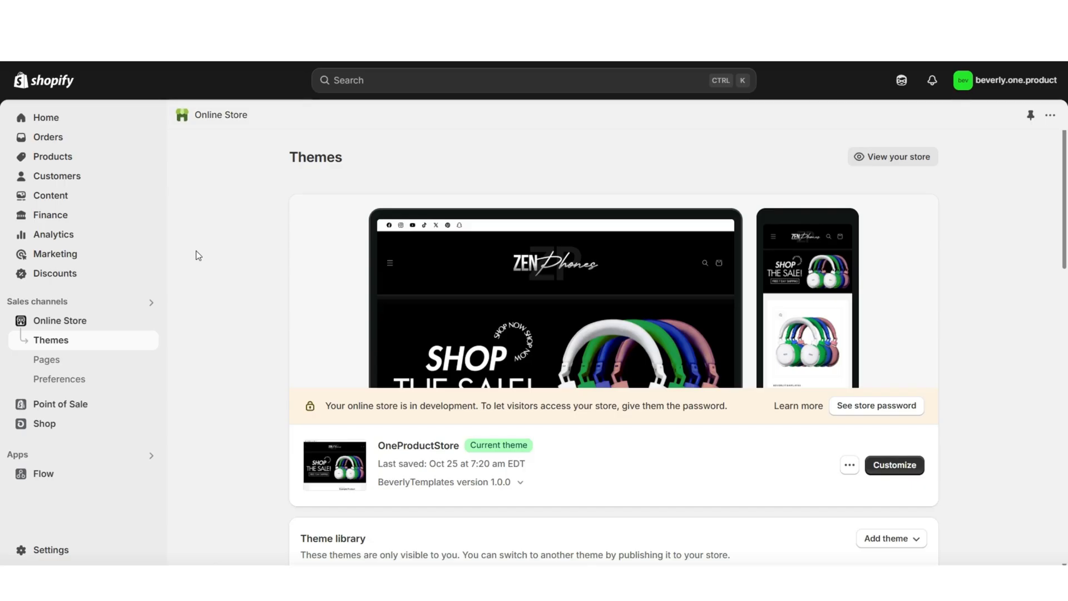
Step: Create a new content menu named New Footer Menu and begin filling in its first menu item
click(106, 197)
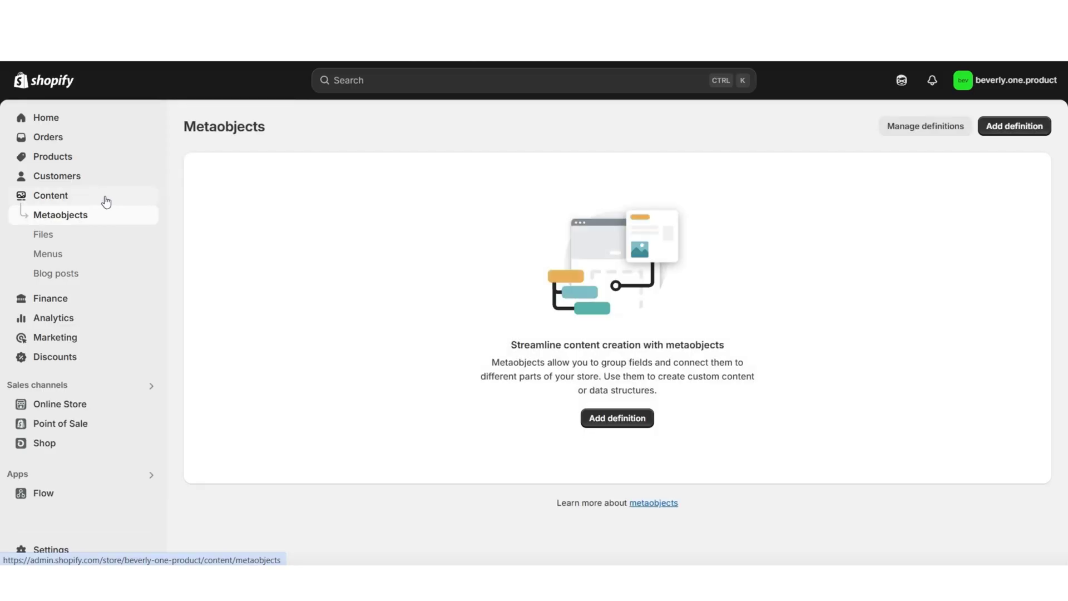
click(122, 254)
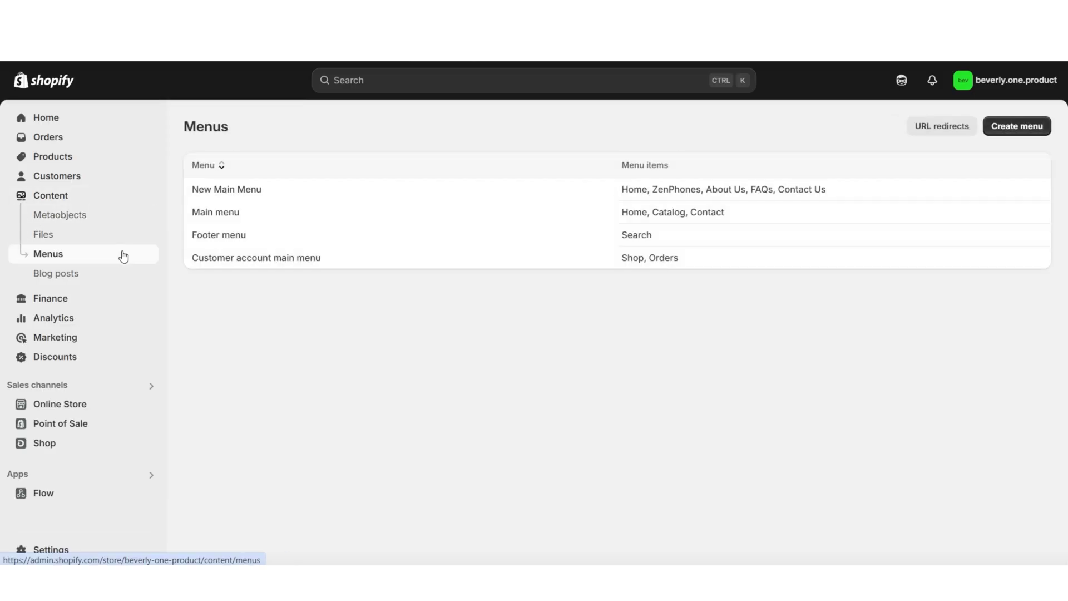
click(1002, 129)
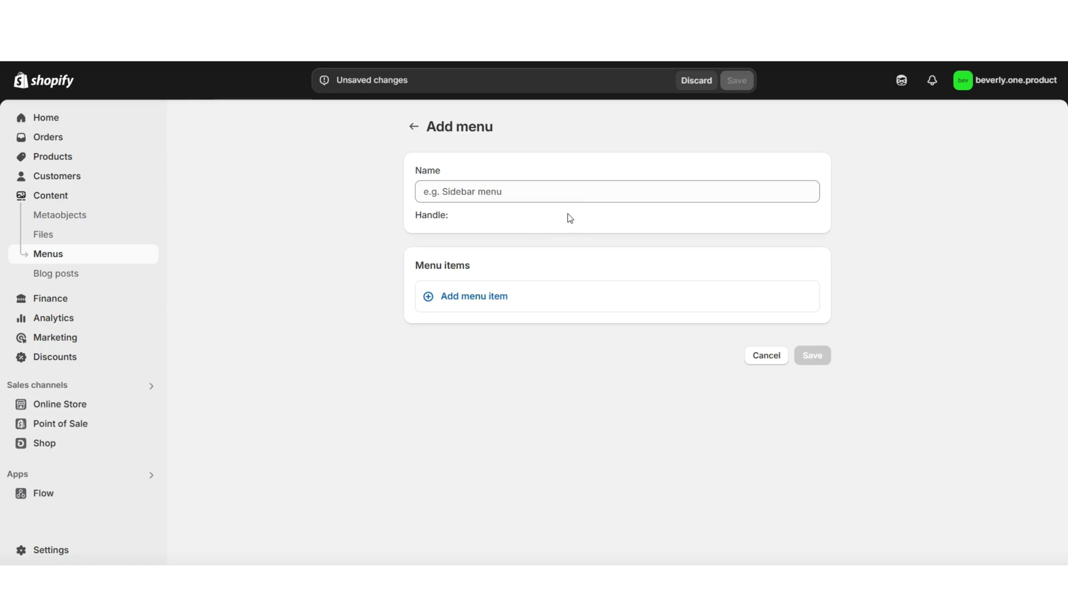
click(535, 199)
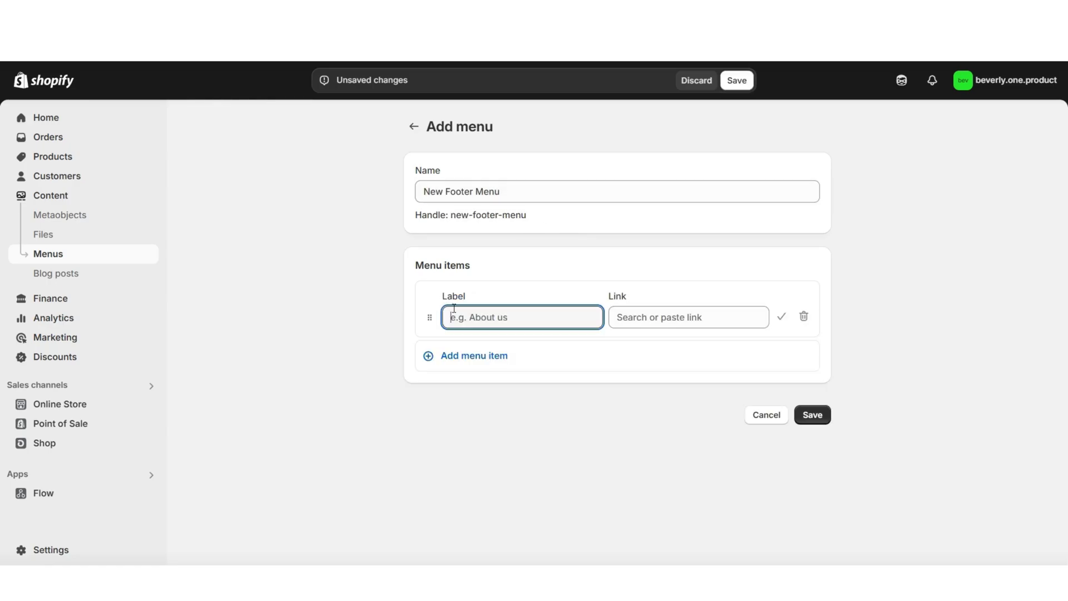
click(636, 326)
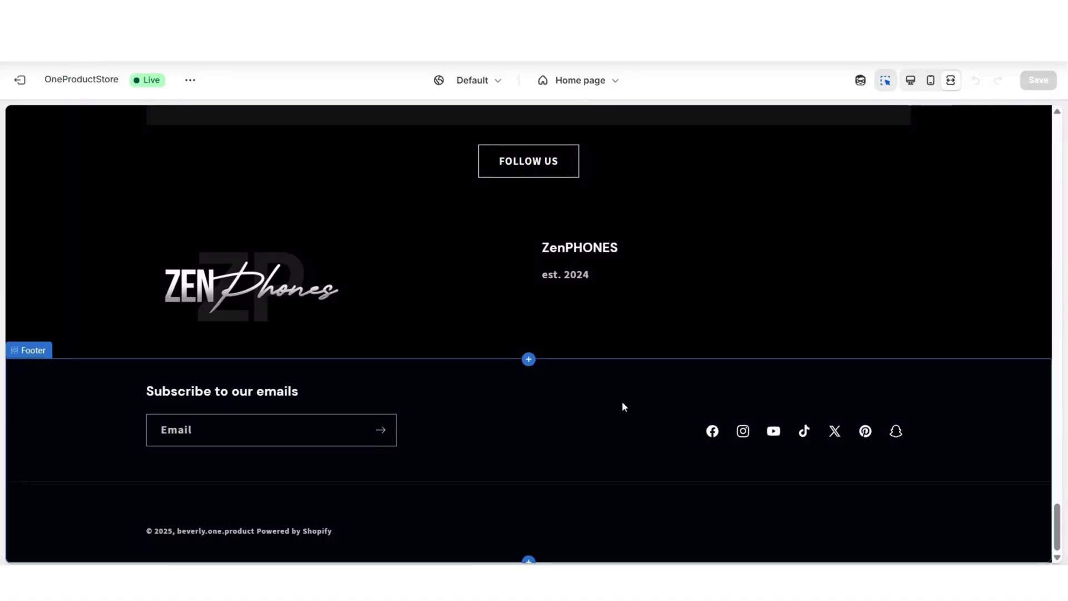
Step: Add a Menu block to the home page's Footer section in the OneProductStore theme editor
click(560, 411)
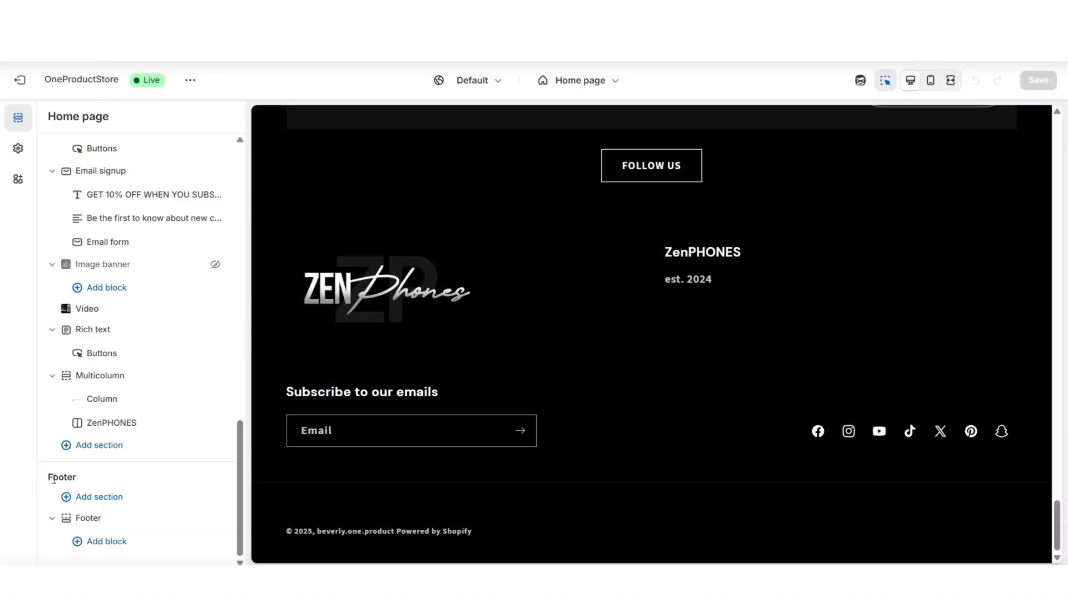
click(94, 542)
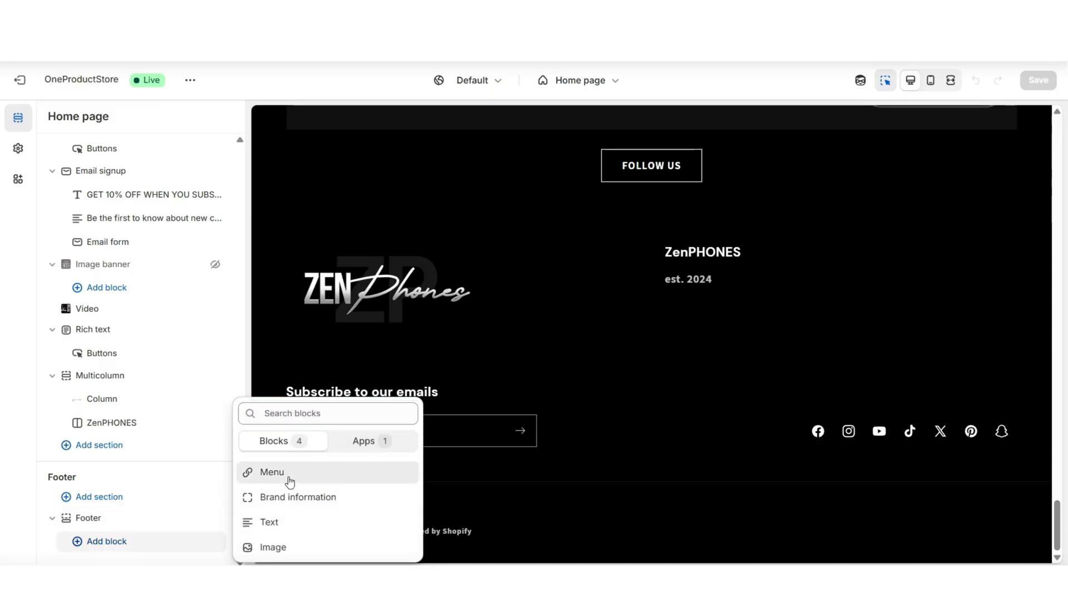
click(286, 474)
click(282, 469)
click(538, 397)
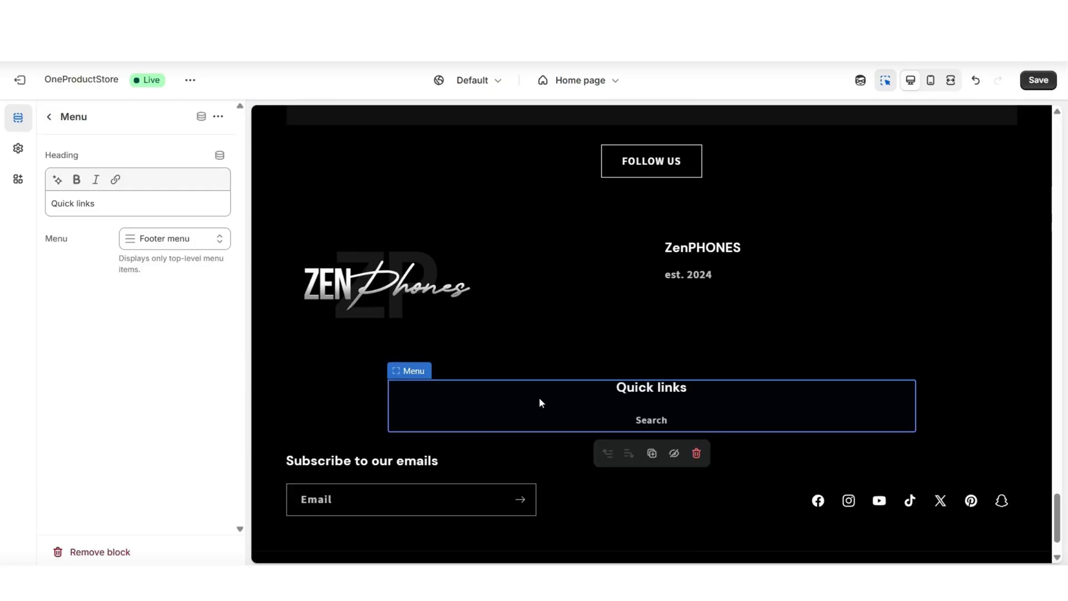
Step: Assign New Footer Menu to the footer's Menu block
click(147, 245)
click(169, 278)
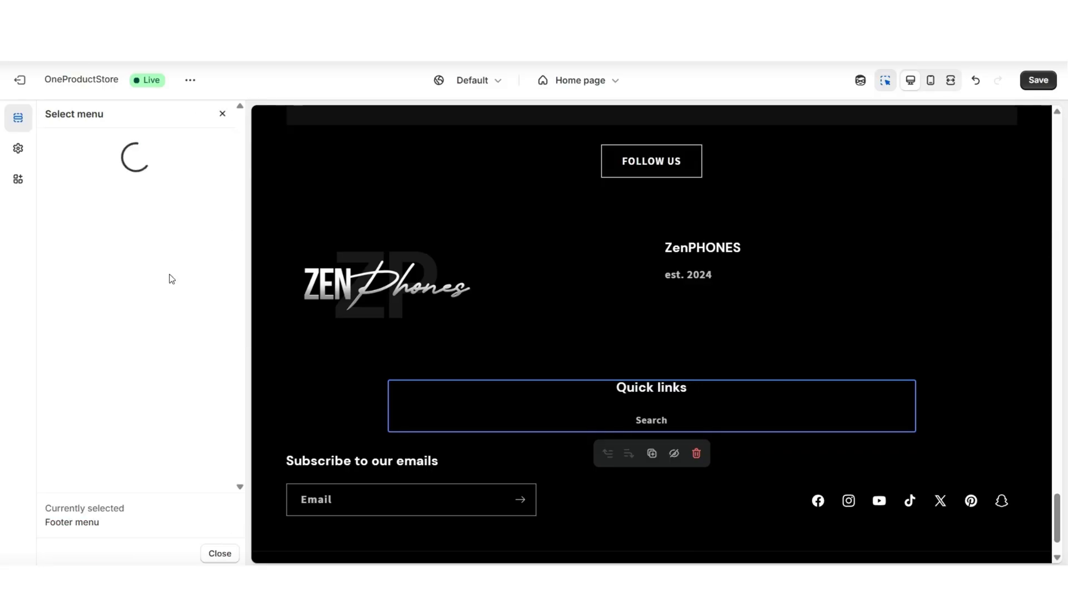
click(220, 354)
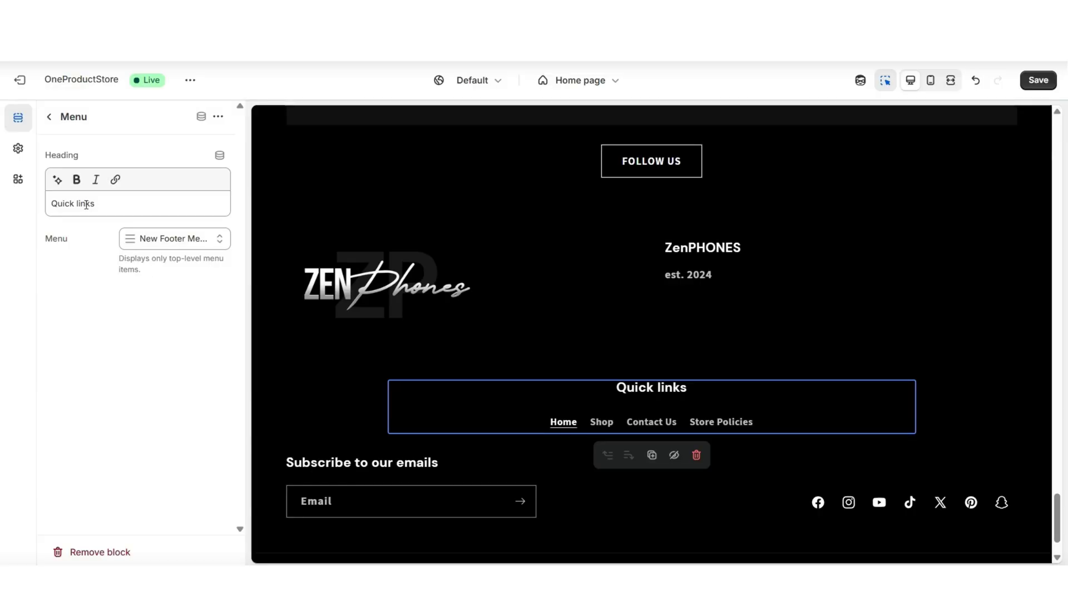
Step: Clear the Quick links heading of the footer menu block and check the footer in the full-width preview
drag(95, 203, 50, 204)
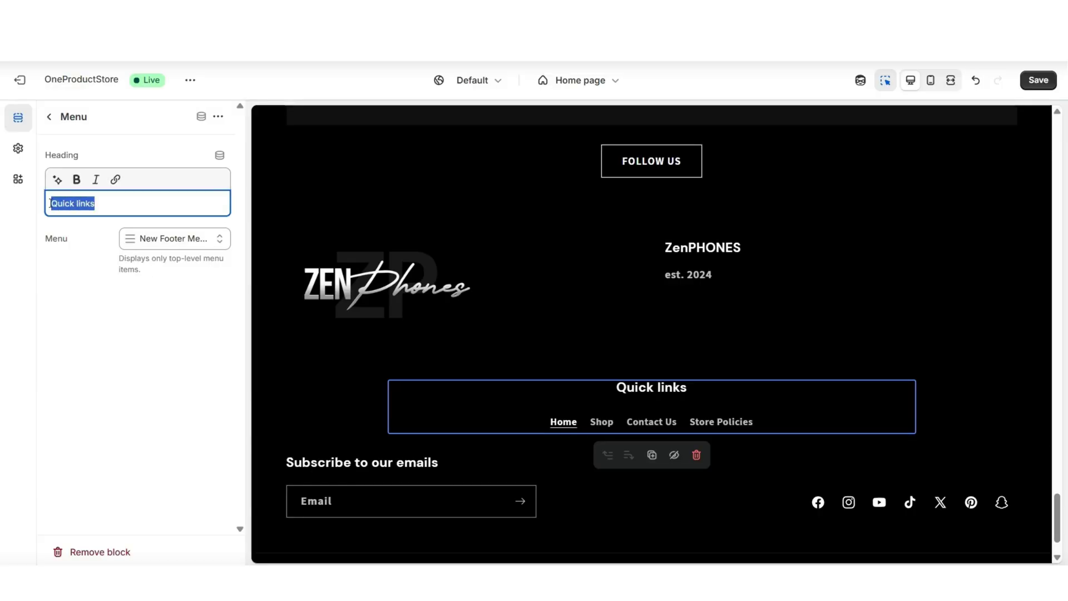
key(BackSpace)
key(ctrl+shift+f)
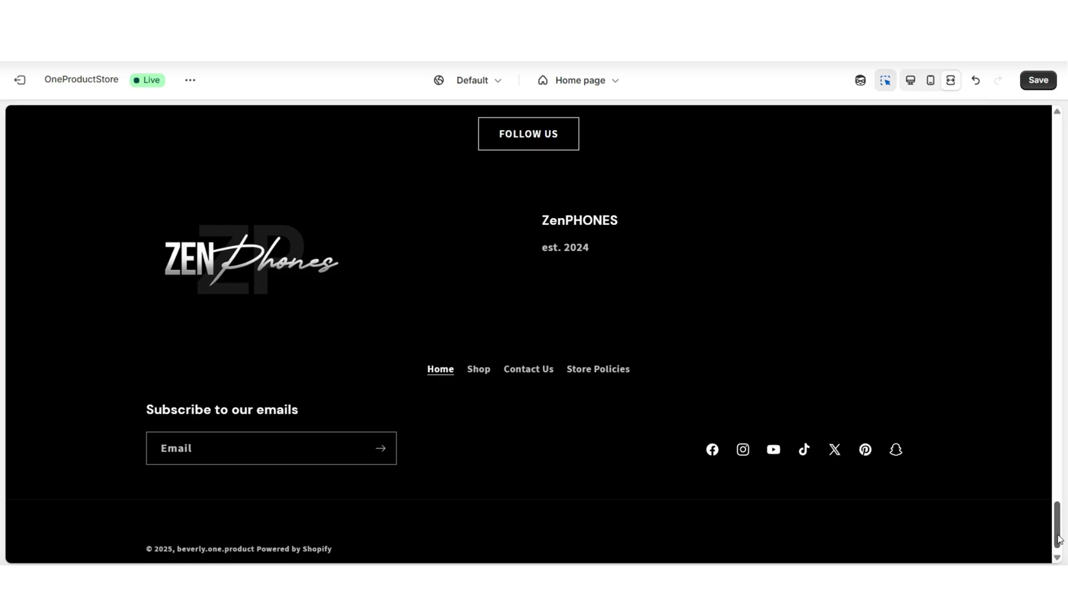
scroll(1058, 539, down, 1)
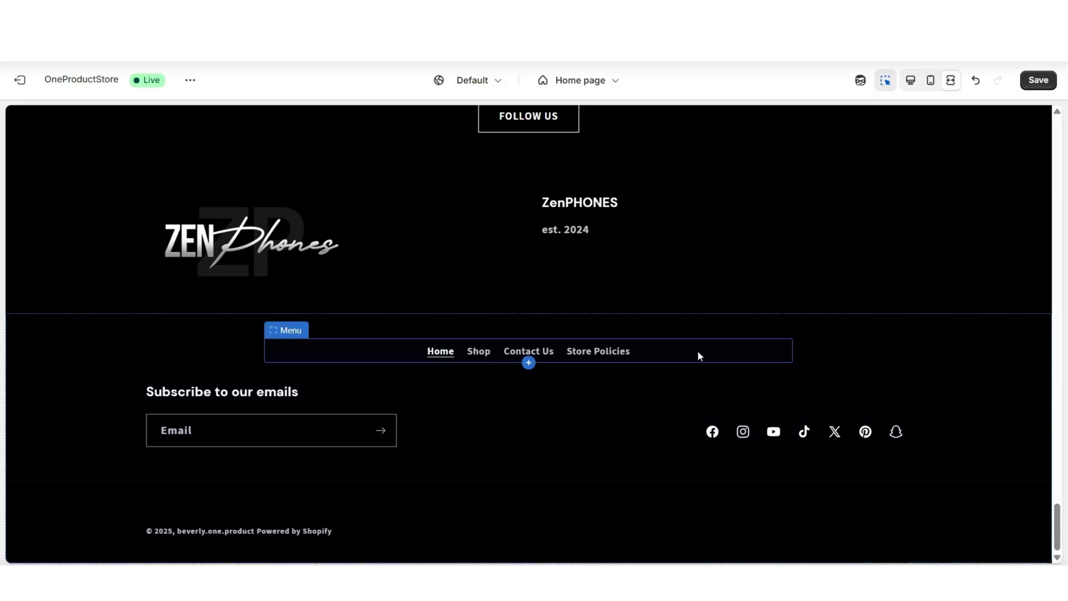
Step: Add an Image block with the ZenPhones logo after the footer menu and set its image width to 260
click(529, 362)
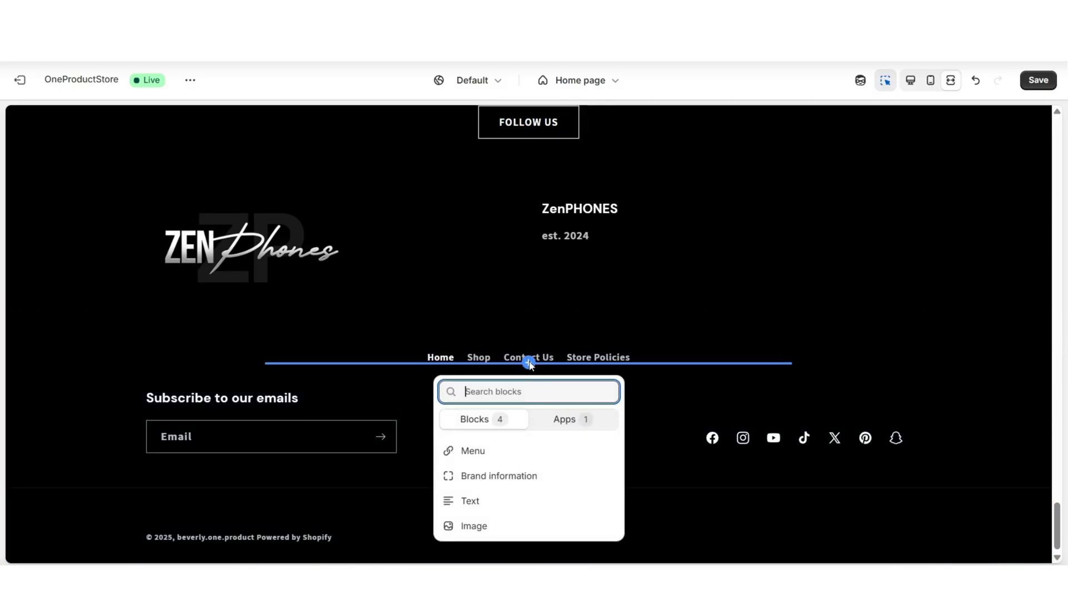
click(532, 525)
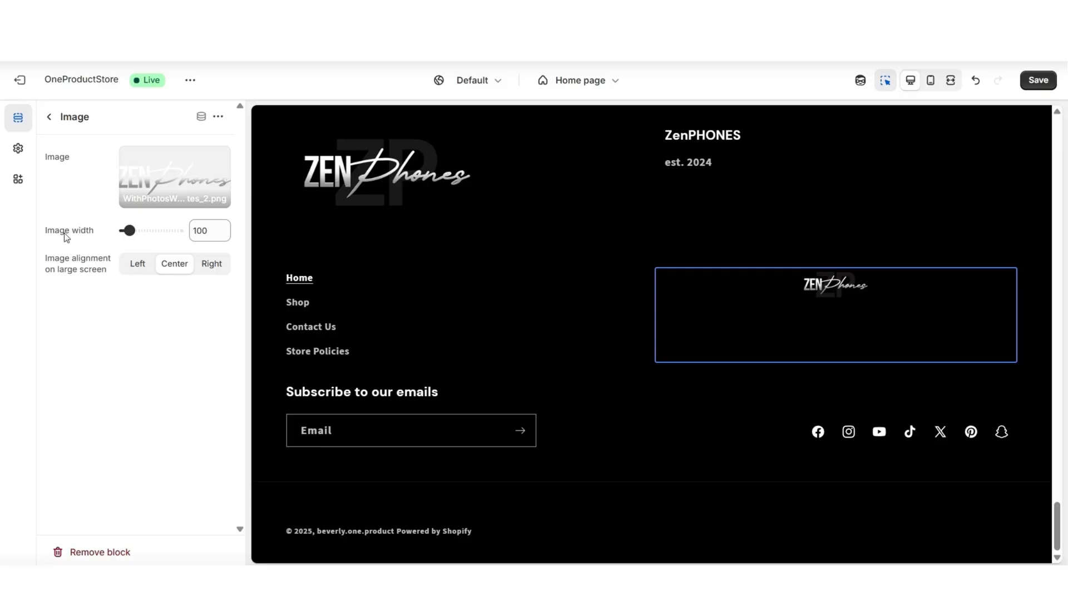
click(147, 234)
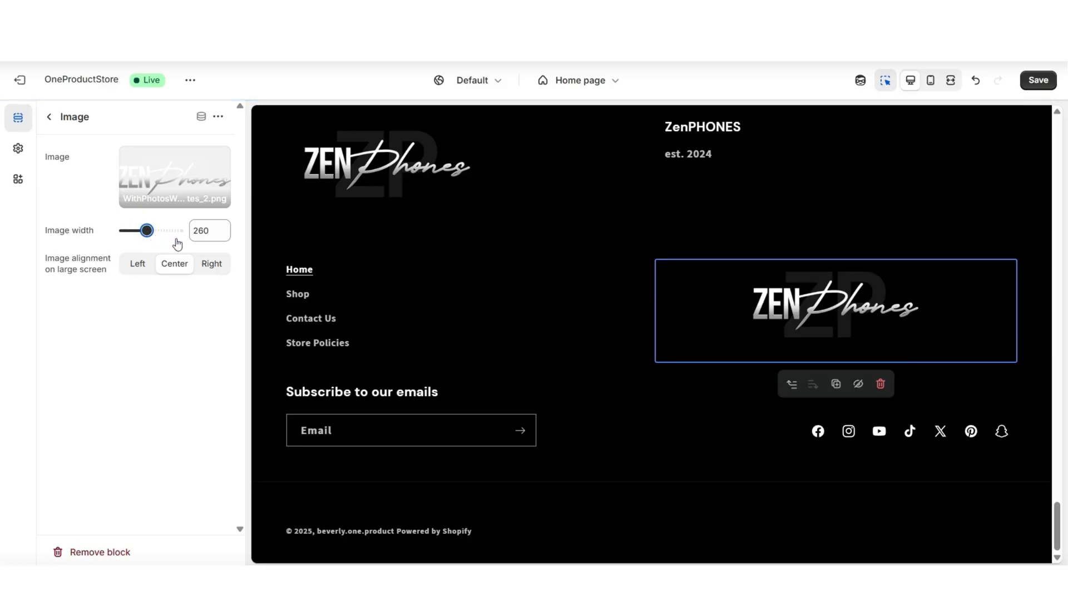
key(ctrl+shift+f)
scroll(1059, 350, up, 1)
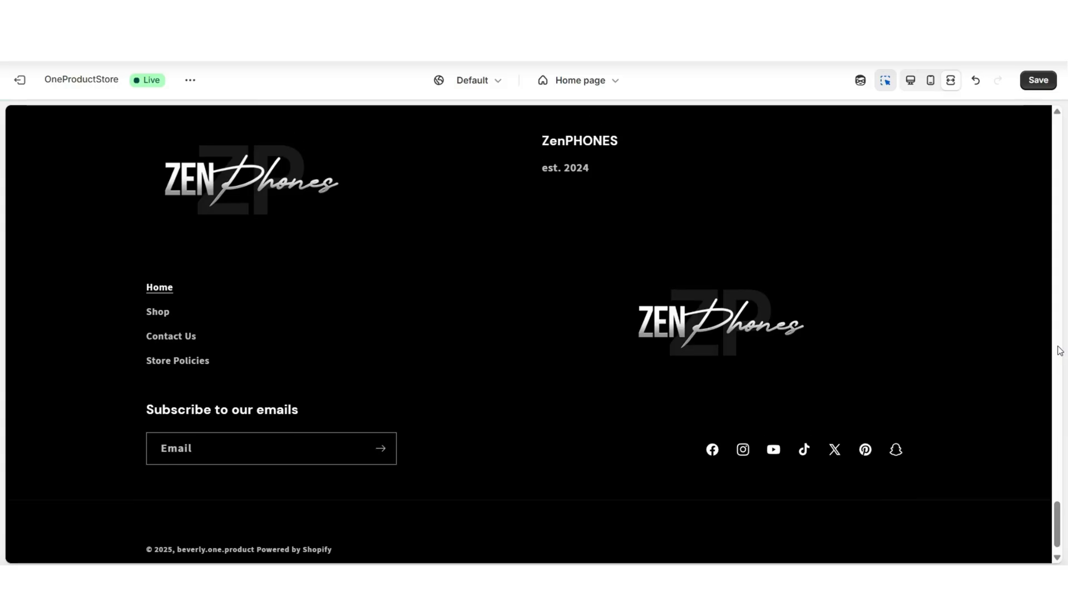